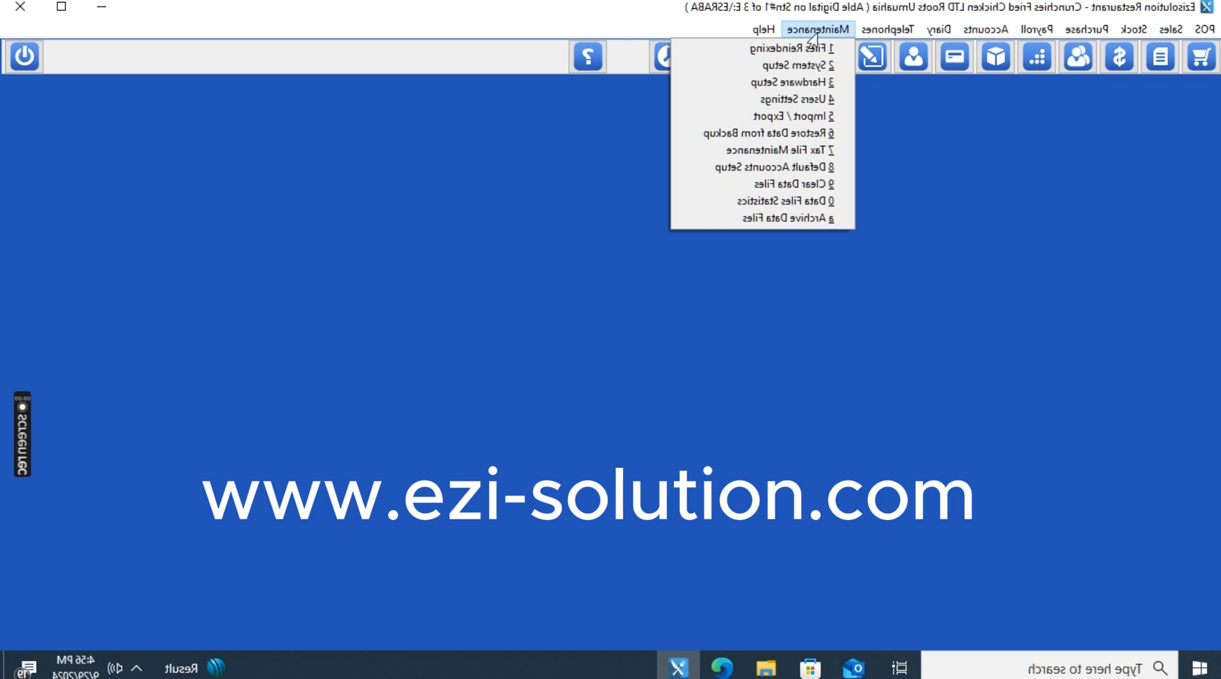
Start POS Sale No. 26 and set its order type to Dine In.
{"action": "mouse_move", "coordinate": [986, 29]}
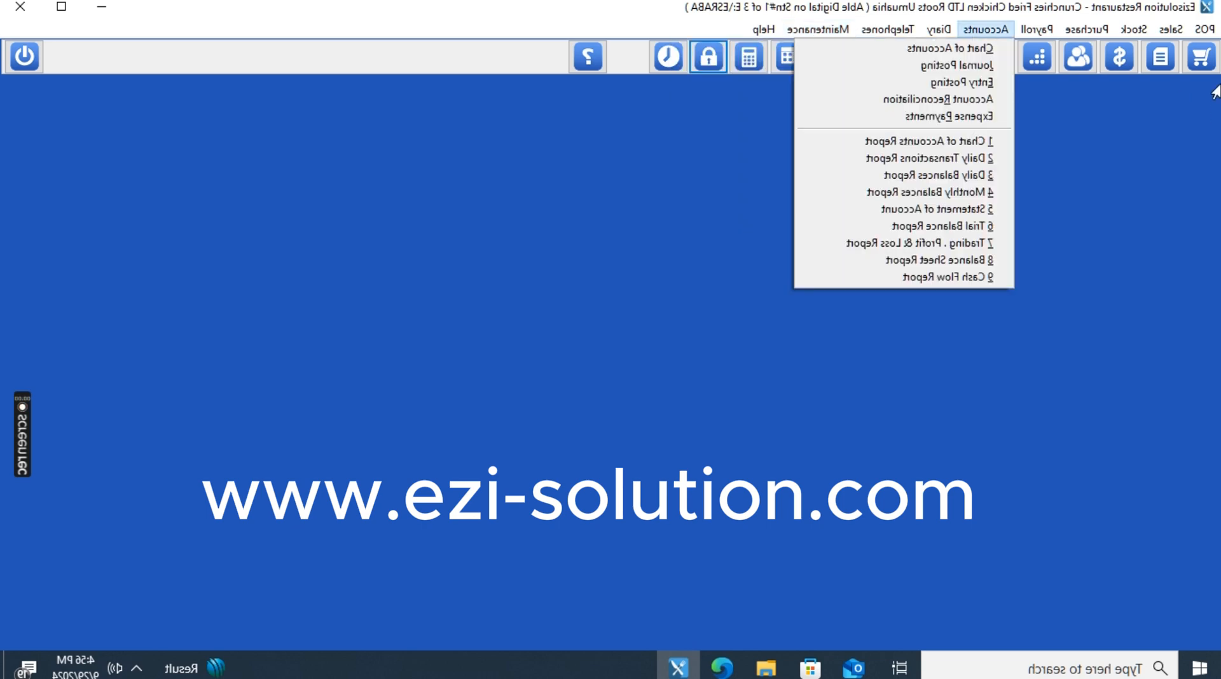
{"action": "left_click", "coordinate": [873, 277]}
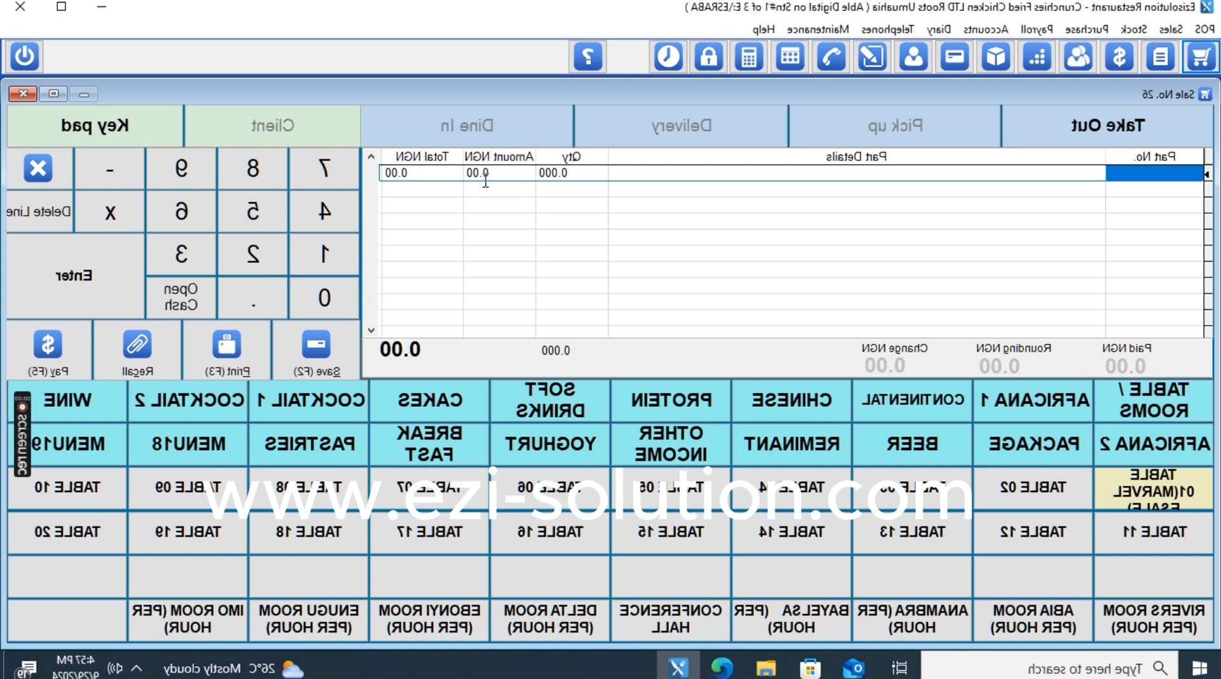
{"action": "left_click", "coordinate": [1085, 146]}
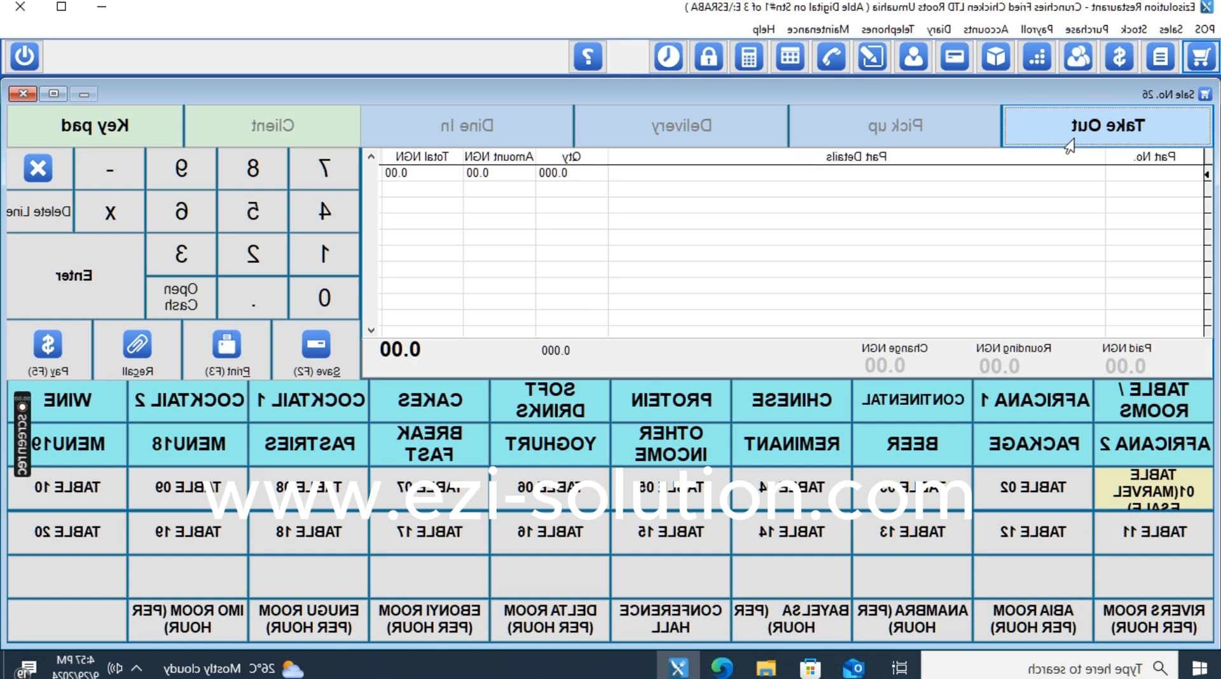
{"action": "left_click", "coordinate": [916, 134]}
{"action": "left_click", "coordinate": [680, 137]}
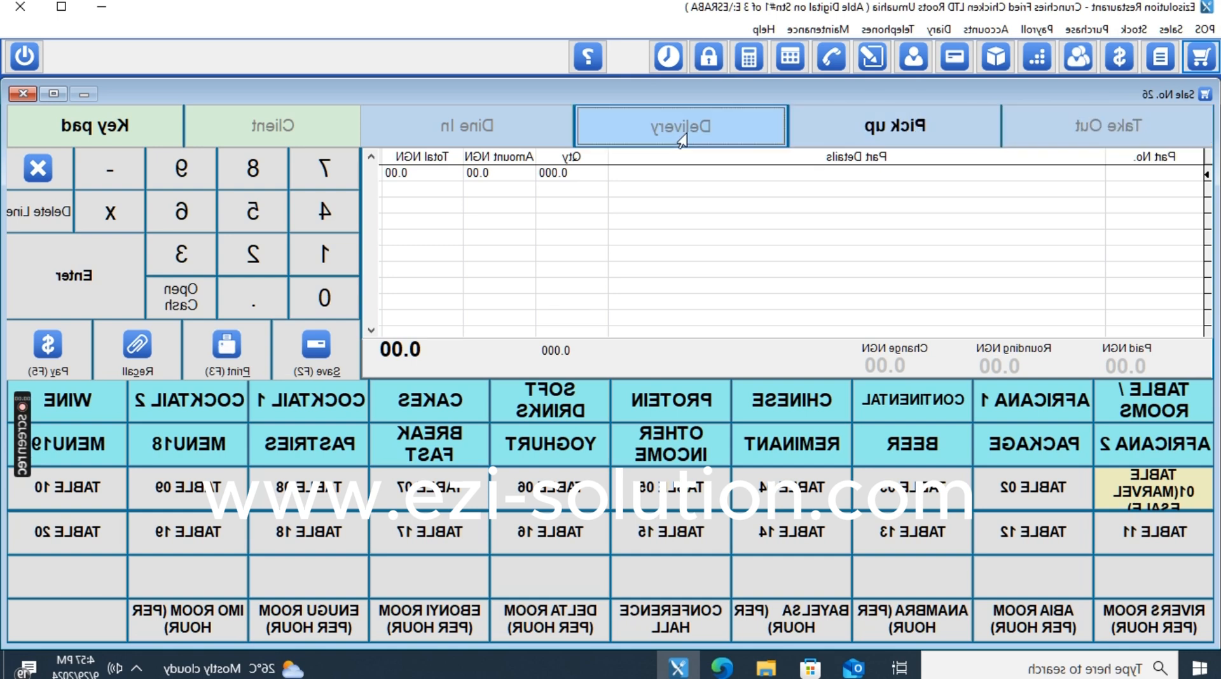
{"action": "left_click", "coordinate": [437, 136]}
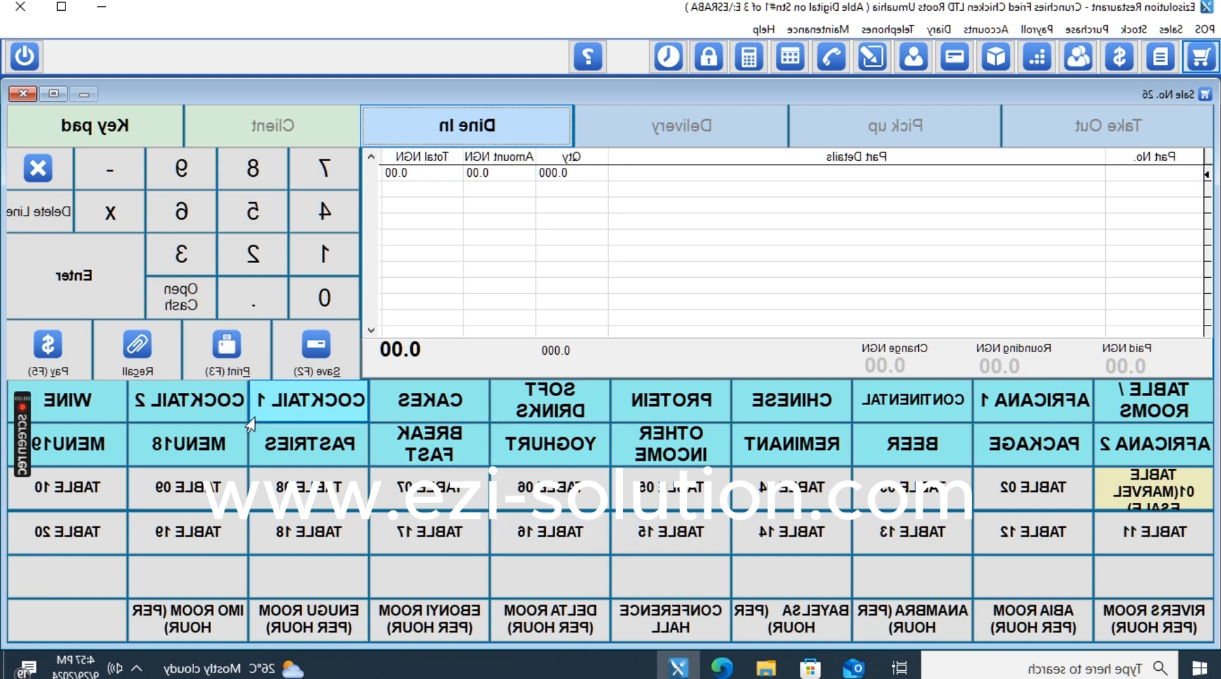
Browse the COCKTAIL 2, COCKTAIL 1, CAKES, SOFT DRINKS and PROTEIN menu categories.
{"action": "left_click", "coordinate": [187, 411]}
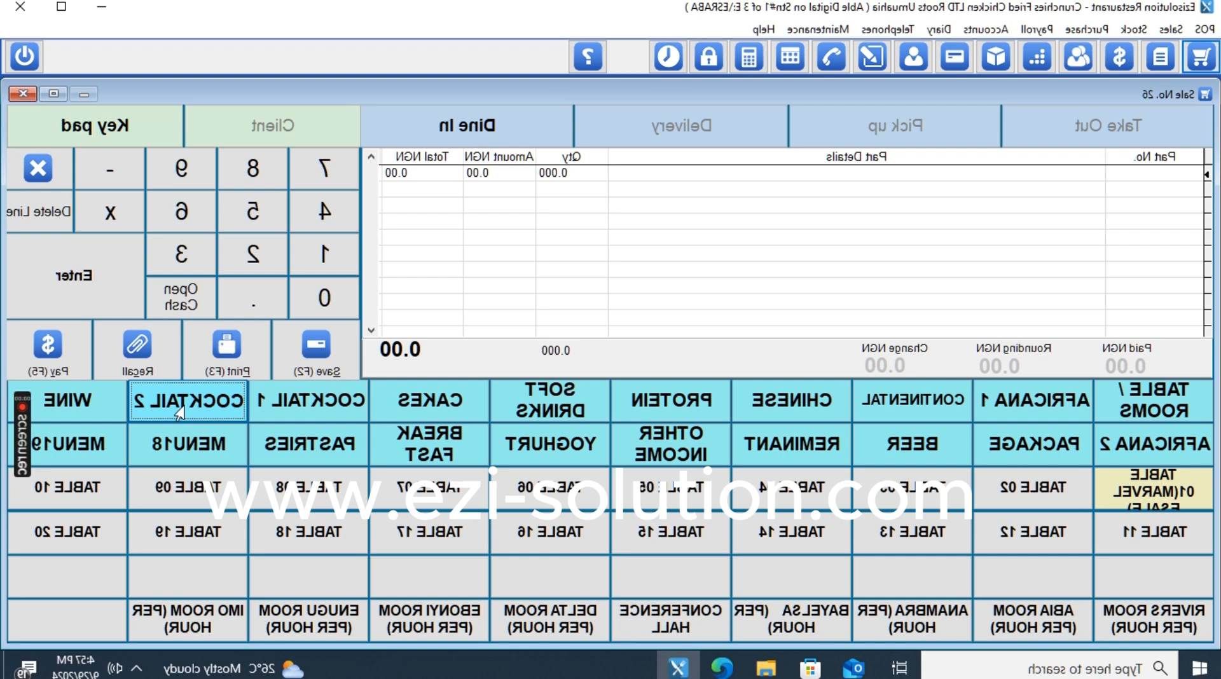
{"action": "left_click", "coordinate": [300, 415]}
{"action": "left_click", "coordinate": [439, 410]}
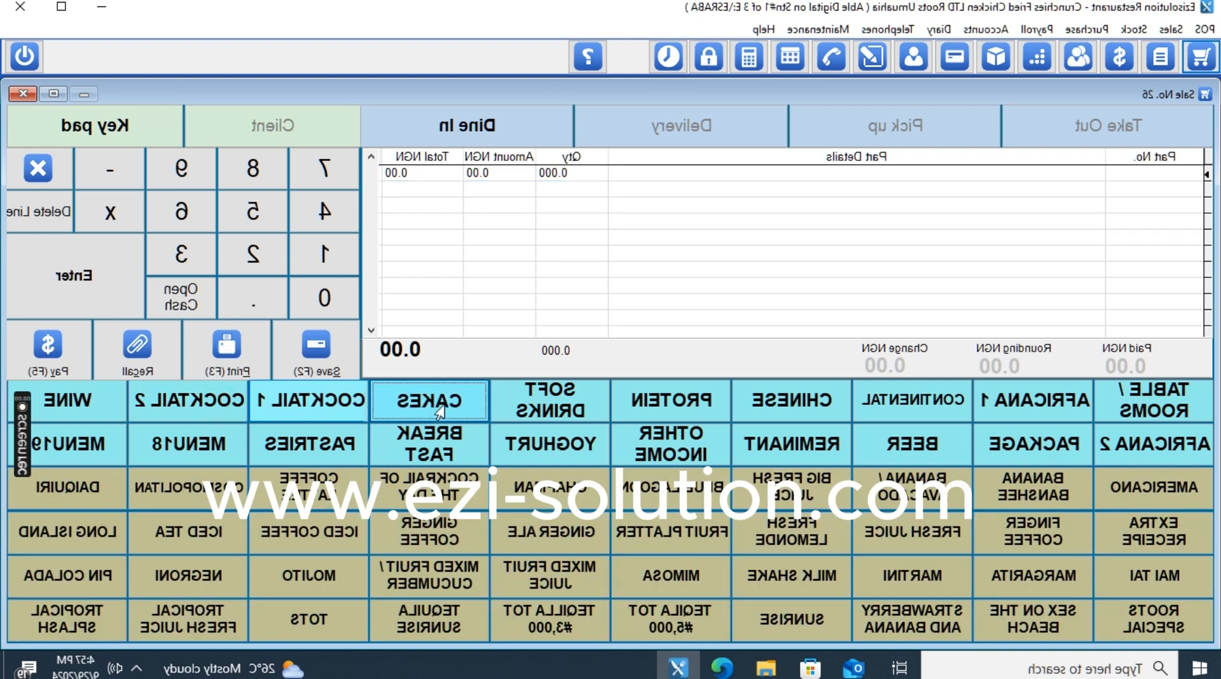
{"action": "left_click", "coordinate": [568, 413]}
{"action": "left_click", "coordinate": [676, 417]}
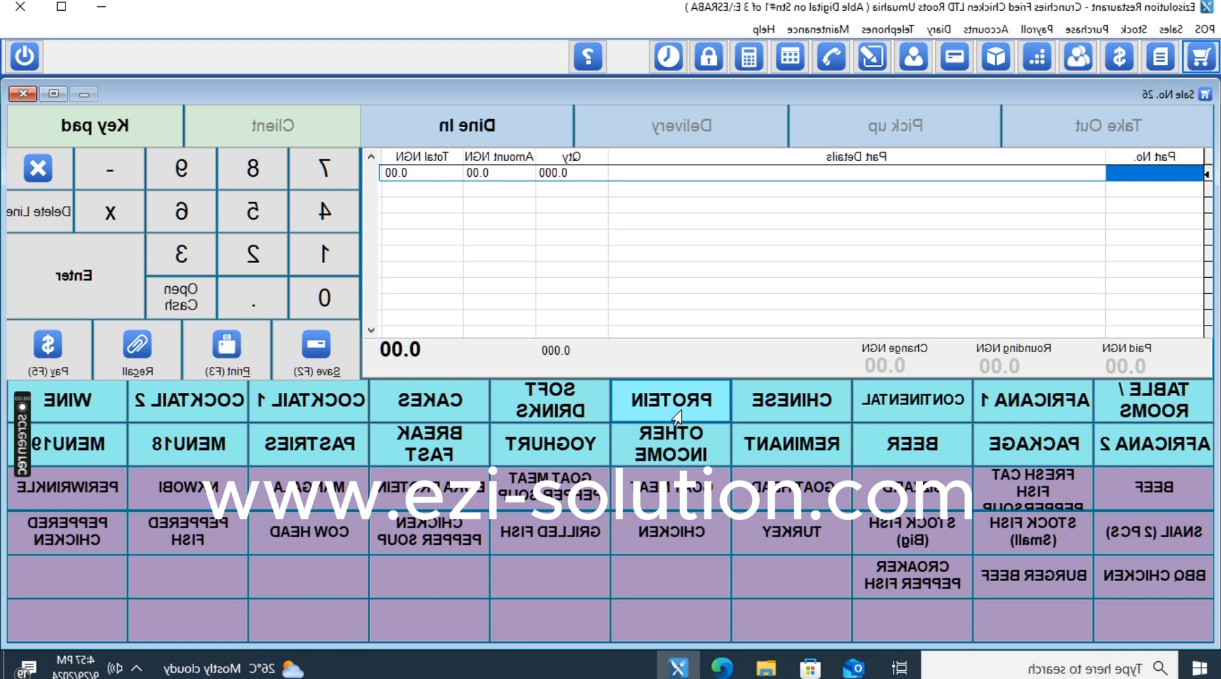
Browse the CHINESE, CONTINENTAL and AFRICANA 1 dishes, then return to tables and close Sale No. 26.
{"action": "left_click", "coordinate": [792, 400]}
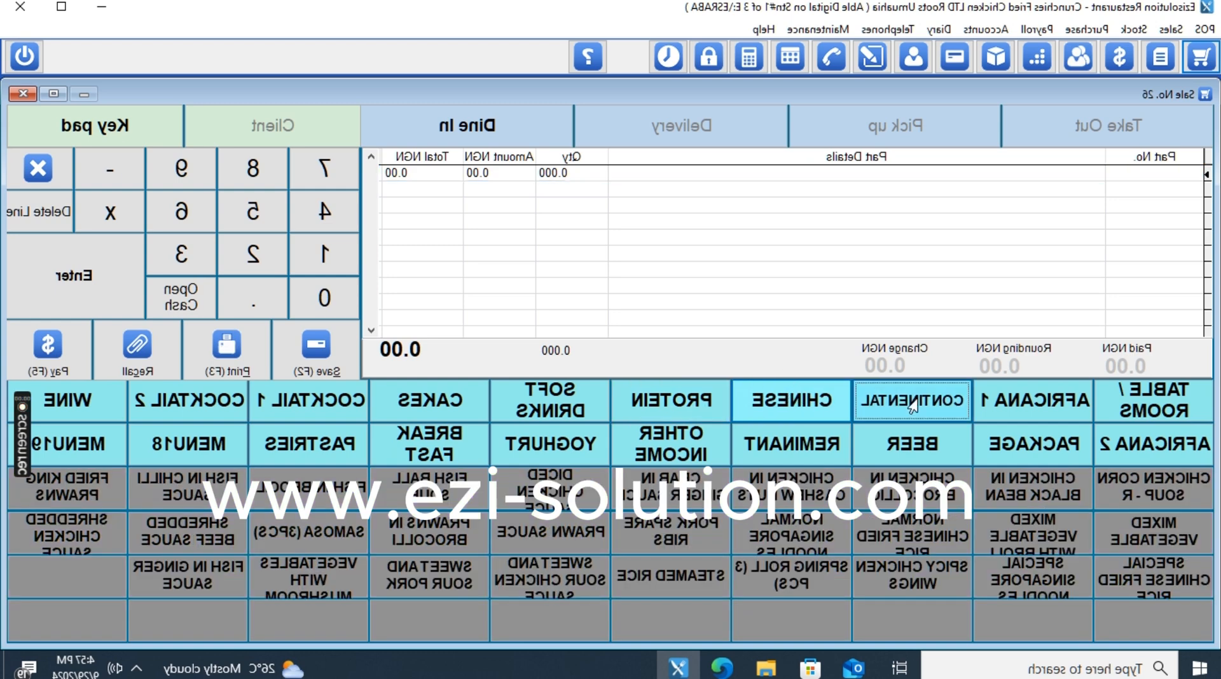
{"action": "left_click", "coordinate": [912, 407]}
{"action": "left_click", "coordinate": [1009, 406]}
{"action": "left_click", "coordinate": [1126, 406]}
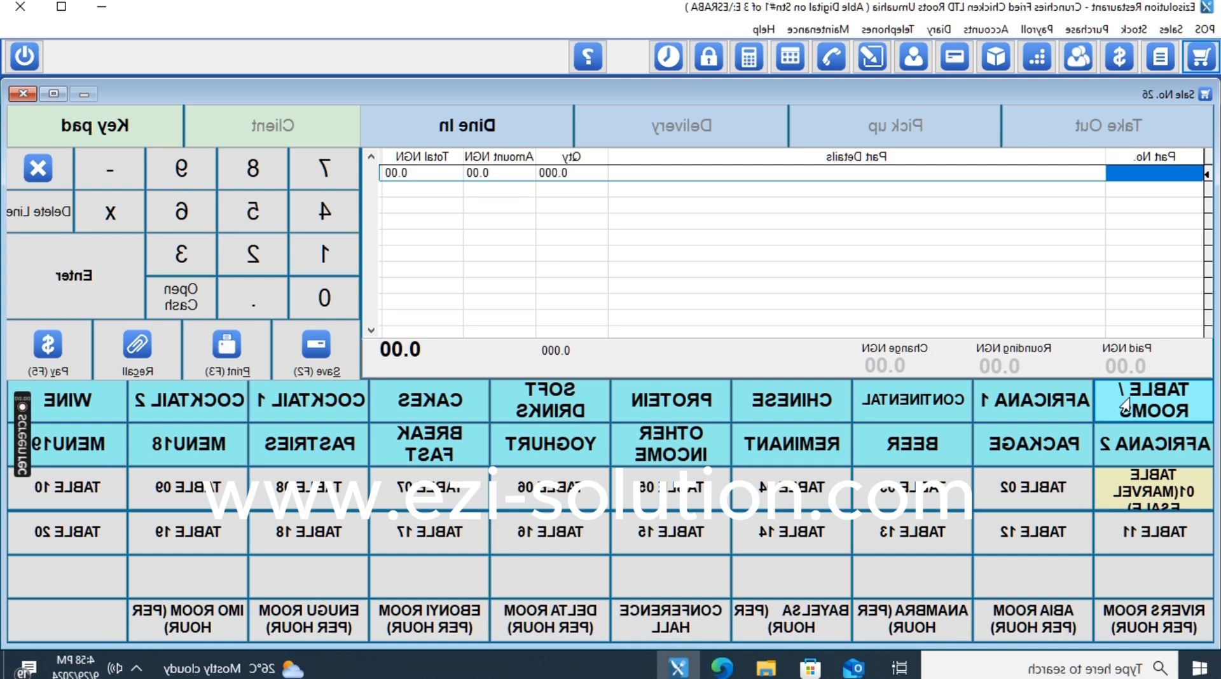
{"action": "left_click", "coordinate": [16, 171]}
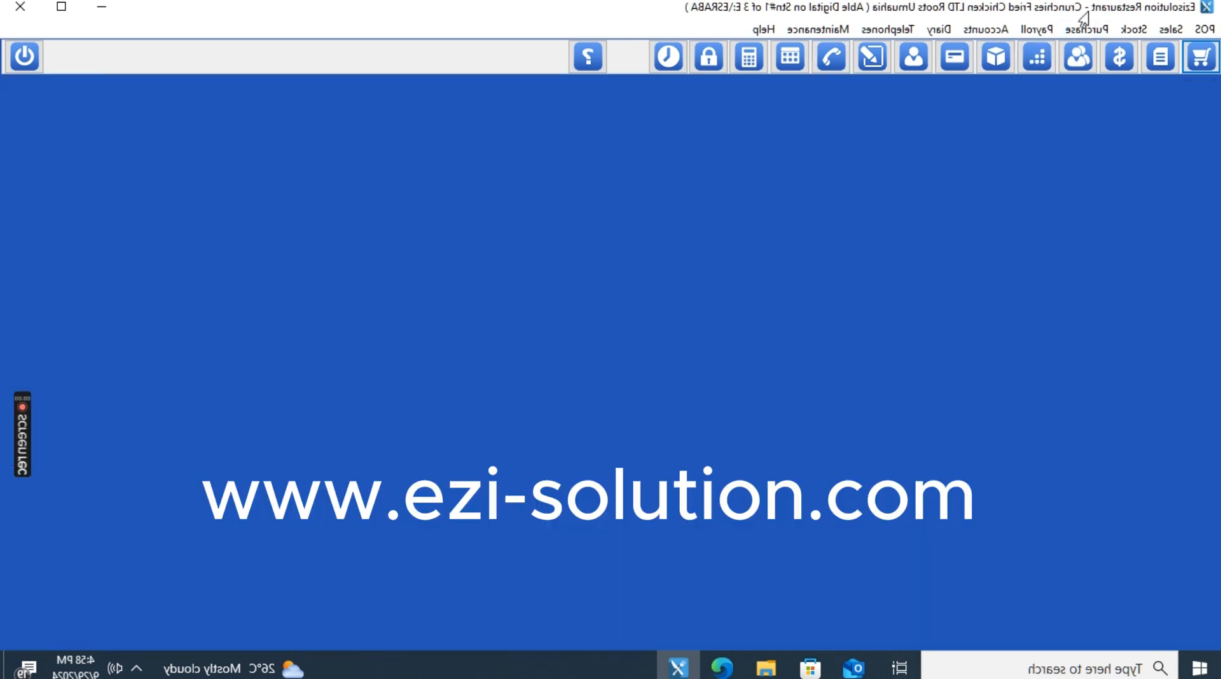
Open Maintenance > 4 Users Settings and start a new entry from the Users File list.
{"action": "left_click", "coordinate": [818, 30]}
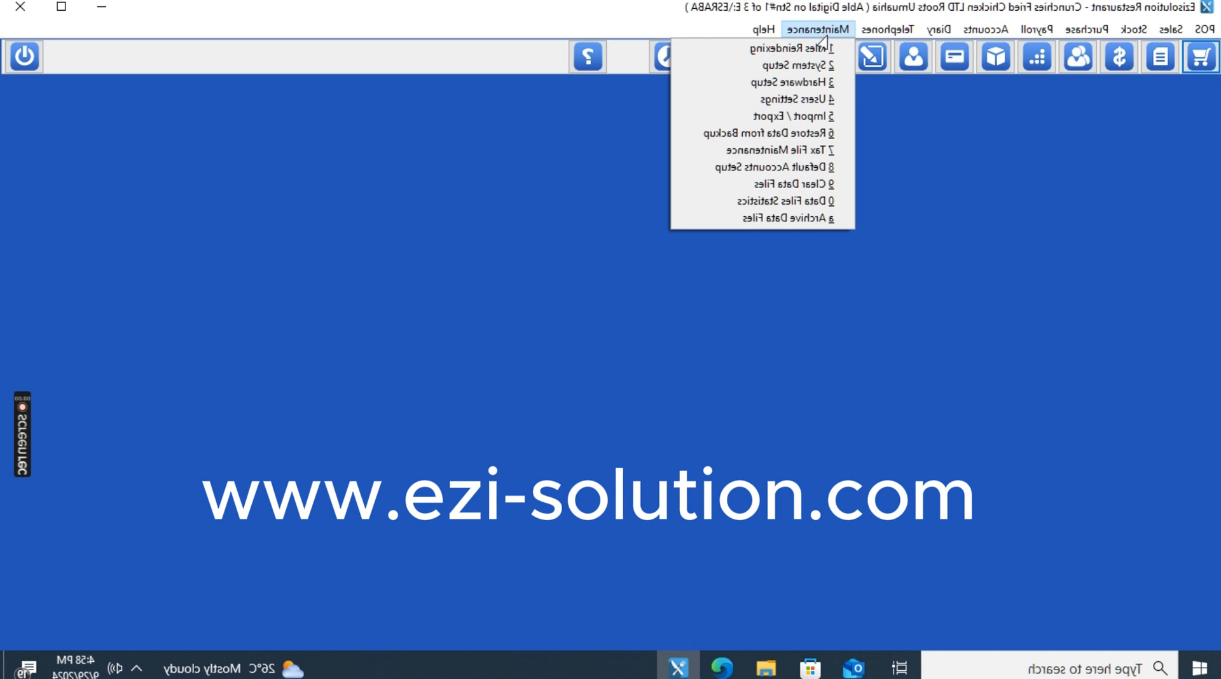
{"action": "left_click", "coordinate": [805, 101]}
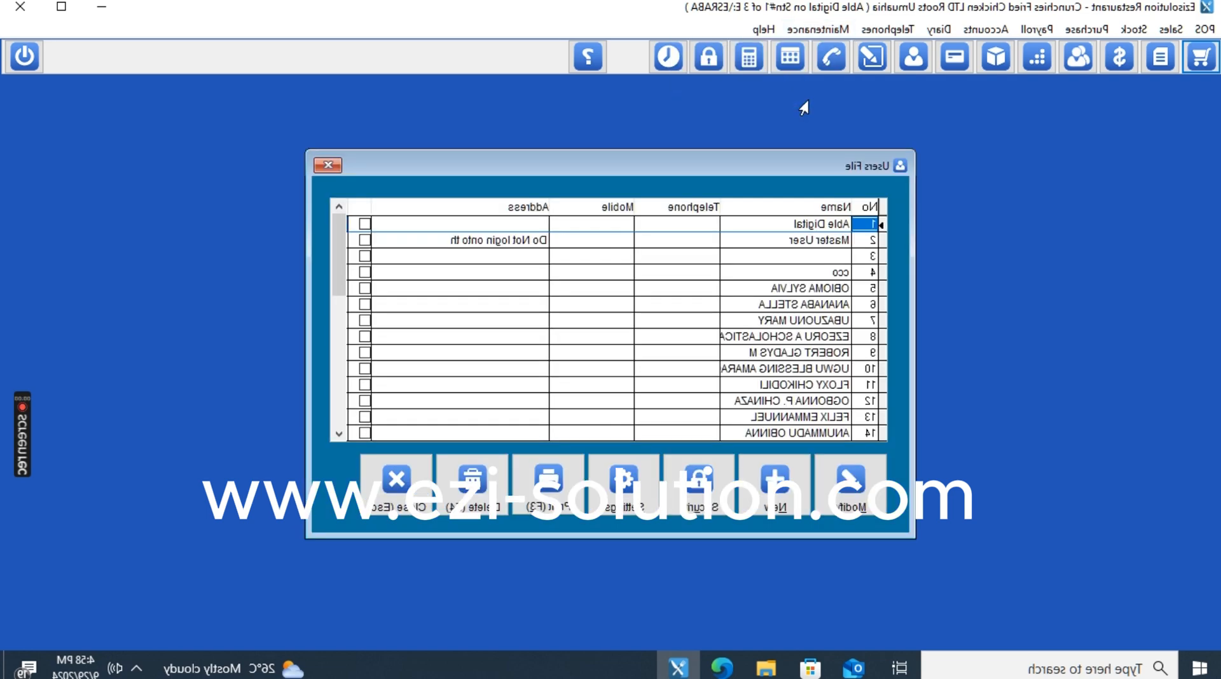
{"action": "left_click", "coordinate": [337, 347]}
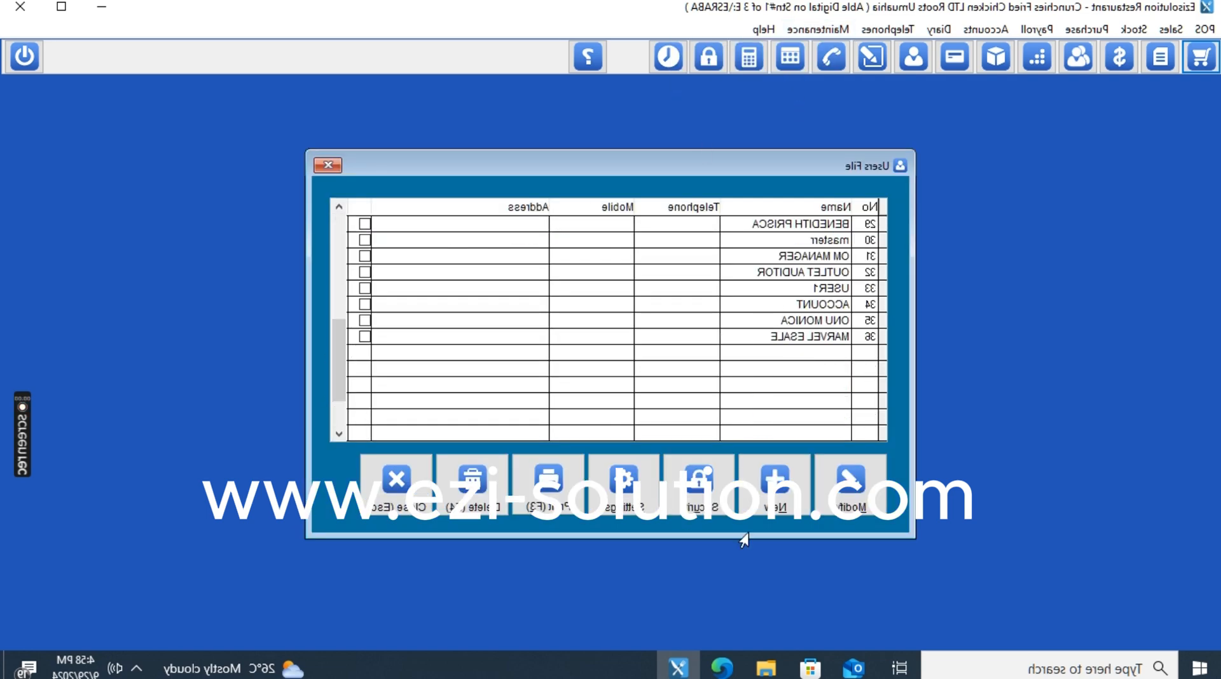
{"action": "left_click", "coordinate": [759, 499]}
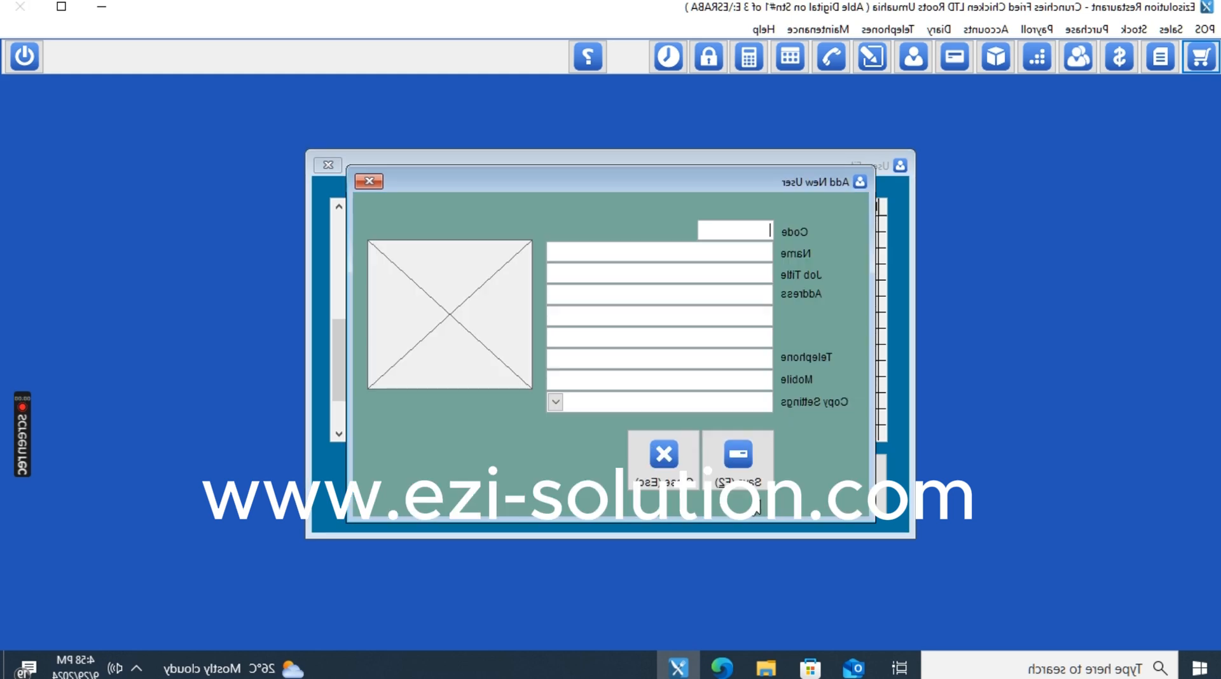
Enter the new user's name and mobile number and save the user as No. 37.
{"action": "key", "text": "Tab"}
{"action": "type", "text": "ME"}
{"action": "type", "text": "A"}
{"action": "left_click", "coordinate": [769, 274]}
{"action": "left_click", "coordinate": [748, 381]}
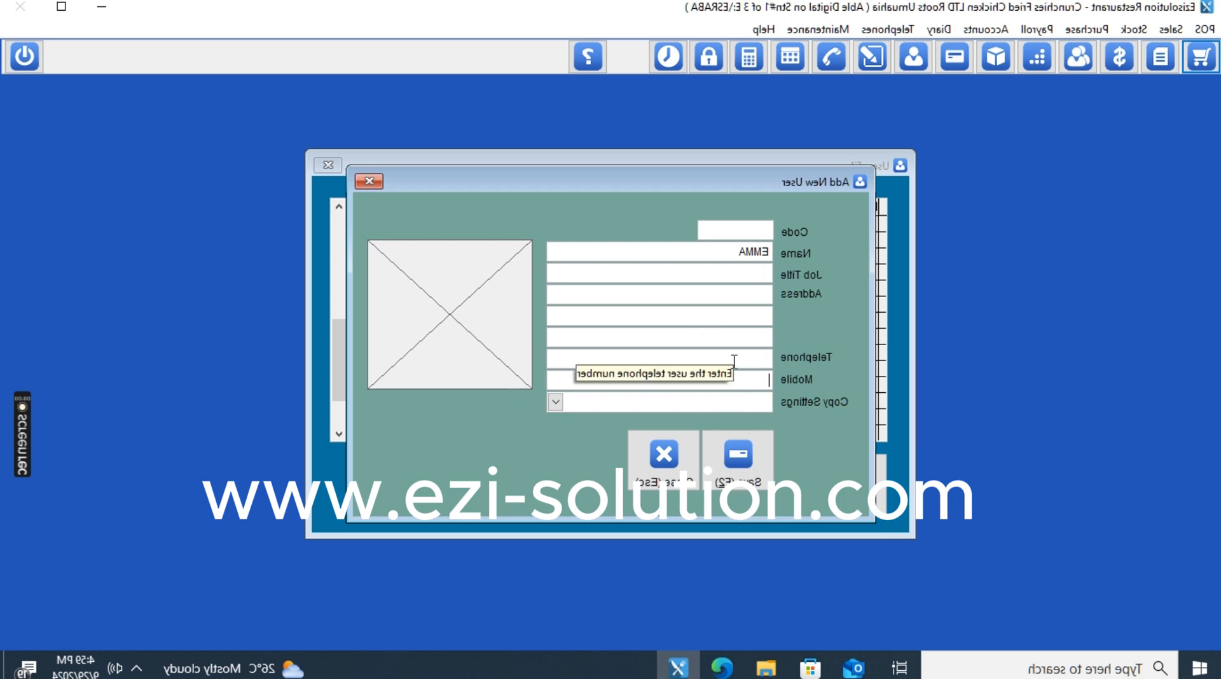
{"action": "type", "text": "081"}
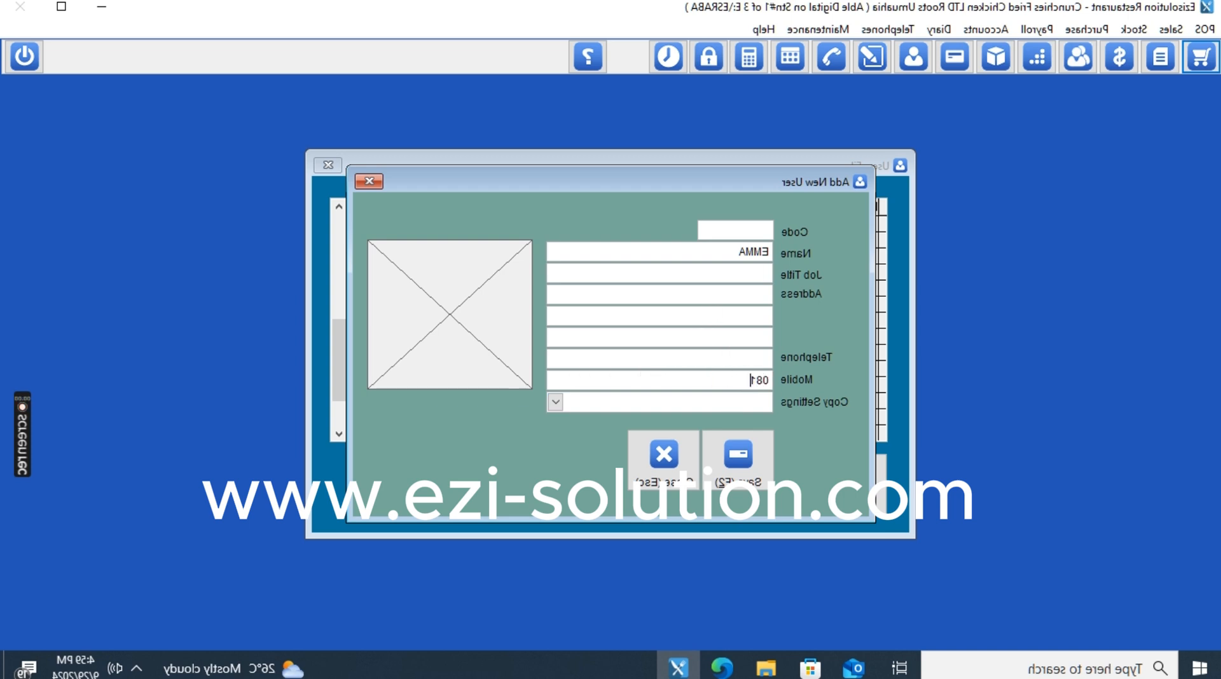
{"action": "key", "text": "BackSpace"}
{"action": "key", "text": "BackSpace"}
{"action": "key", "text": "BackSpace"}
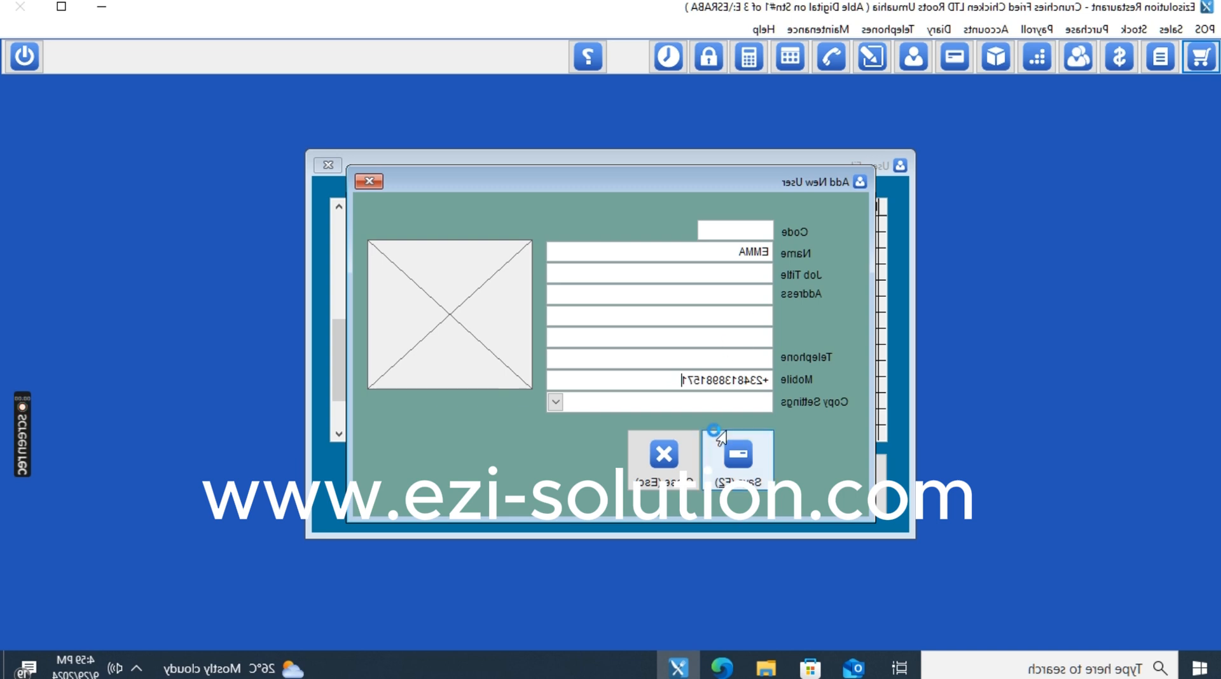
{"action": "left_click", "coordinate": [742, 265]}
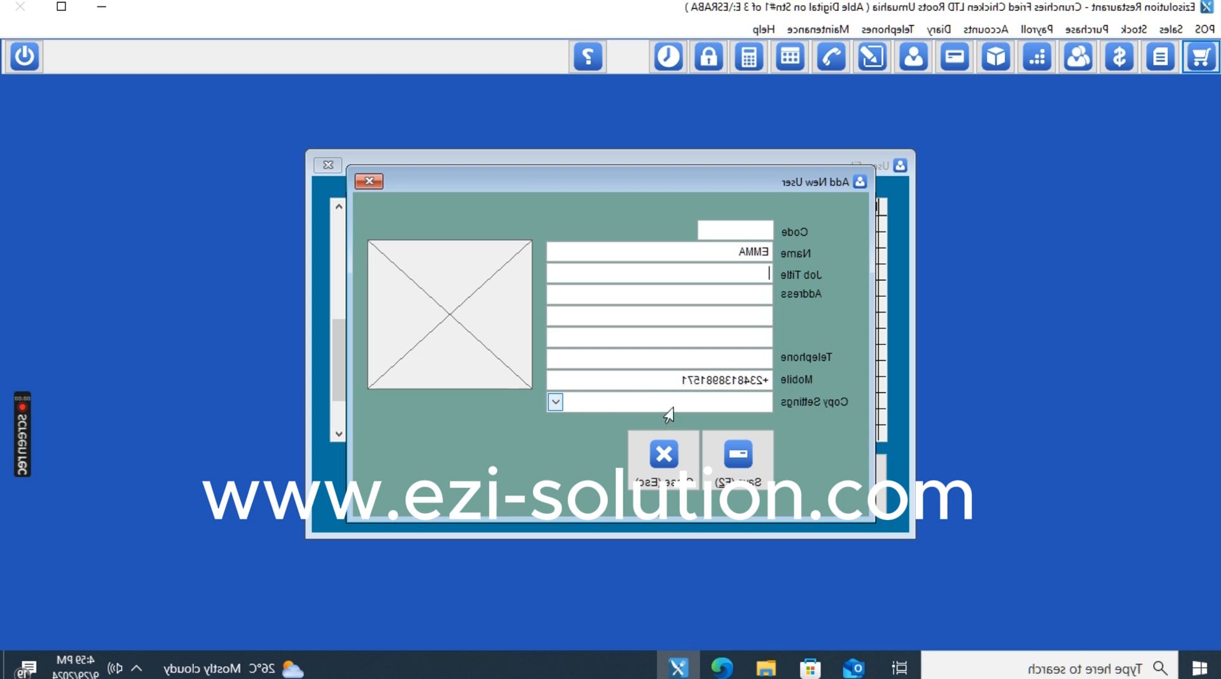
{"action": "left_click", "coordinate": [730, 476]}
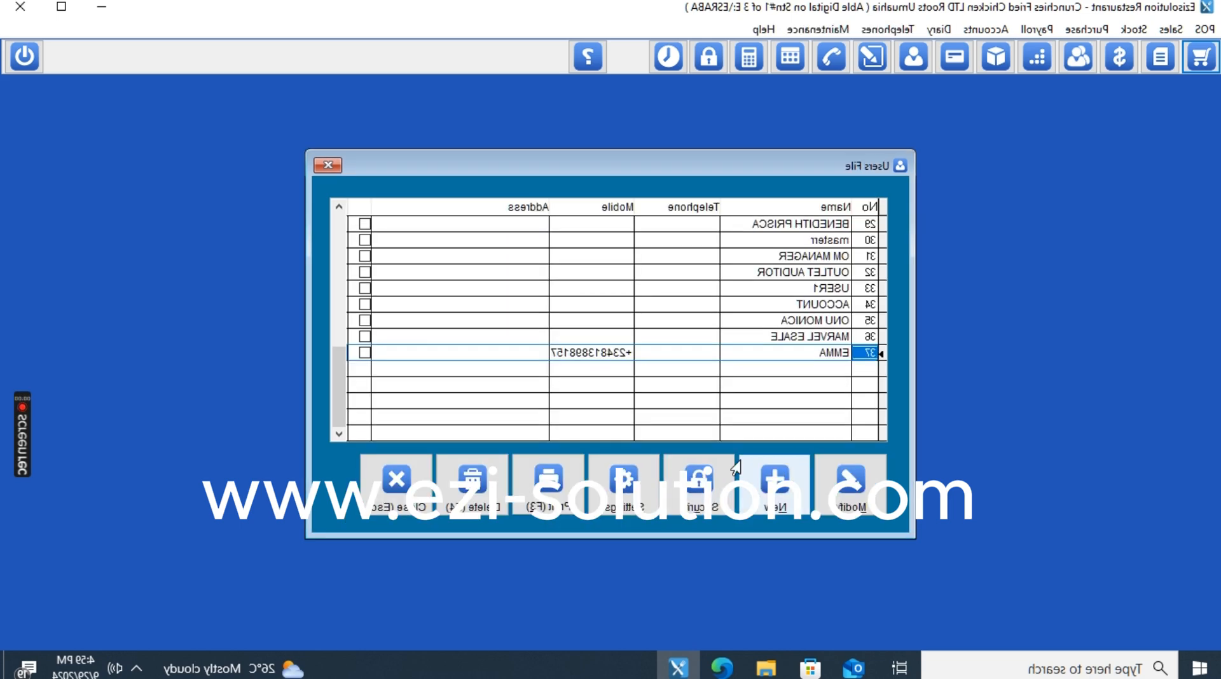
In user 37's Security settings, set POS and Point of Sale access levels to 1.
{"action": "left_click", "coordinate": [772, 350]}
{"action": "left_click", "coordinate": [715, 472]}
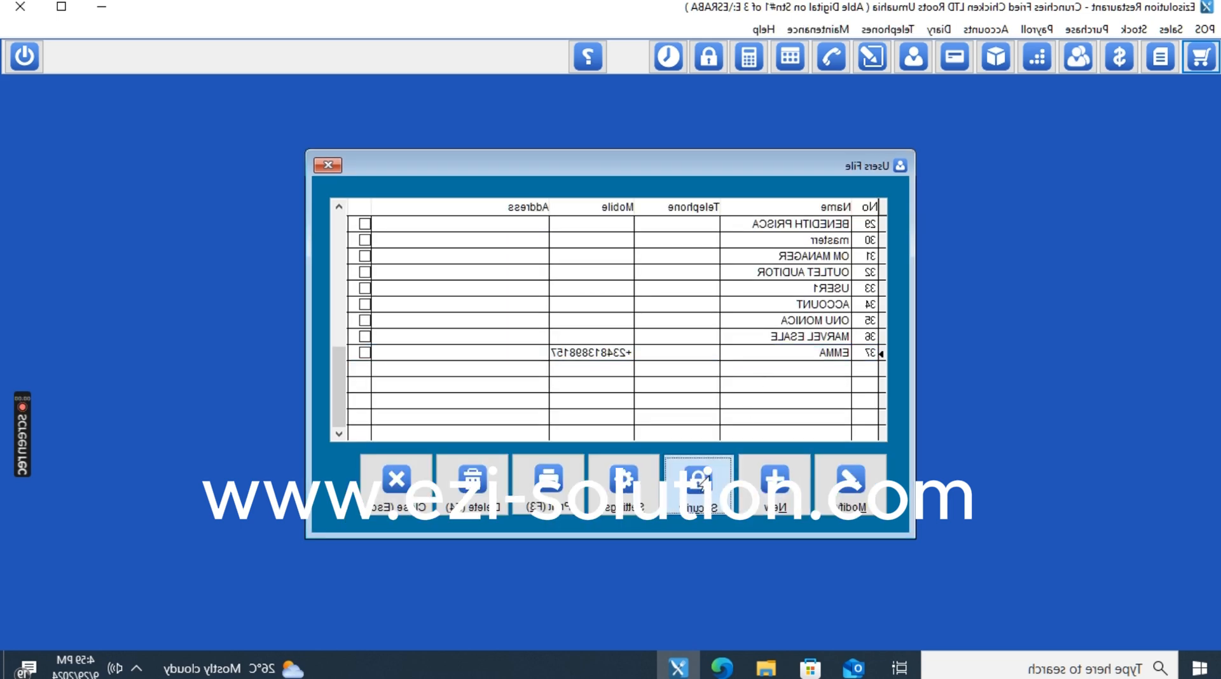
{"action": "left_click", "coordinate": [778, 277]}
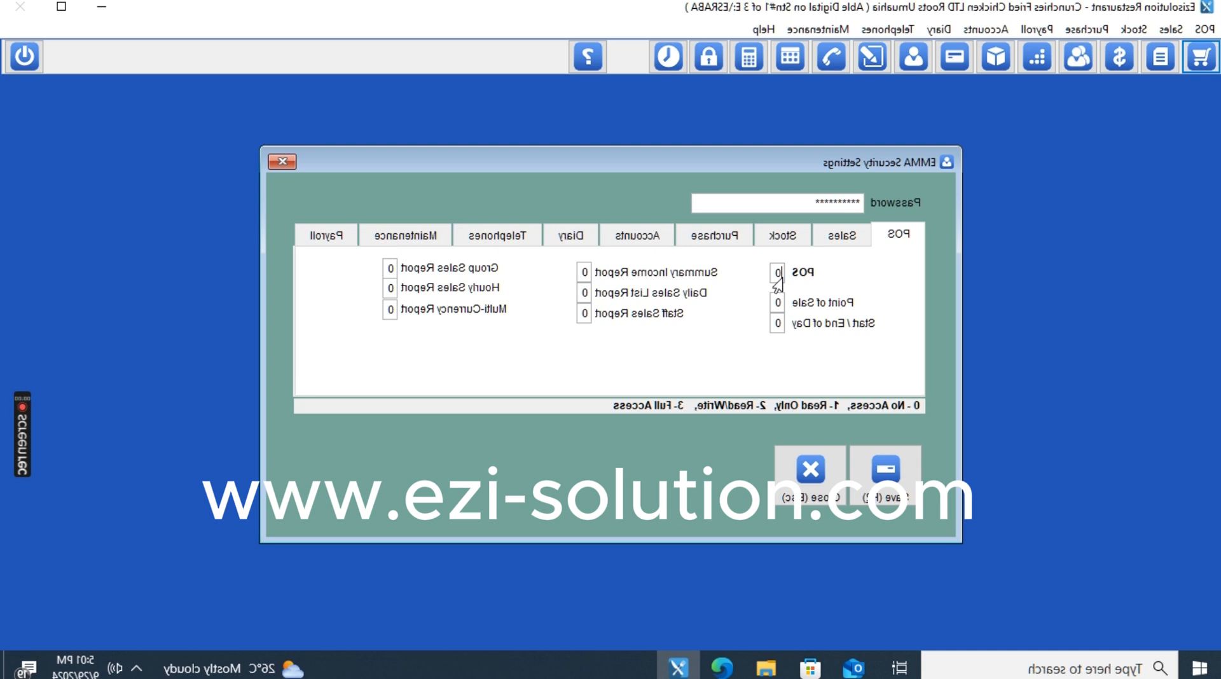
{"action": "type", "text": "11"}
{"action": "key", "text": "Tab"}
Review the Sales, Stock, Purchase, Accounts, Diary, Telephones and Payroll permission tabs, then return to POS.
{"action": "left_click", "coordinate": [826, 229]}
{"action": "left_click", "coordinate": [787, 235]}
{"action": "left_click", "coordinate": [711, 237]}
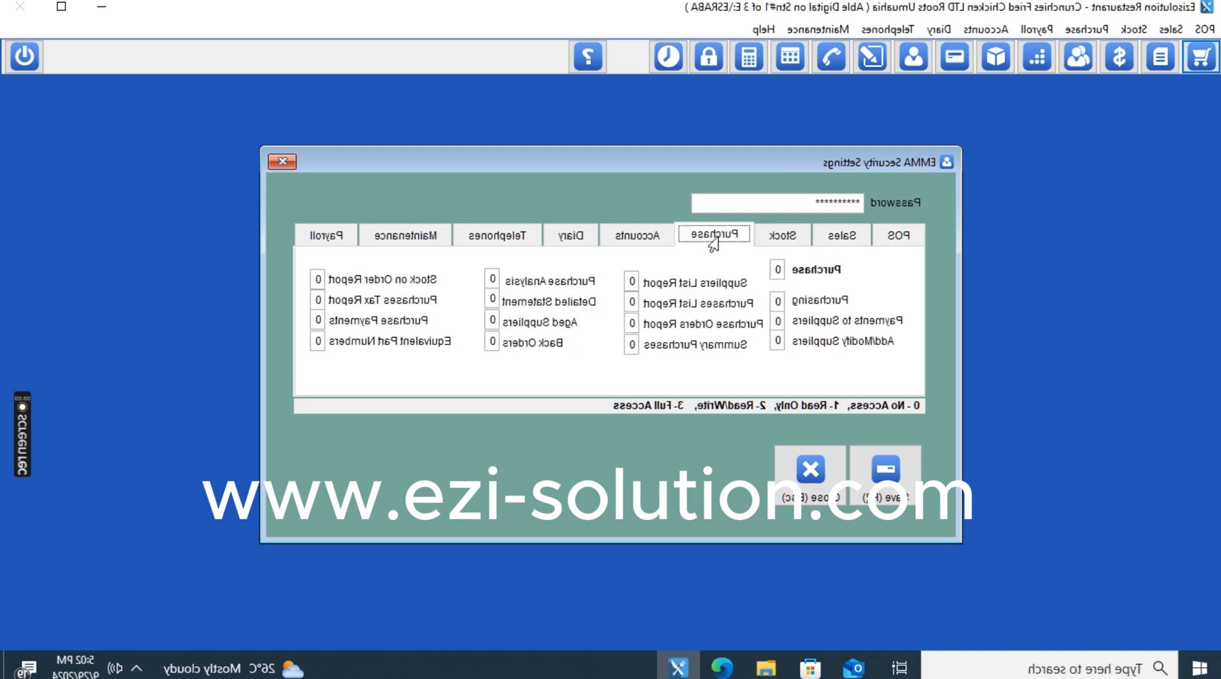
{"action": "left_click", "coordinate": [637, 236]}
{"action": "left_click", "coordinate": [562, 235]}
{"action": "left_click", "coordinate": [491, 237]}
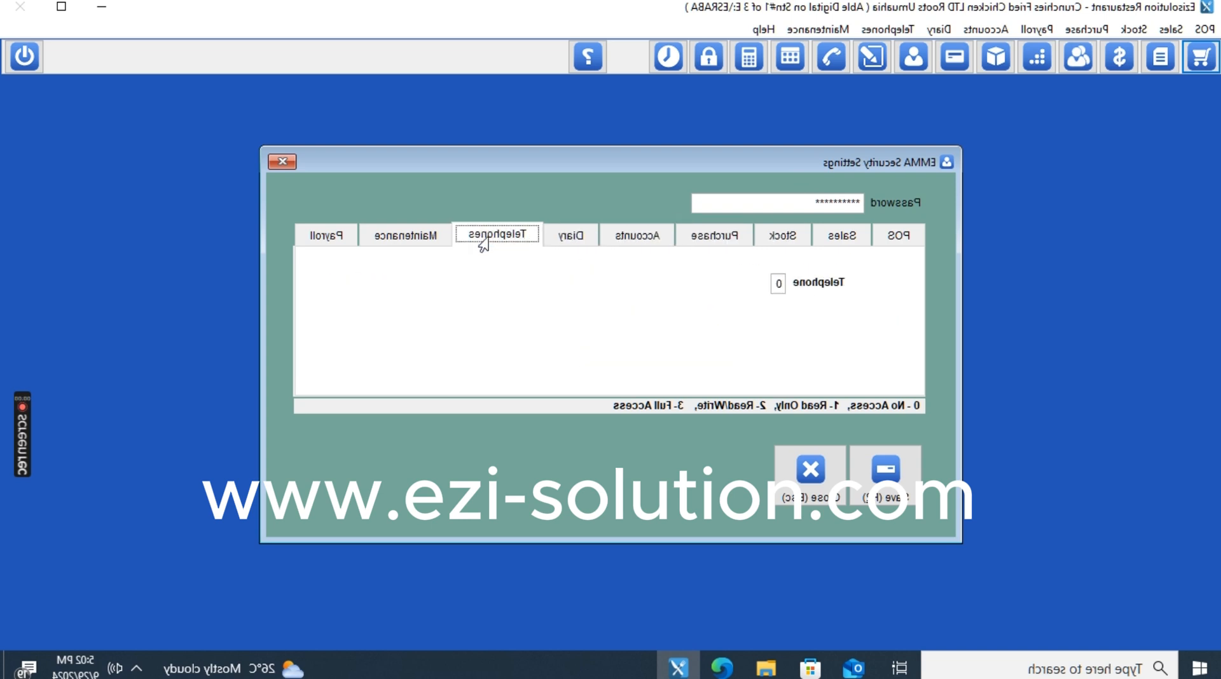
{"action": "left_click", "coordinate": [324, 237]}
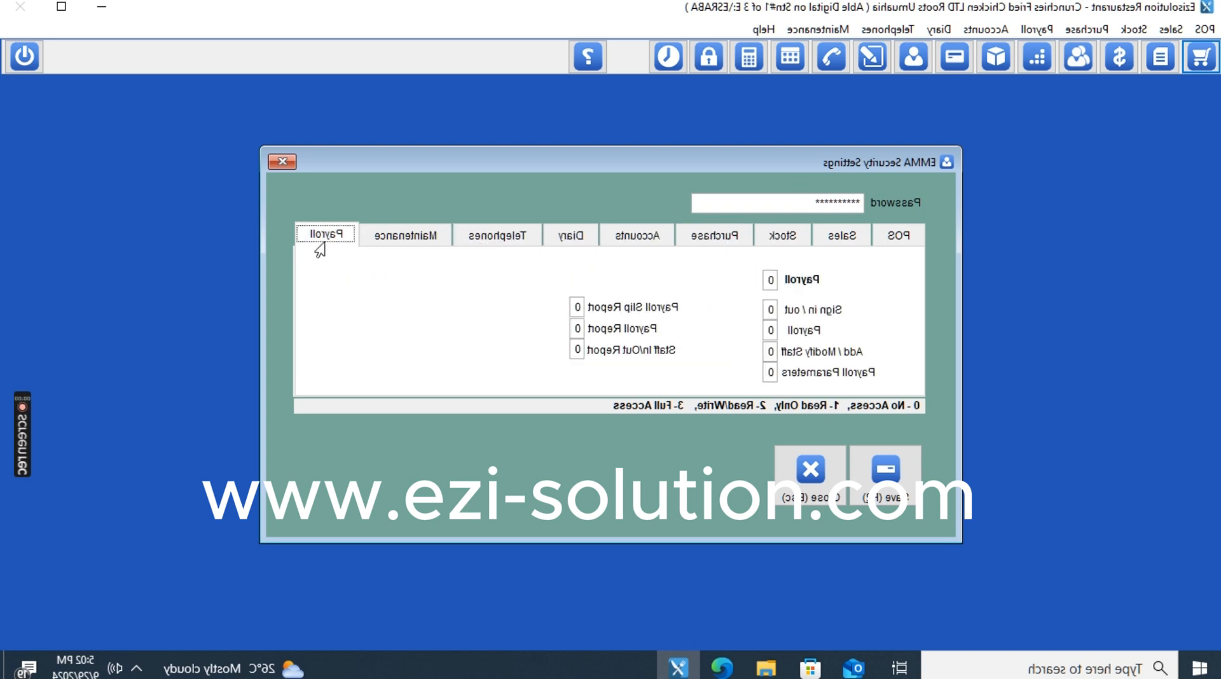
{"action": "left_click", "coordinate": [896, 237]}
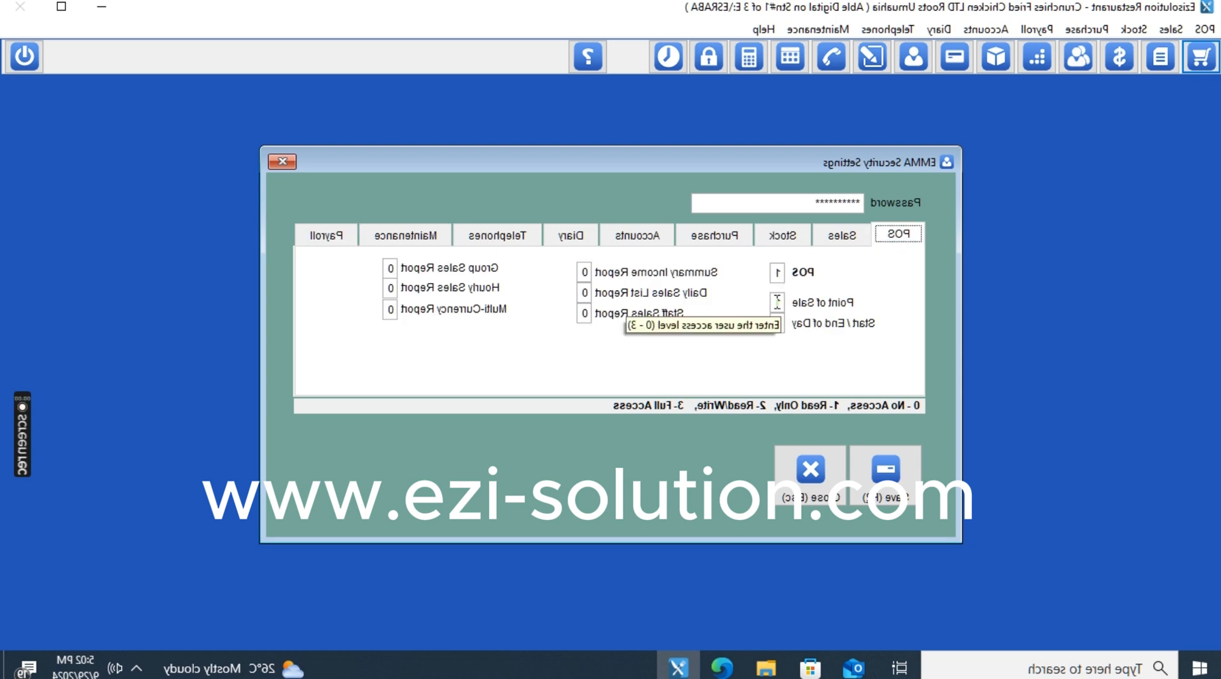
Save the security settings and start replacing the existing password with a new one.
{"action": "left_click", "coordinate": [885, 474]}
{"action": "left_click_drag", "start_coordinate": [791, 205], "coordinate": [963, 186]}
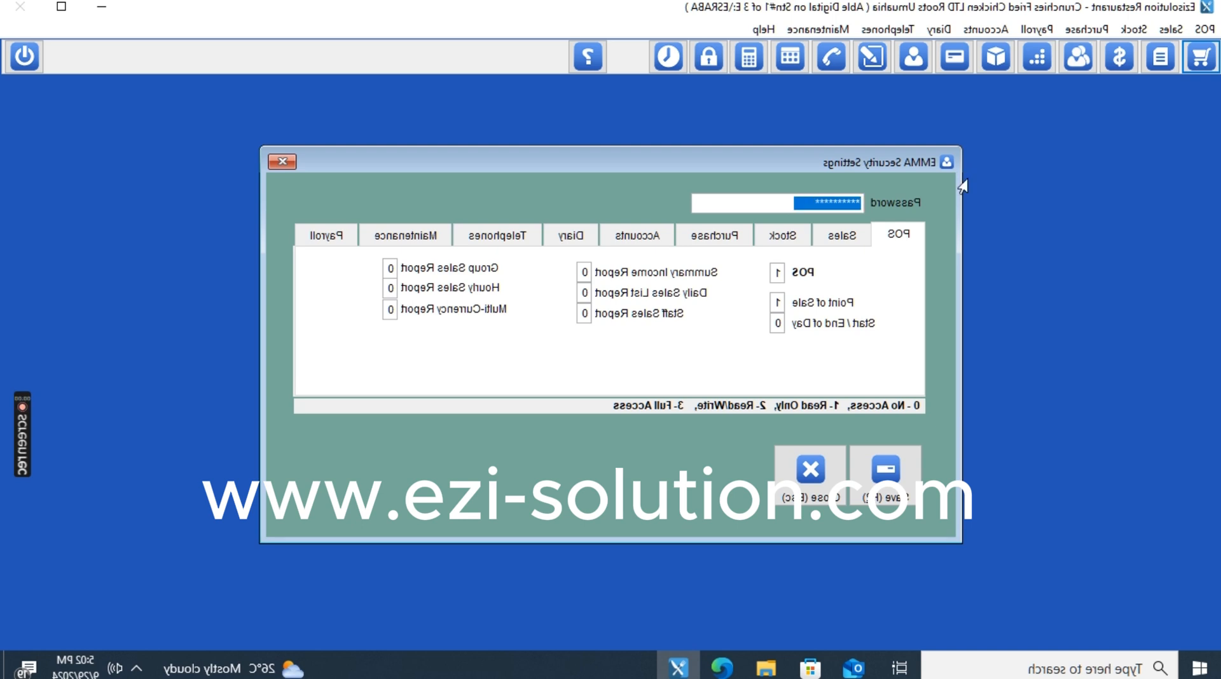
{"action": "type", "text": "12"}
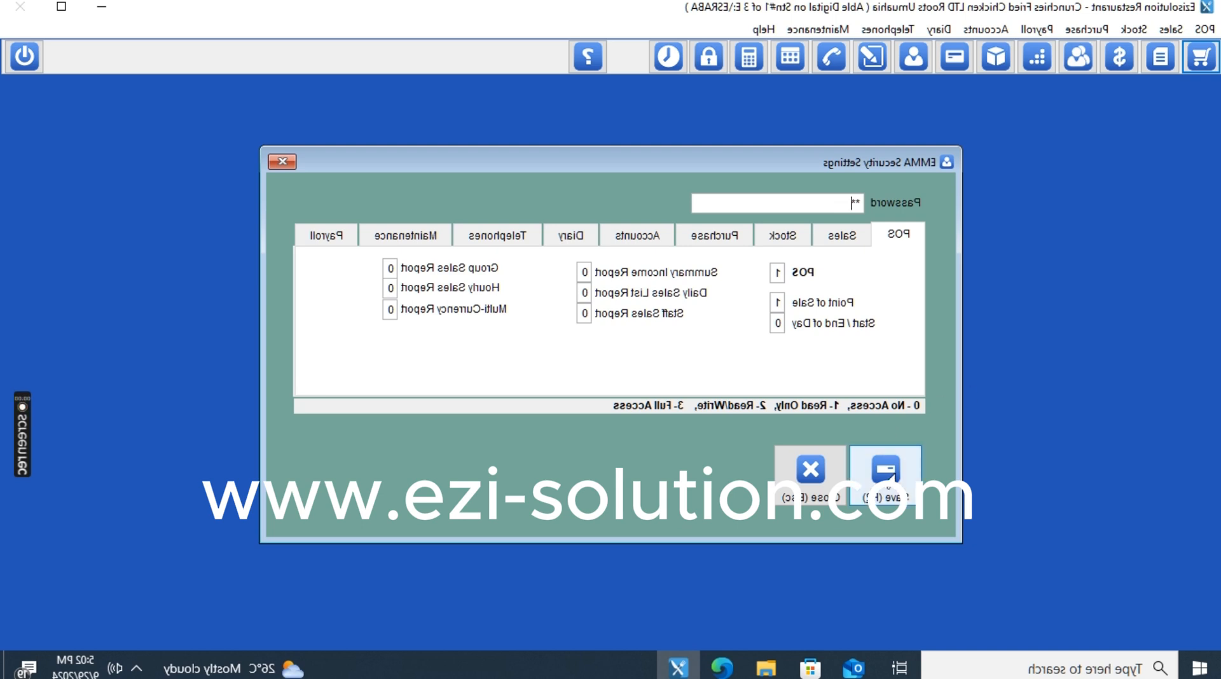
Save the access levels, recheck the last user's security settings, and open System Settings.
{"action": "left_click", "coordinate": [889, 489]}
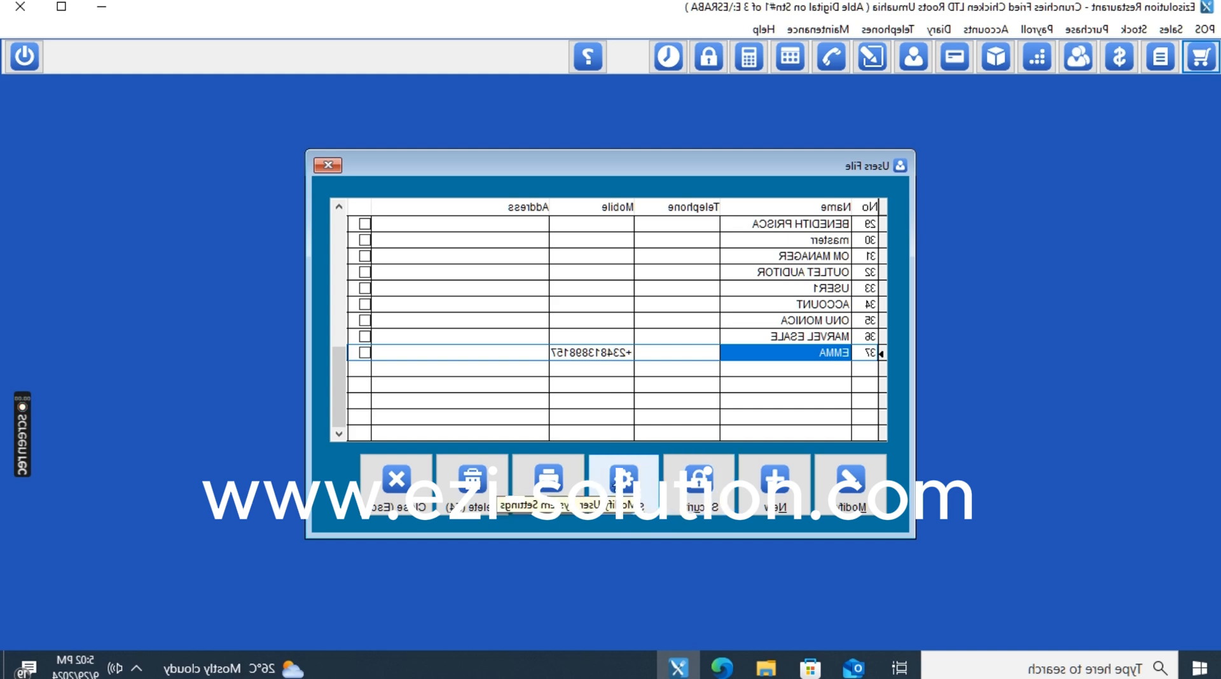
{"action": "left_click", "coordinate": [800, 354]}
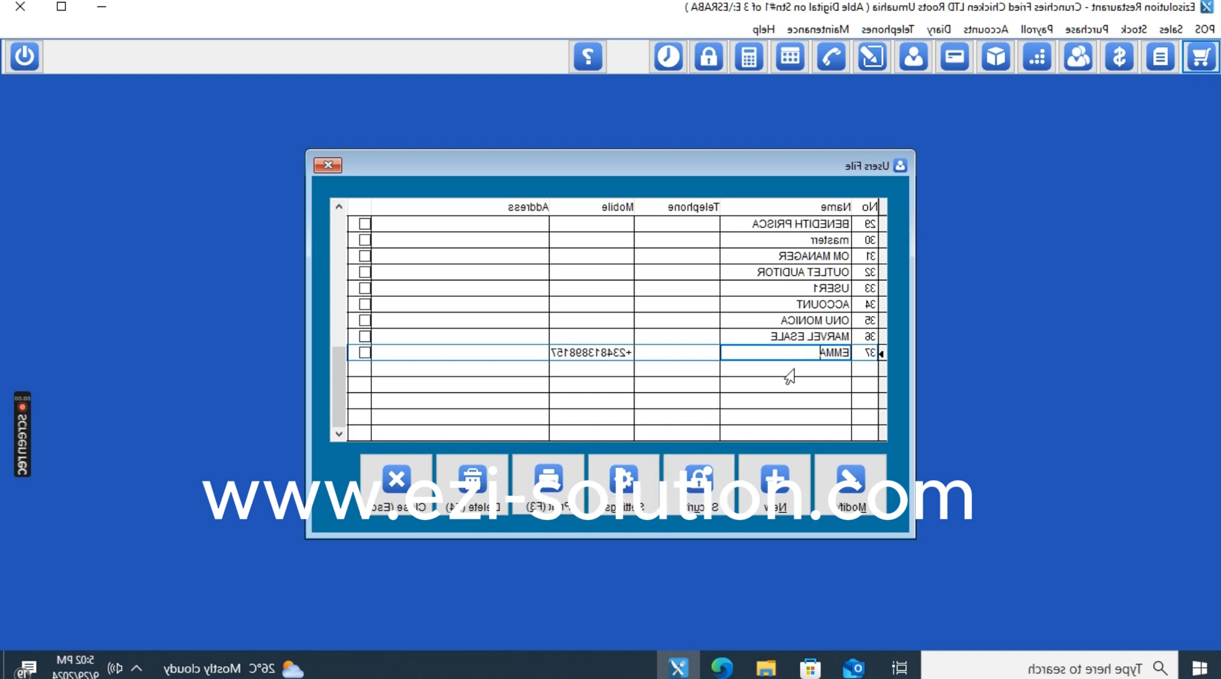
{"action": "left_click", "coordinate": [683, 514]}
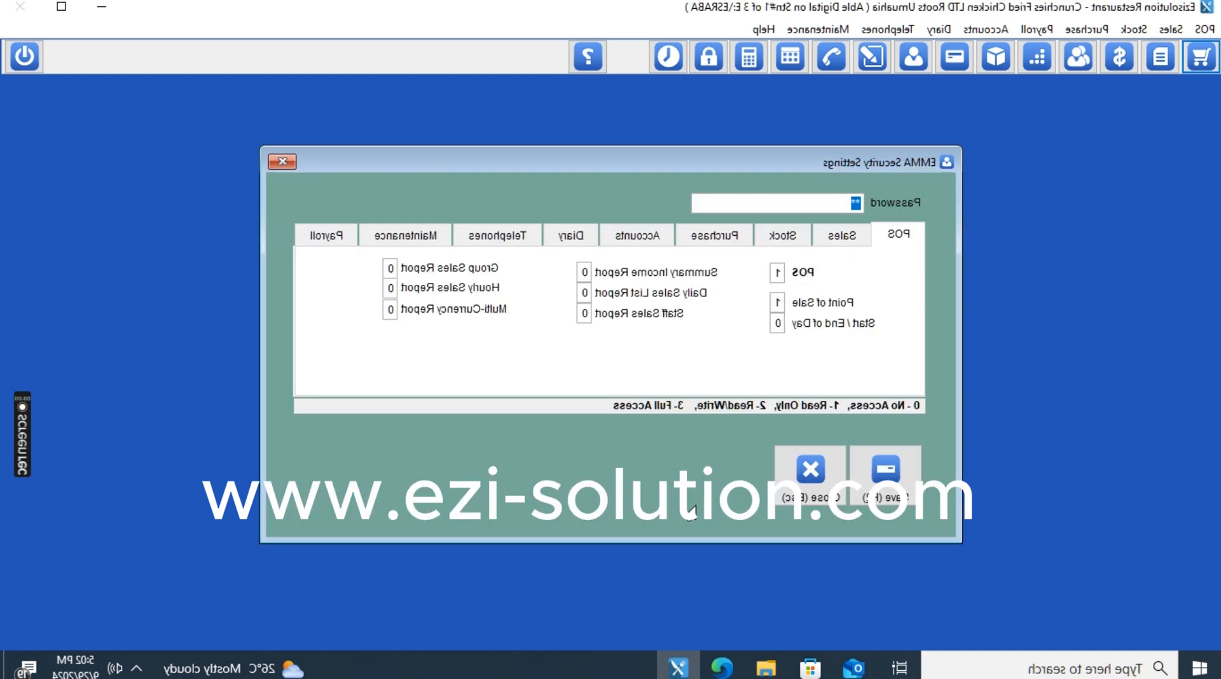
{"action": "left_click", "coordinate": [801, 490]}
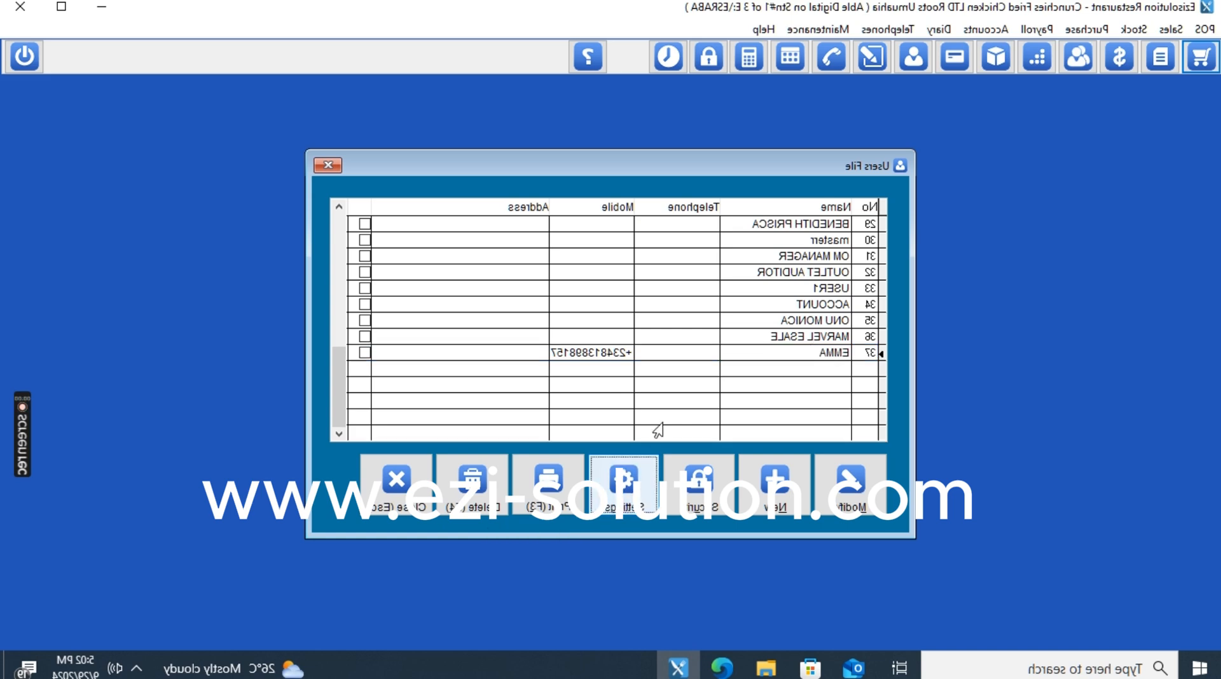
{"action": "left_click", "coordinate": [629, 493]}
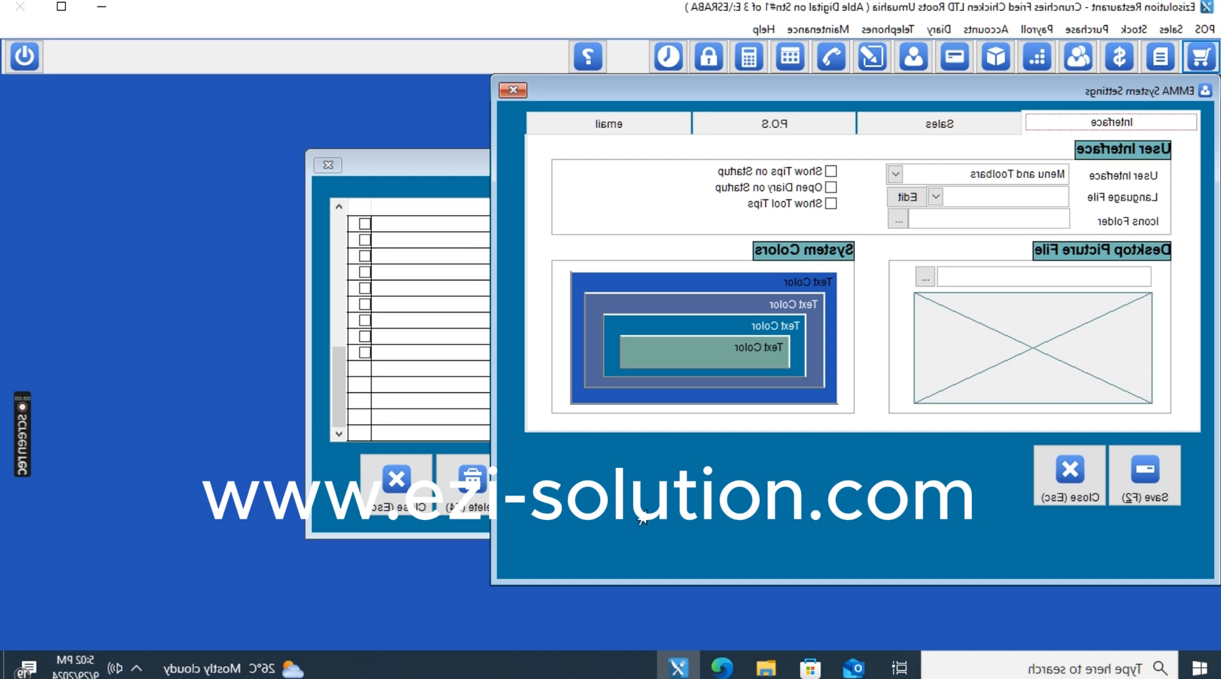
On the Sales tab, tick Disable Date Change, Disable Price Change, Disable Discounts column and Show Retail Price.
{"action": "left_click", "coordinate": [899, 127]}
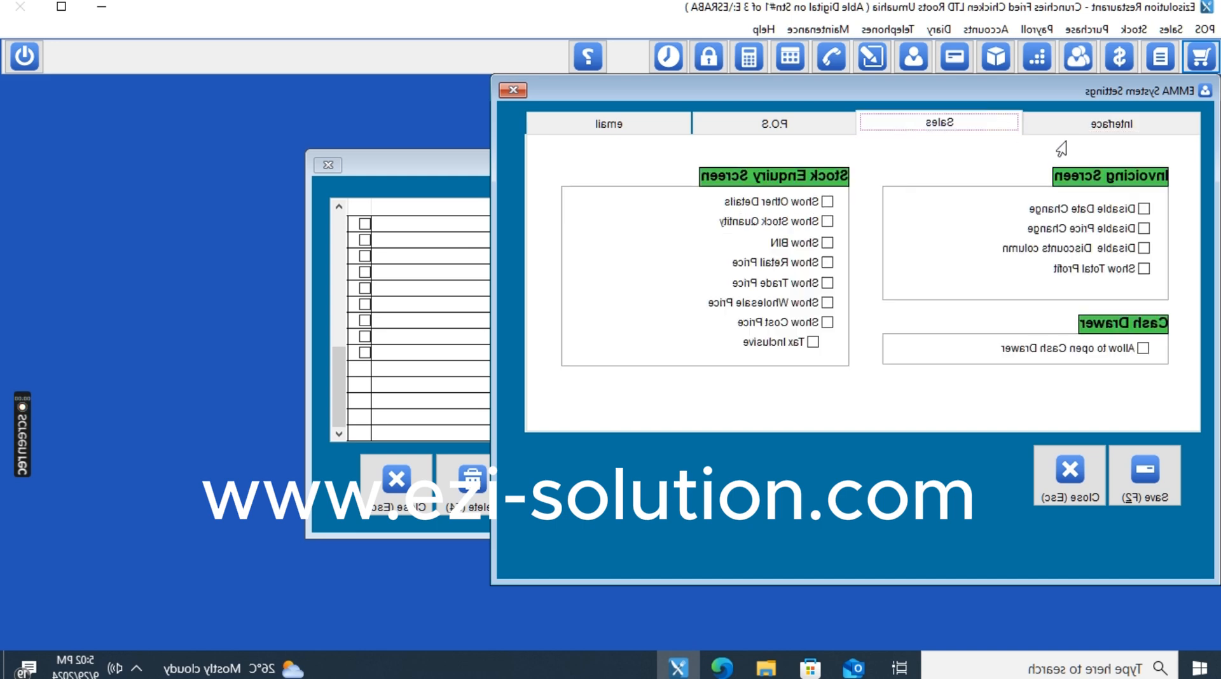
{"action": "left_click", "coordinate": [1082, 128]}
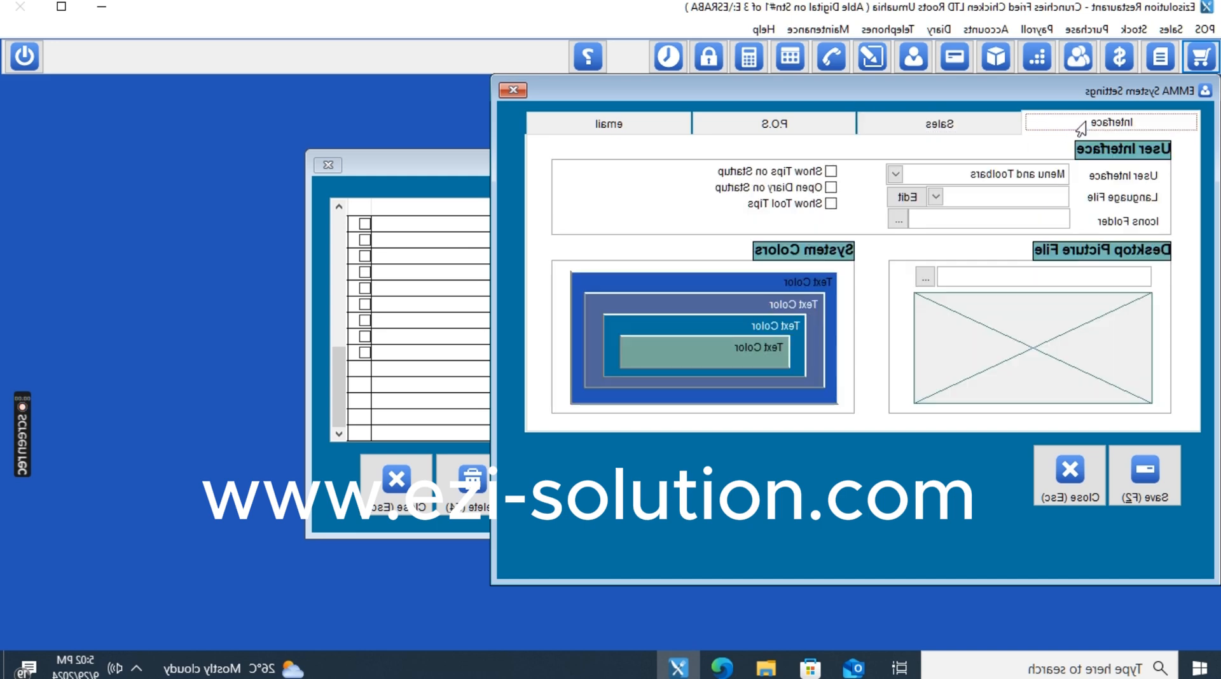
{"action": "left_click", "coordinate": [935, 130]}
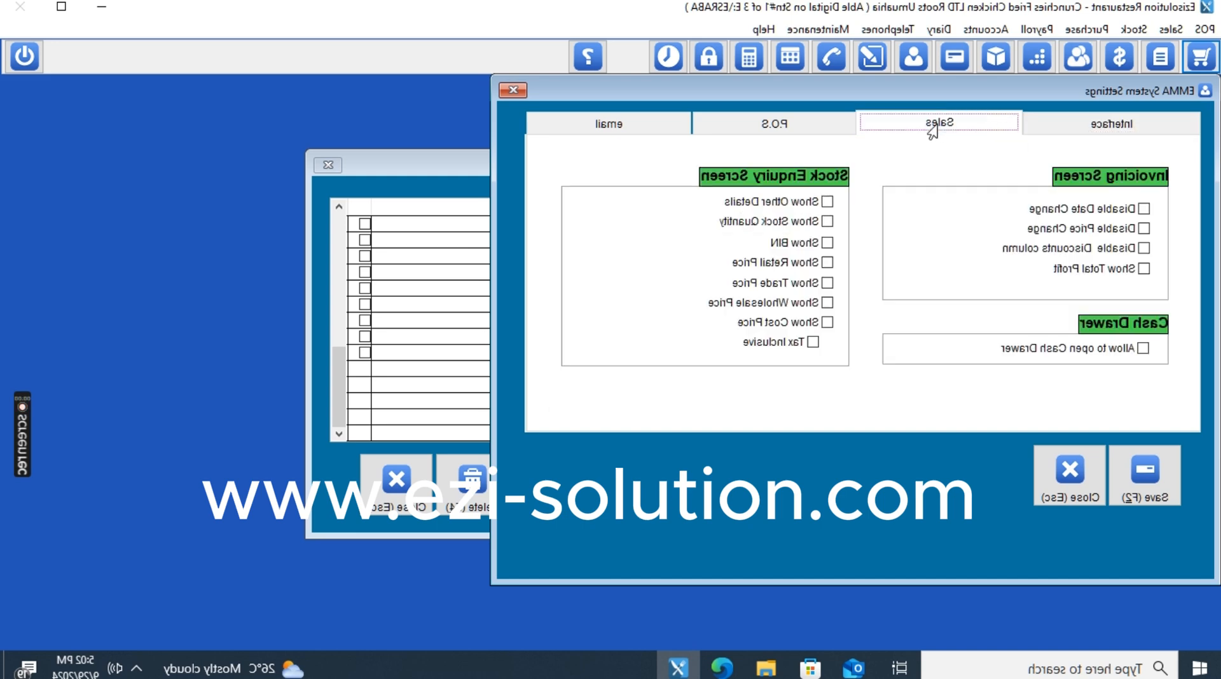
{"action": "left_click", "coordinate": [1063, 210]}
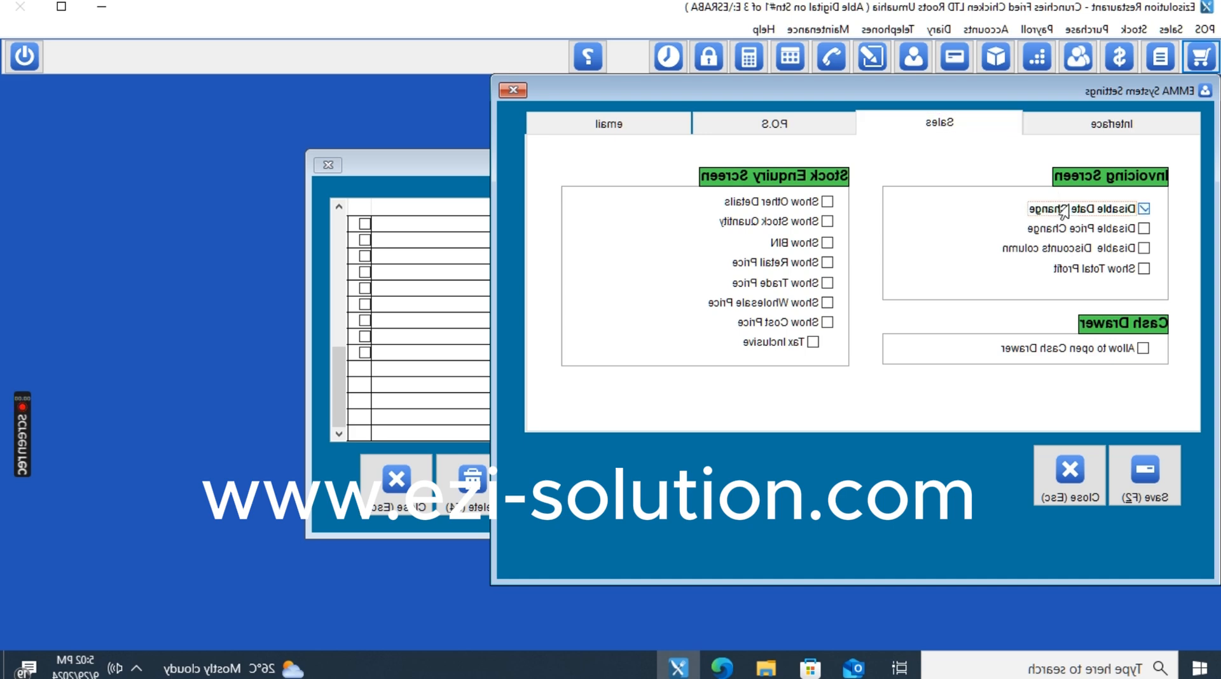
{"action": "left_click", "coordinate": [1069, 229]}
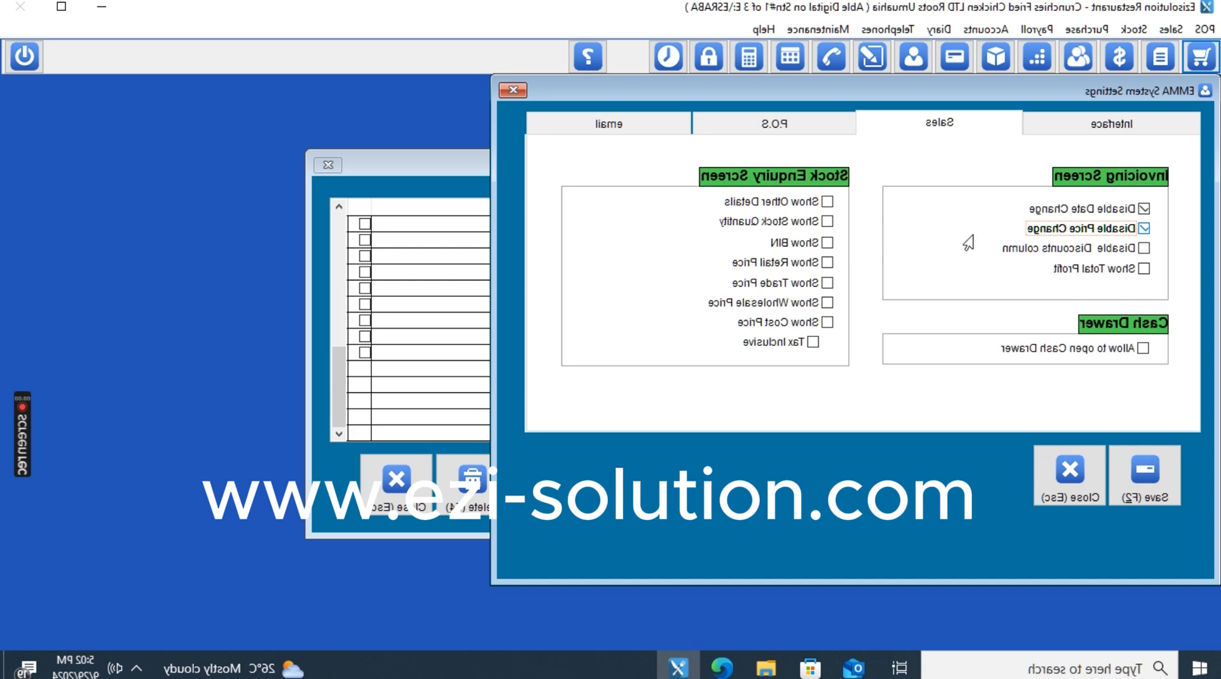
{"action": "left_click", "coordinate": [1019, 250]}
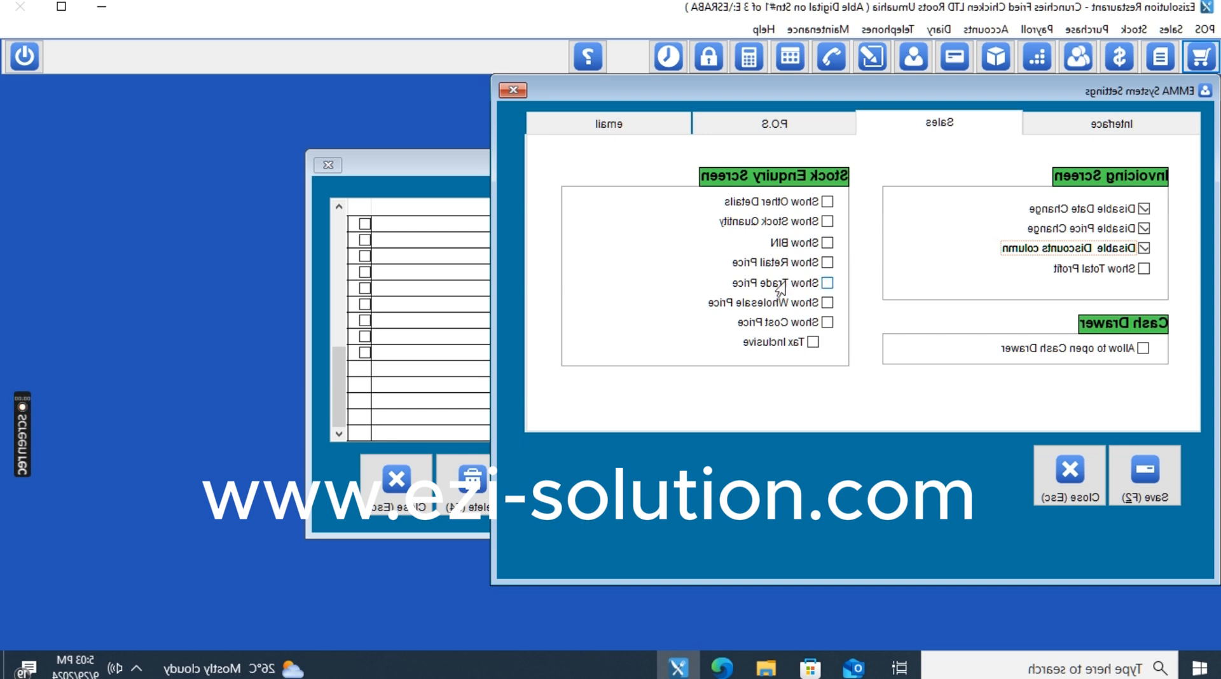
{"action": "left_click", "coordinate": [783, 267]}
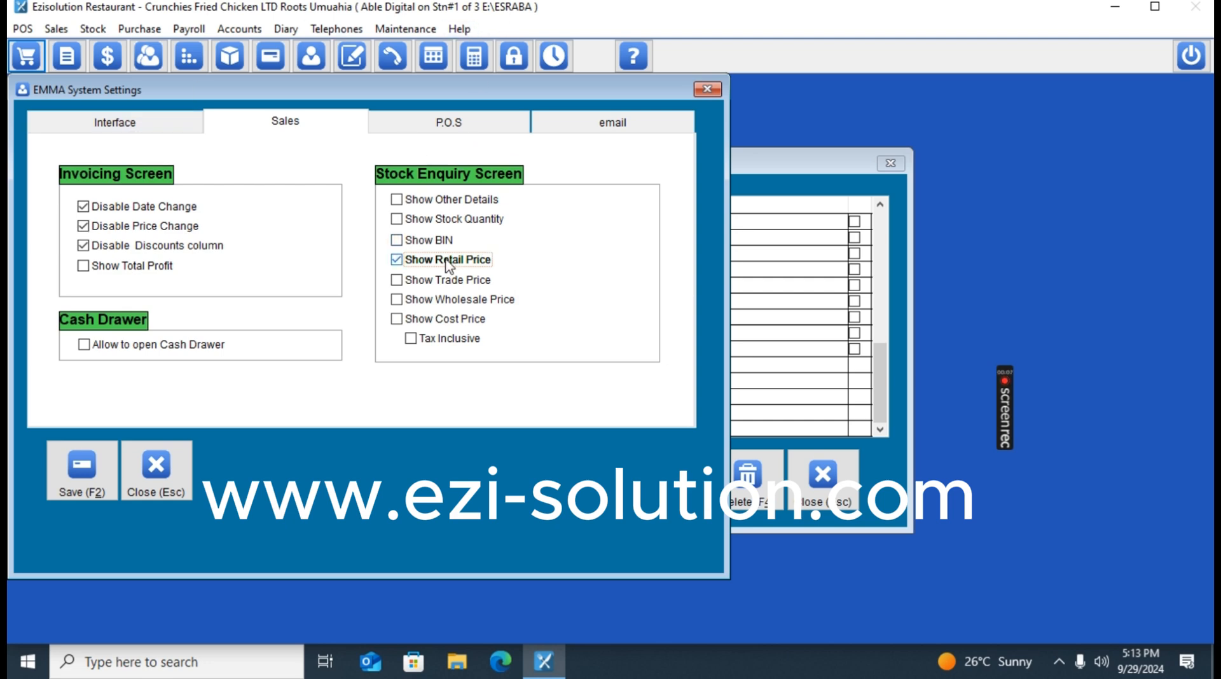
On the P.O.S tab, set the Details, Qty and Amount columns to Disable.
{"action": "left_click", "coordinate": [453, 125]}
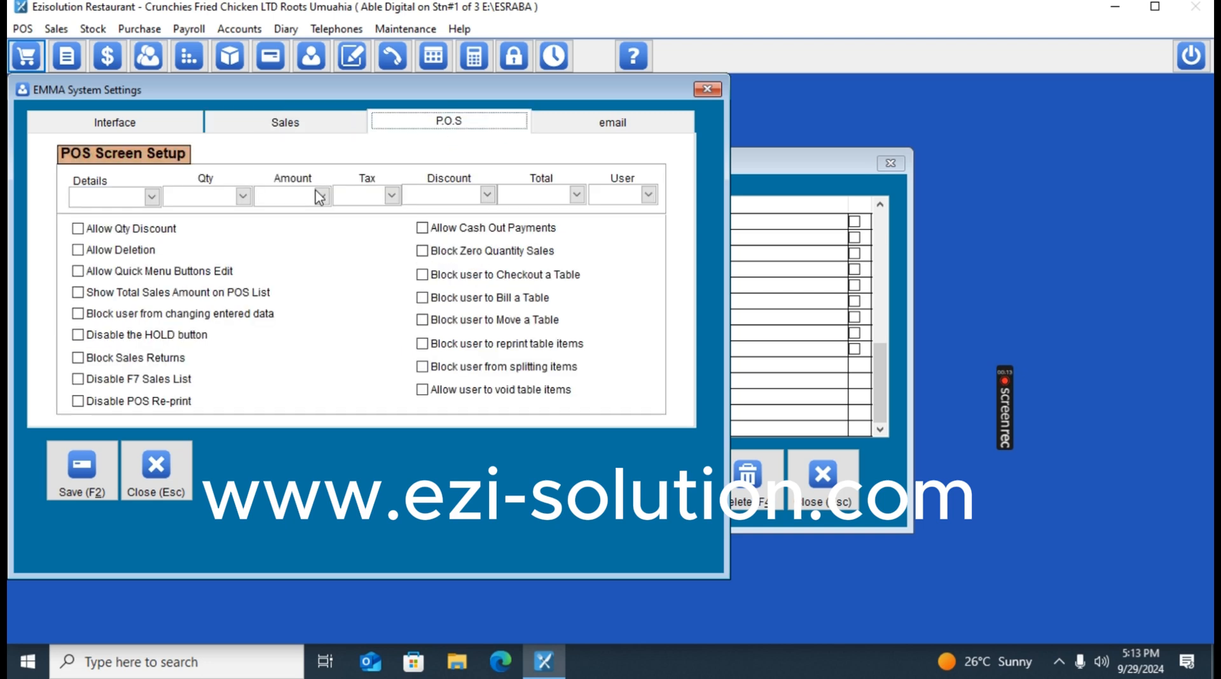
{"action": "left_click", "coordinate": [150, 197]}
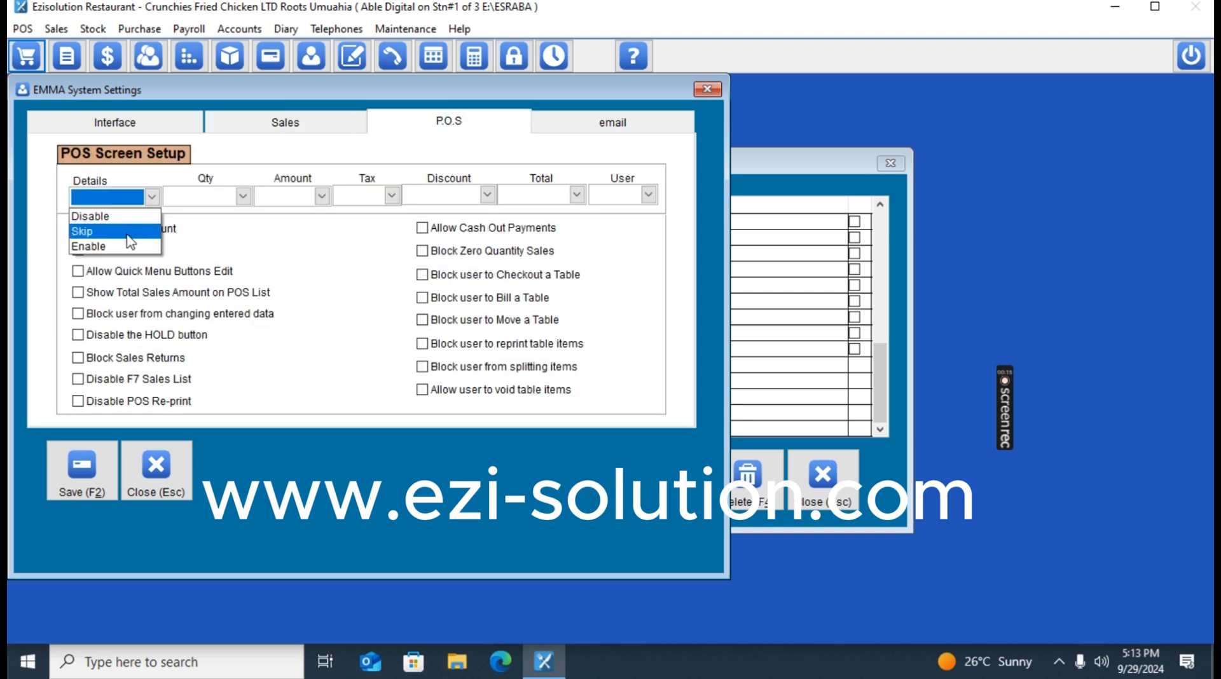
{"action": "left_click", "coordinate": [125, 220]}
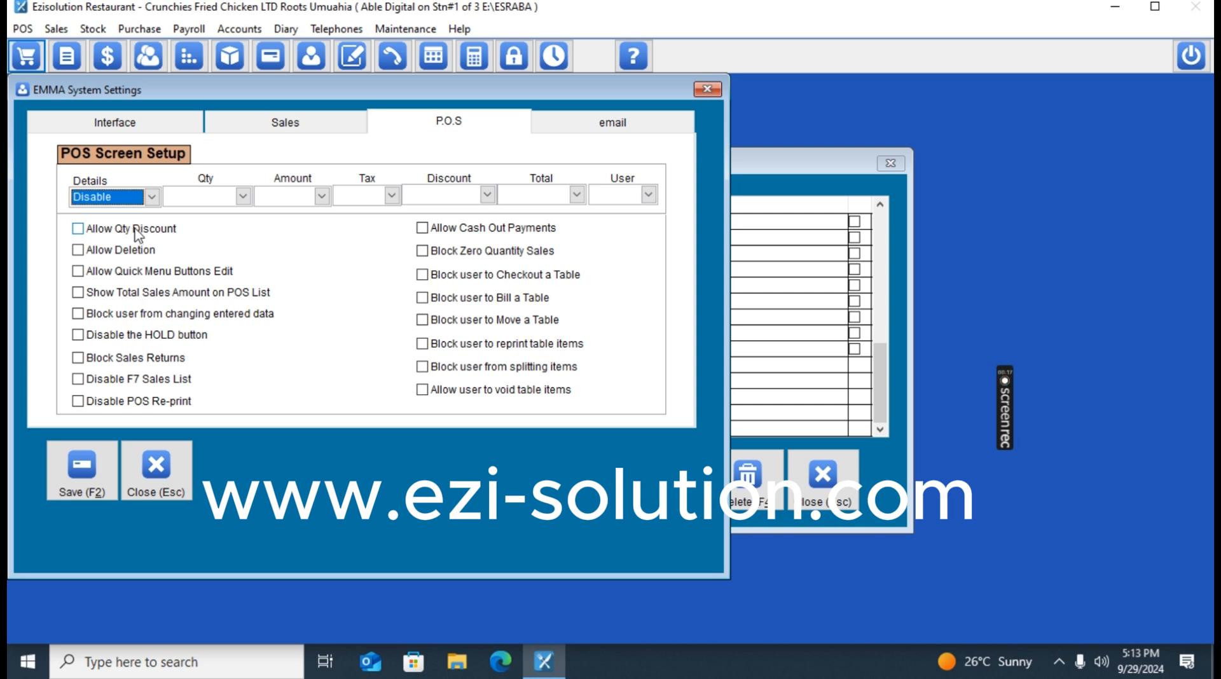
{"action": "left_click", "coordinate": [233, 201]}
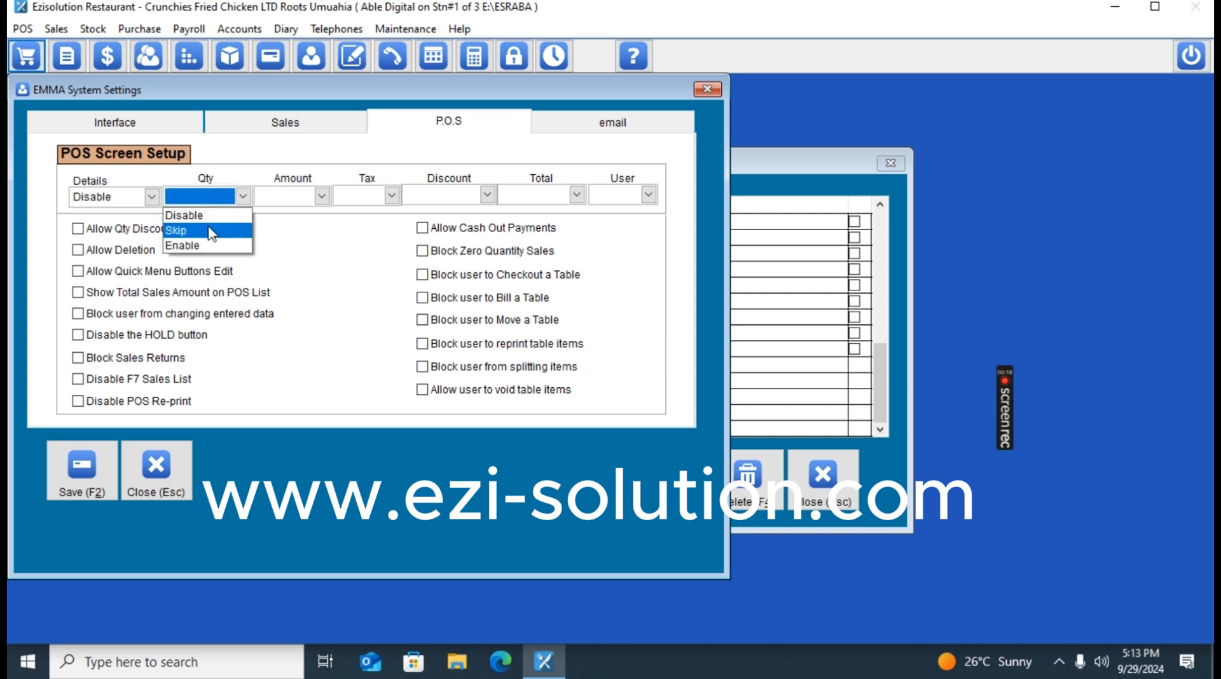
{"action": "left_click", "coordinate": [209, 218]}
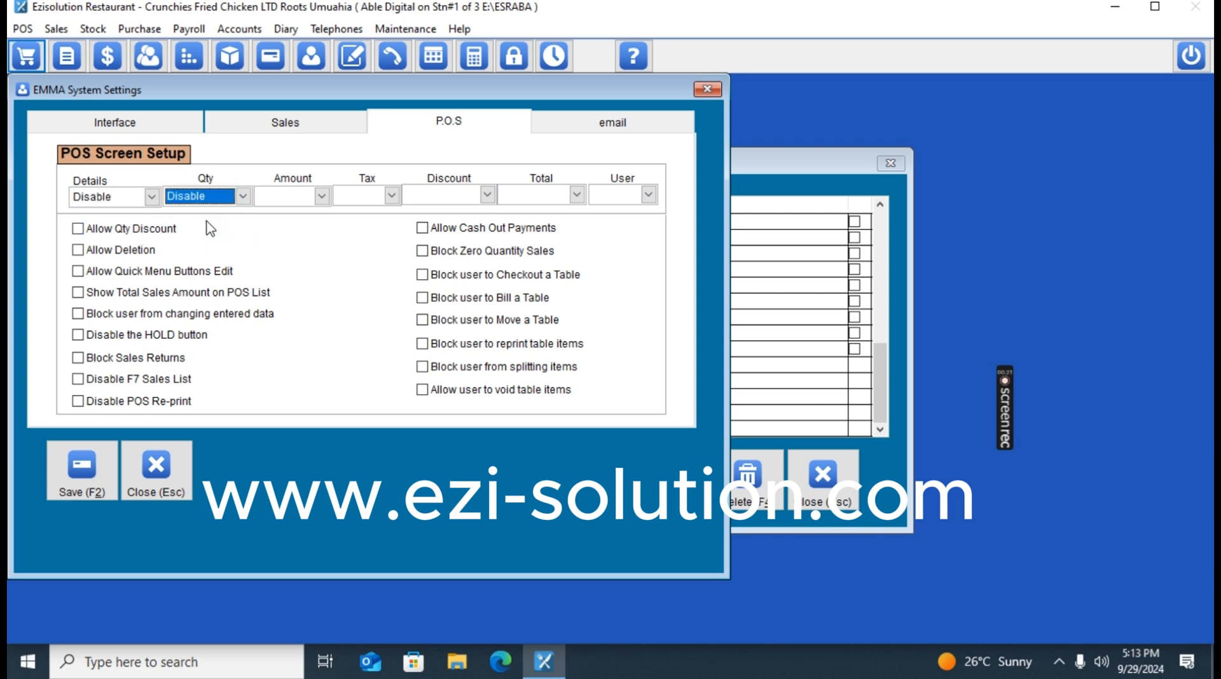
{"action": "left_click", "coordinate": [321, 197]}
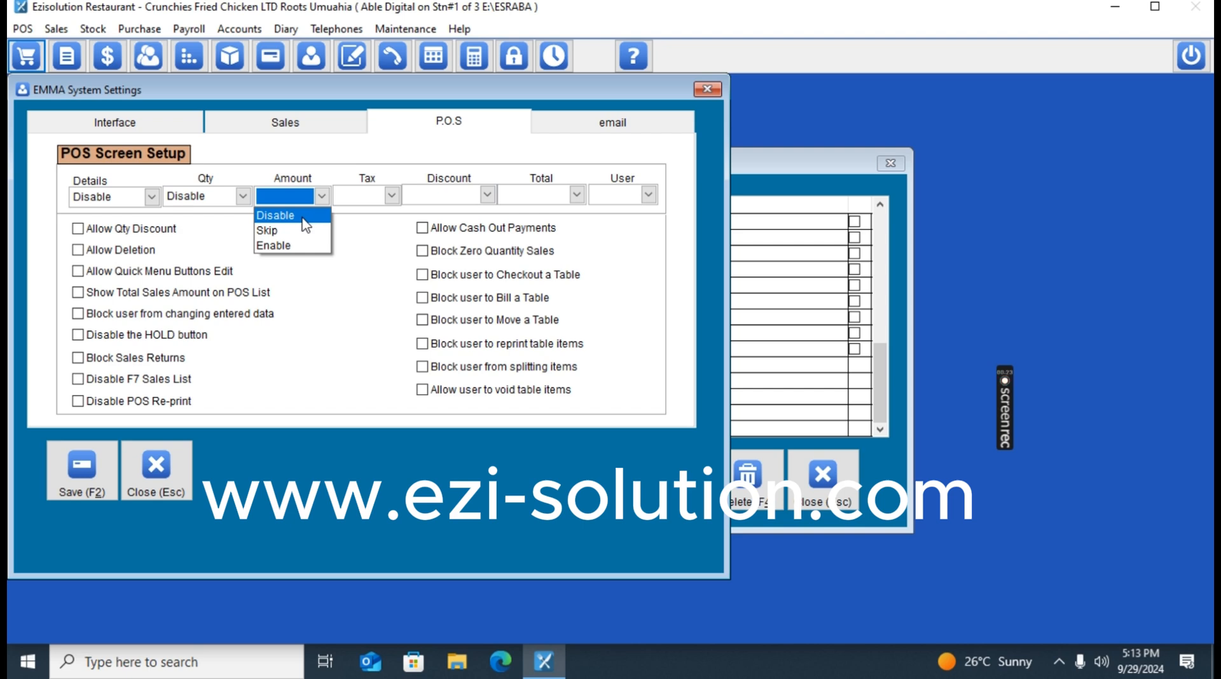
{"action": "left_click", "coordinate": [304, 217]}
Set the Tax and Discount columns to Hide and the Total and User columns to Disable.
{"action": "left_click", "coordinate": [390, 196]}
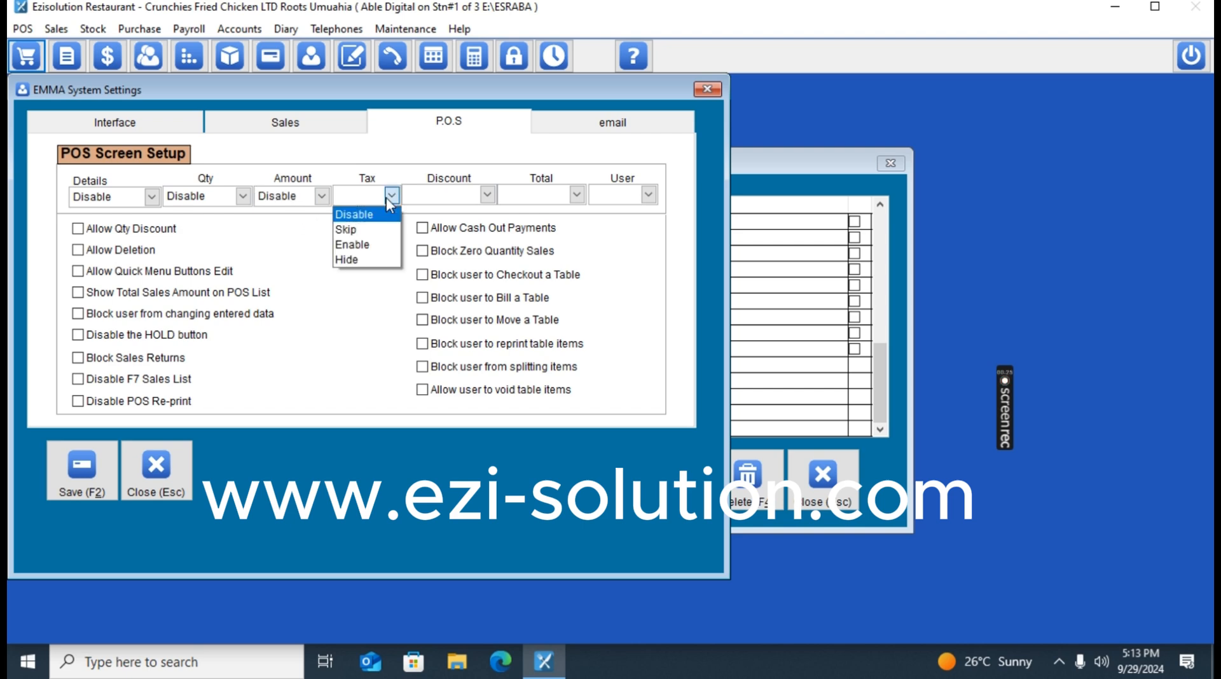
{"action": "left_click", "coordinate": [349, 260]}
{"action": "left_click", "coordinate": [472, 198]}
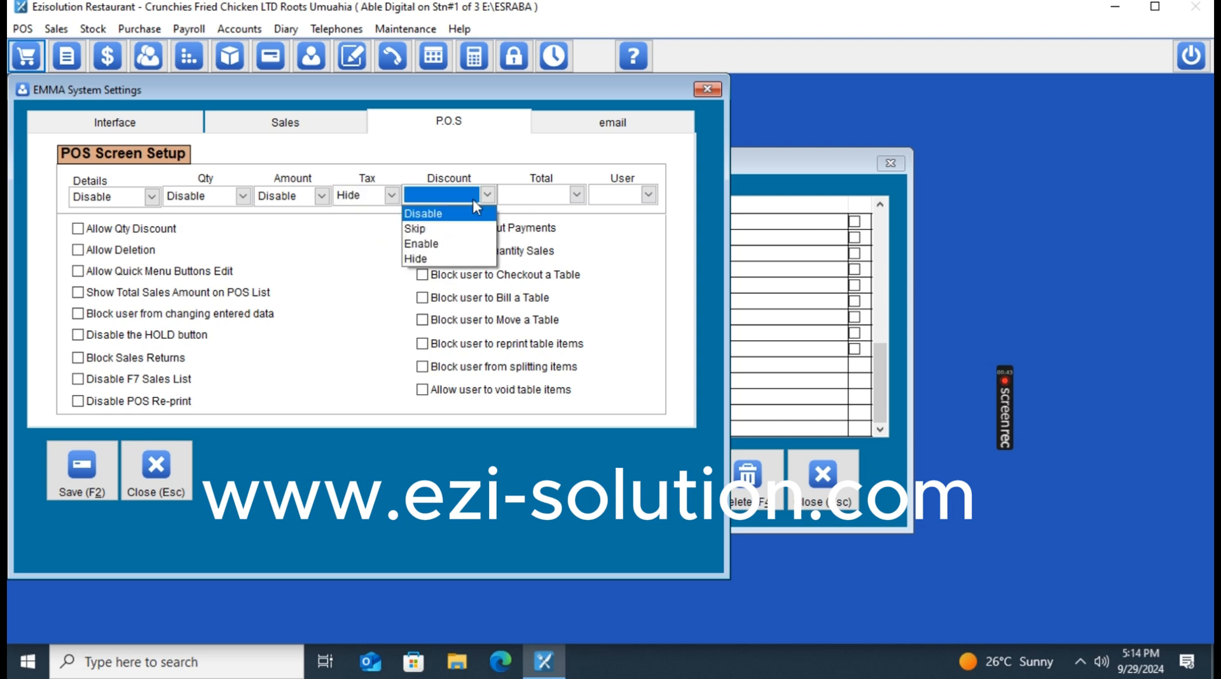
{"action": "left_click", "coordinate": [430, 217]}
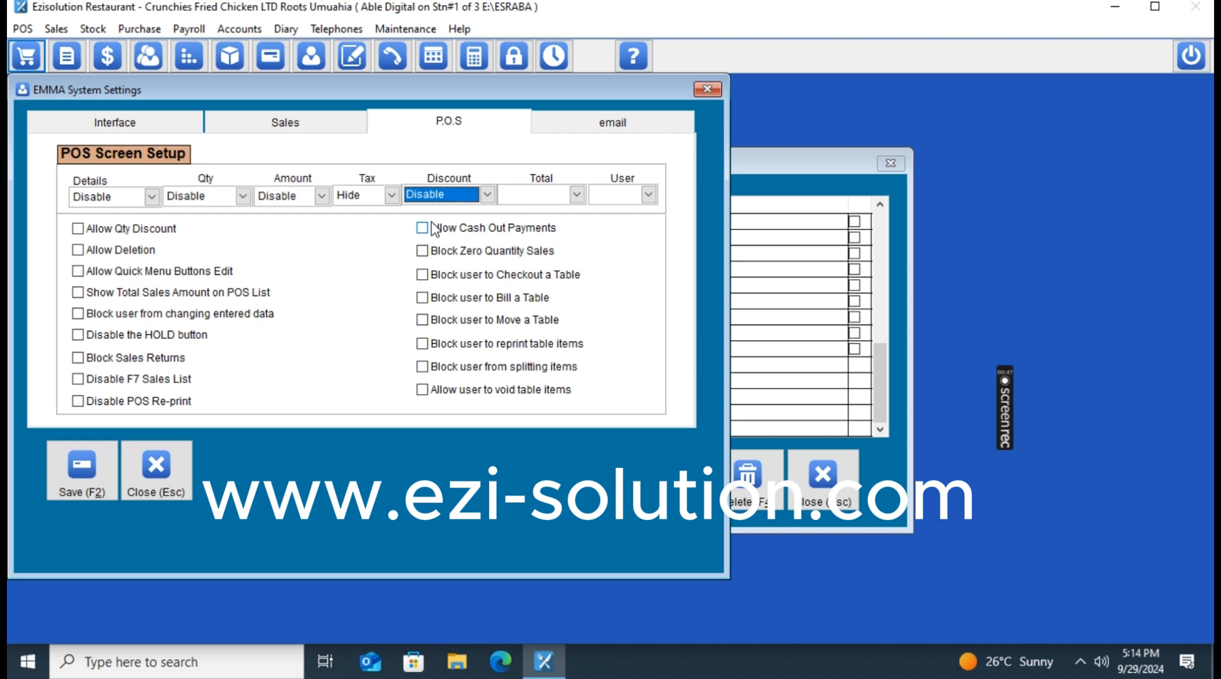
{"action": "left_click", "coordinate": [487, 195]}
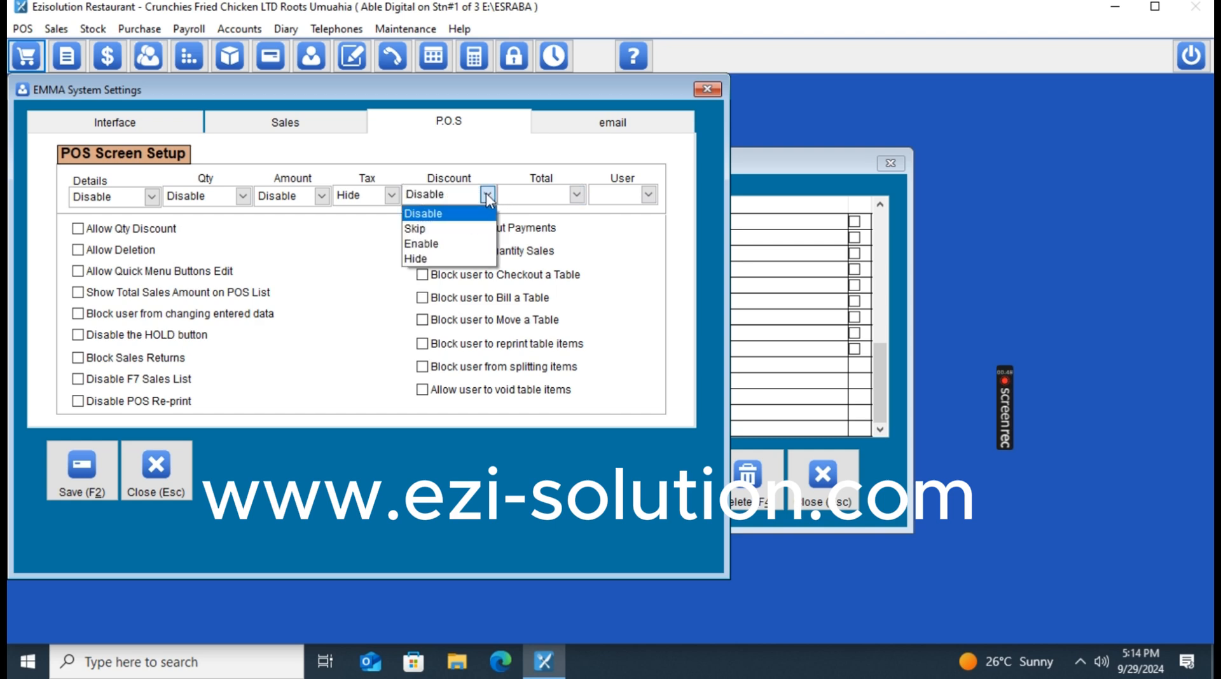
{"action": "left_click", "coordinate": [439, 255]}
{"action": "left_click", "coordinate": [566, 195]}
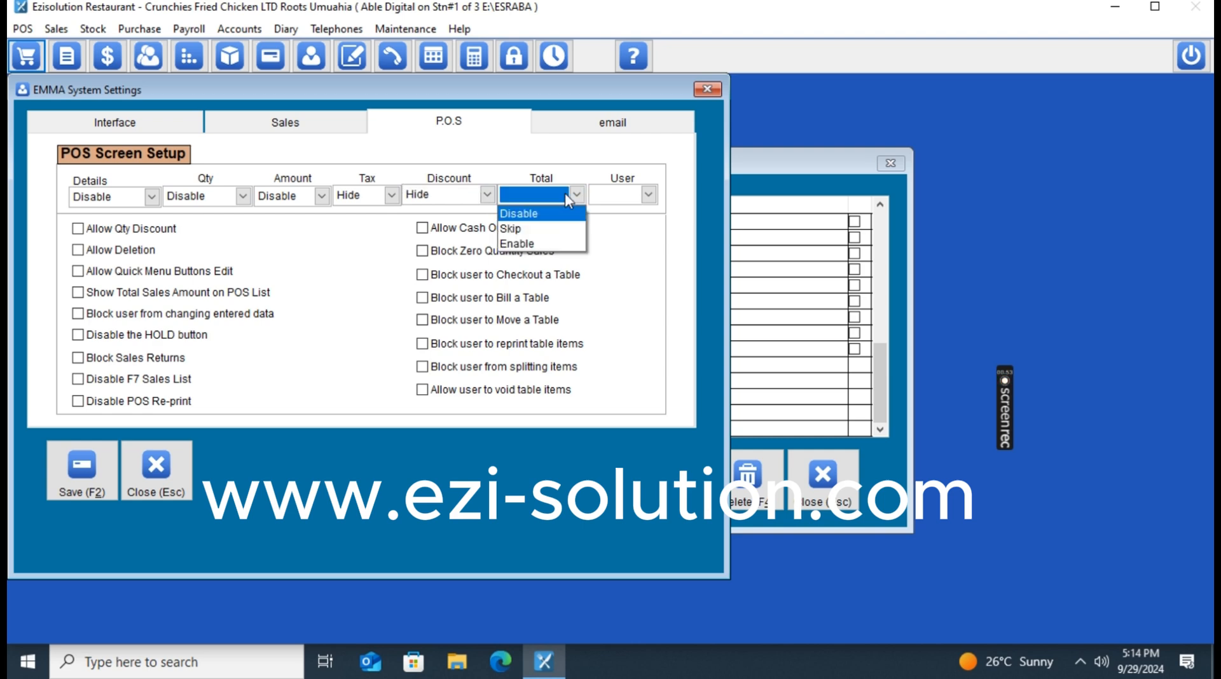
{"action": "left_click", "coordinate": [545, 215]}
{"action": "left_click", "coordinate": [638, 197]}
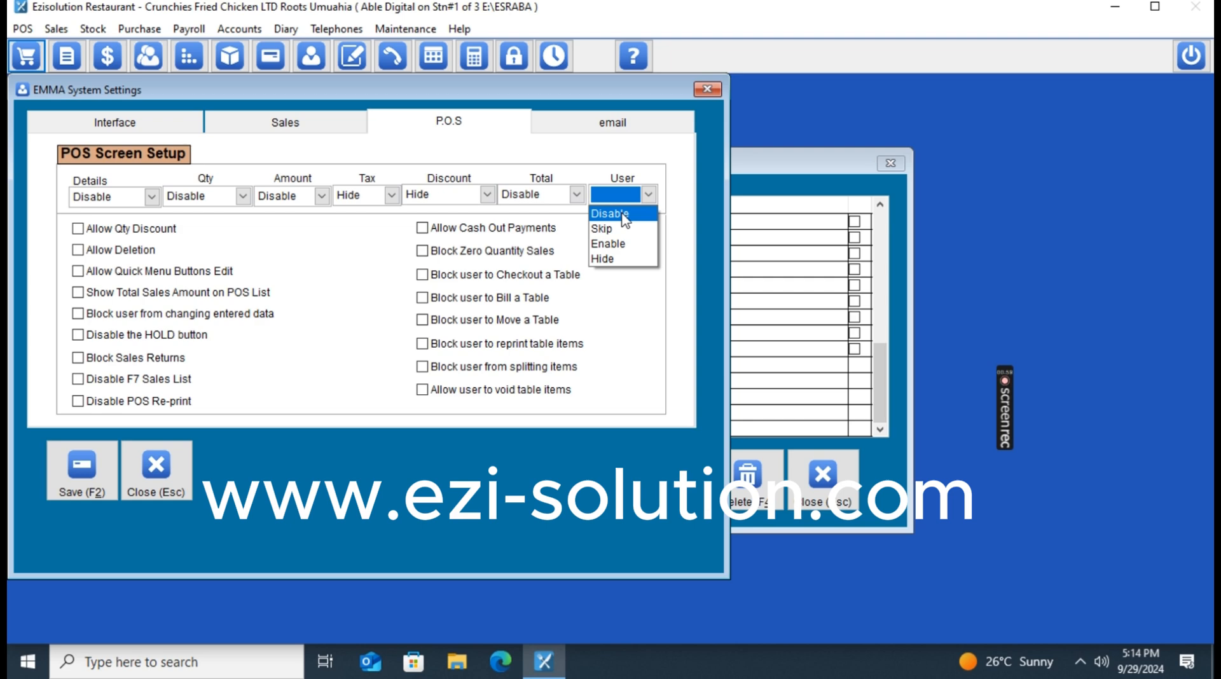
{"action": "left_click", "coordinate": [625, 219]}
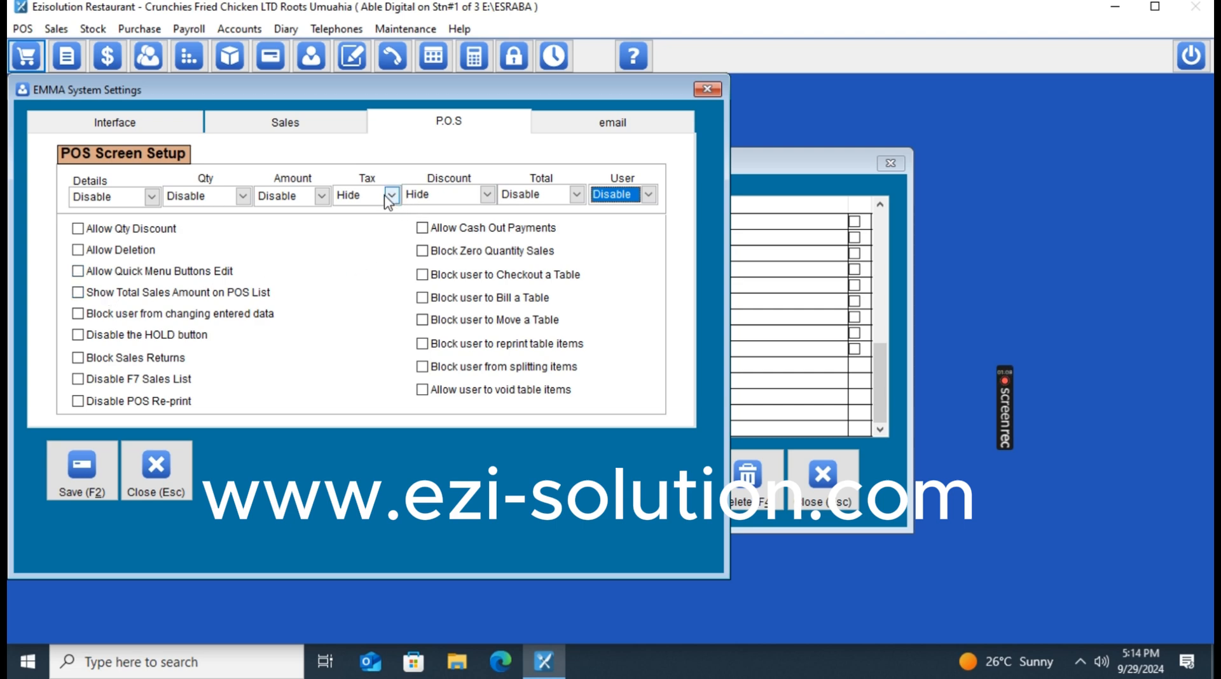
Tick 'Block user to Checkout a Table' in the P.O.S settings.
{"action": "left_click", "coordinate": [427, 233]}
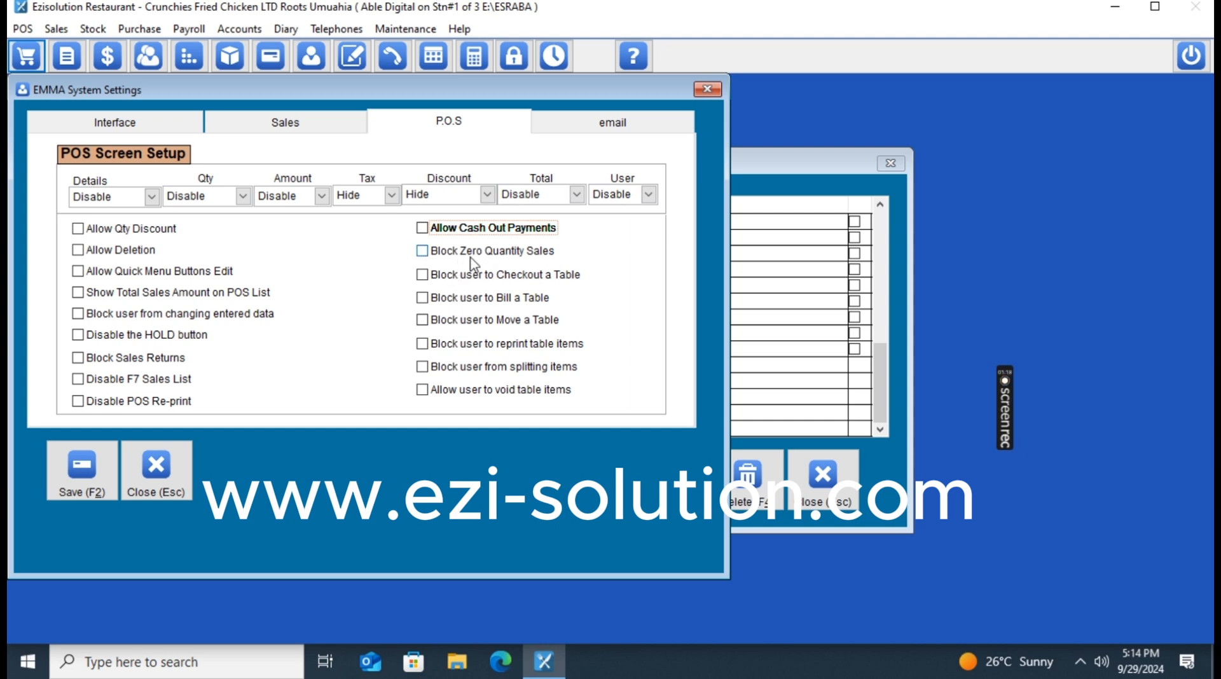
{"action": "left_click", "coordinate": [430, 283]}
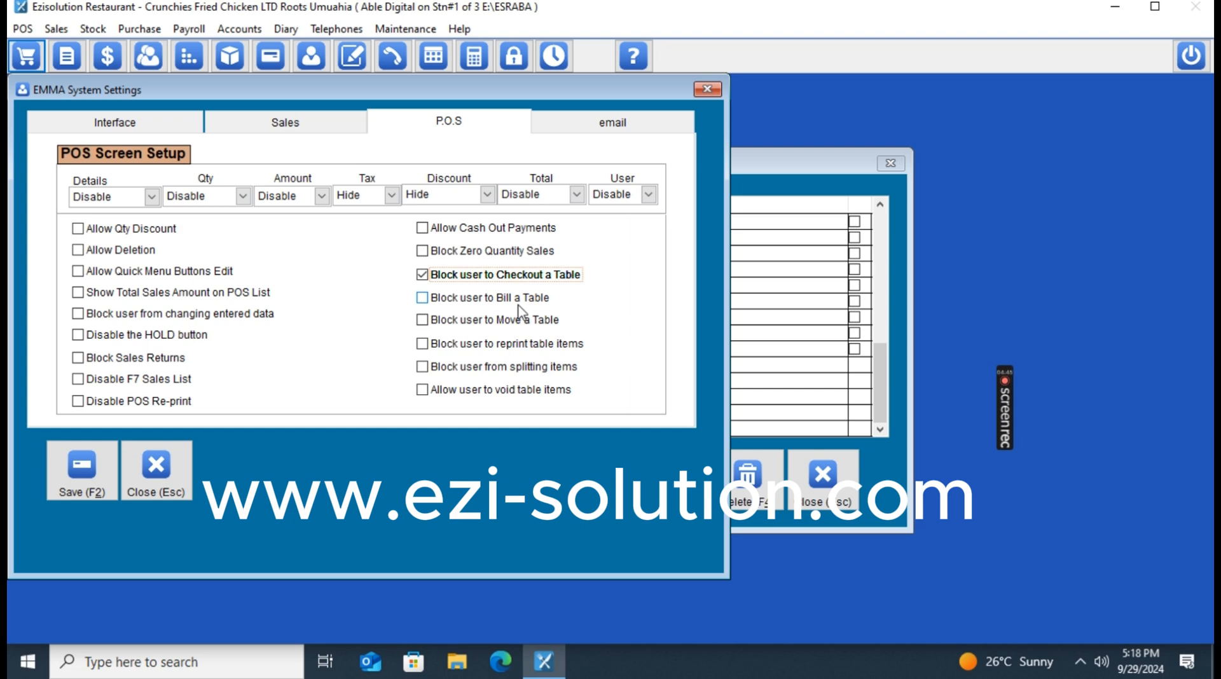
Tick the P.O.S restrictions blocking users from moving a table, reprinting table items and splitting items.
{"action": "left_click", "coordinate": [498, 323]}
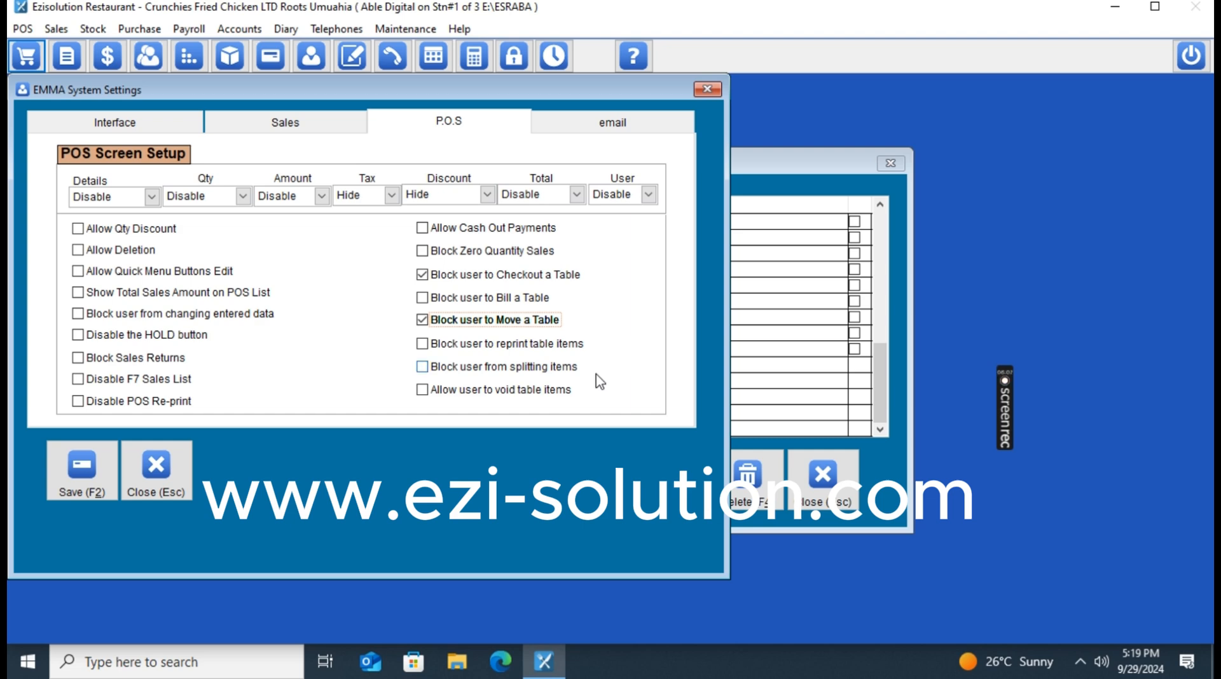
{"action": "left_click", "coordinate": [469, 352]}
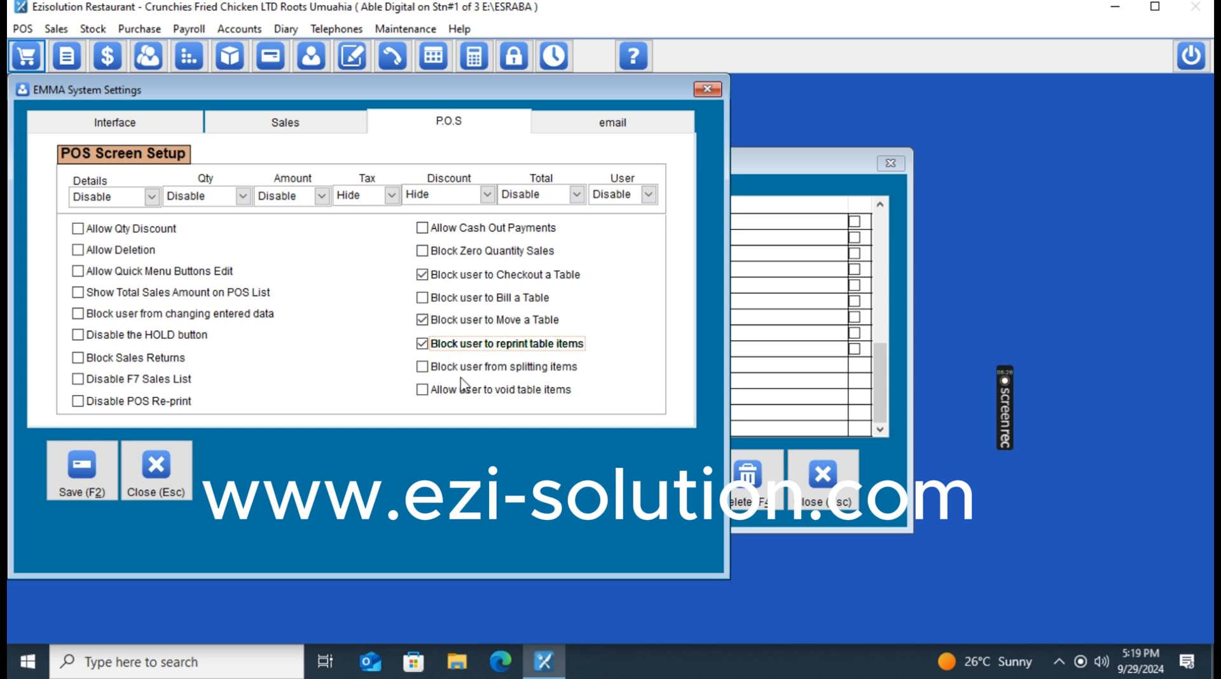
{"action": "left_click", "coordinate": [442, 372]}
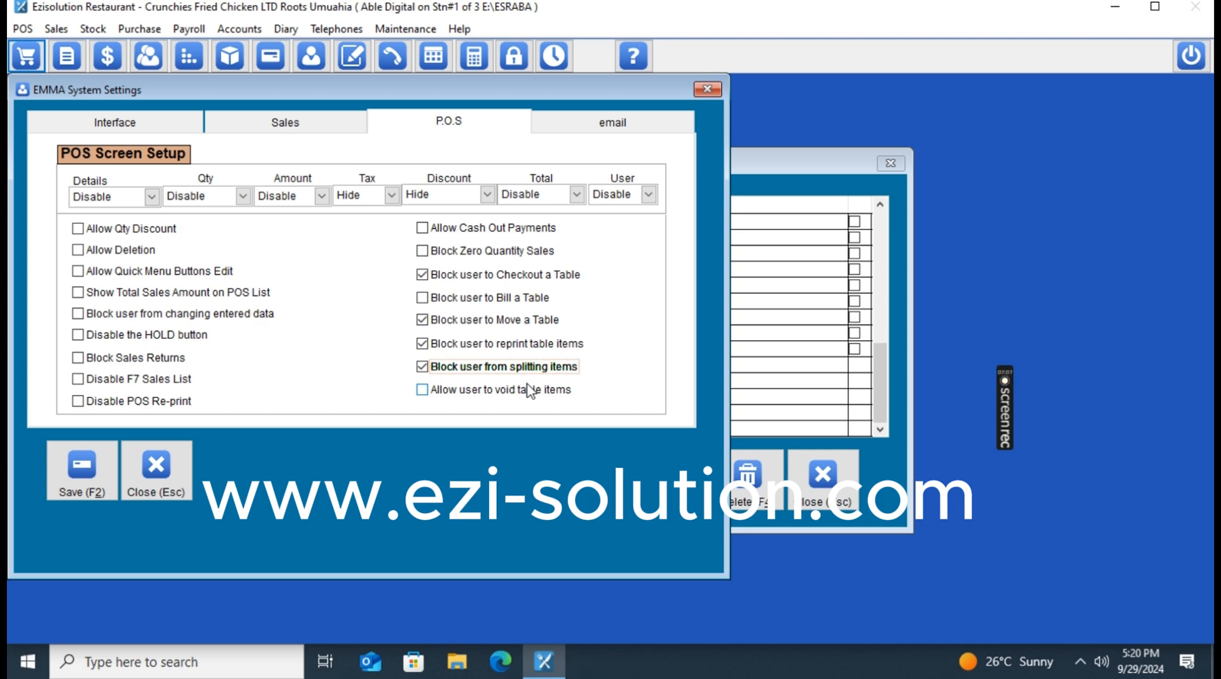
Tick Disable POS Re-print, Disable F7 Sales List, Block Sales Returns, Disable HOLD and Block changing entered data.
{"action": "left_click", "coordinate": [112, 400]}
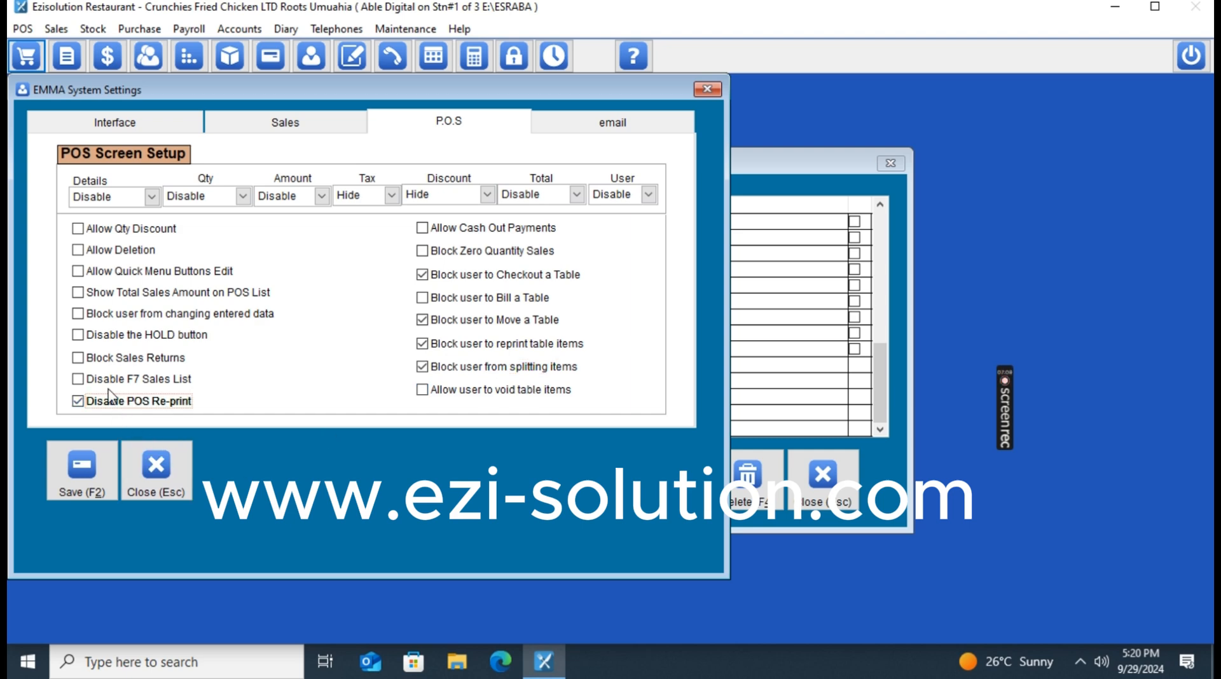
{"action": "left_click", "coordinate": [107, 381]}
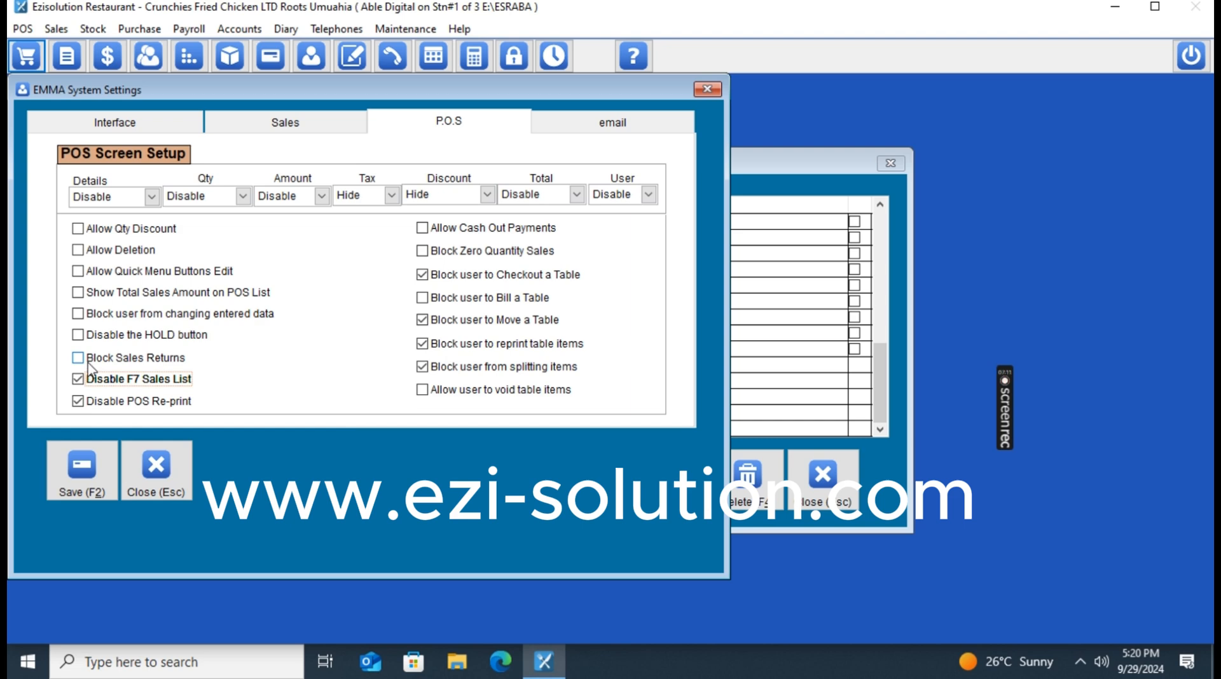
{"action": "left_click", "coordinate": [89, 361]}
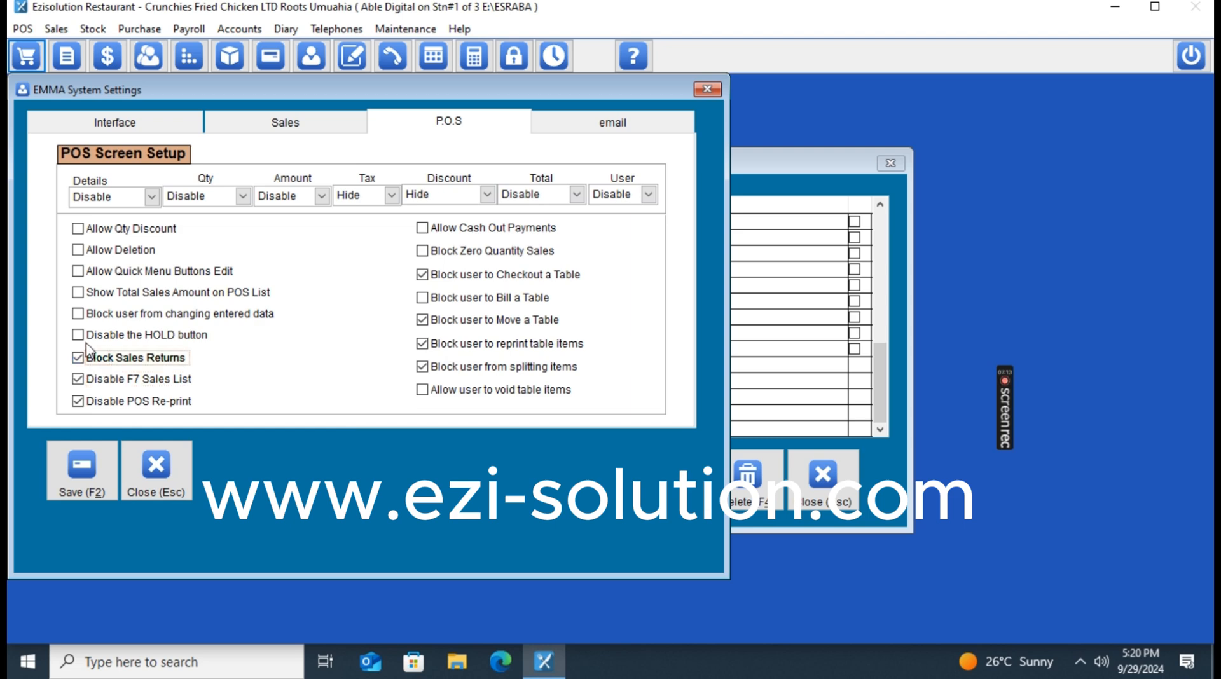
{"action": "left_click", "coordinate": [81, 335]}
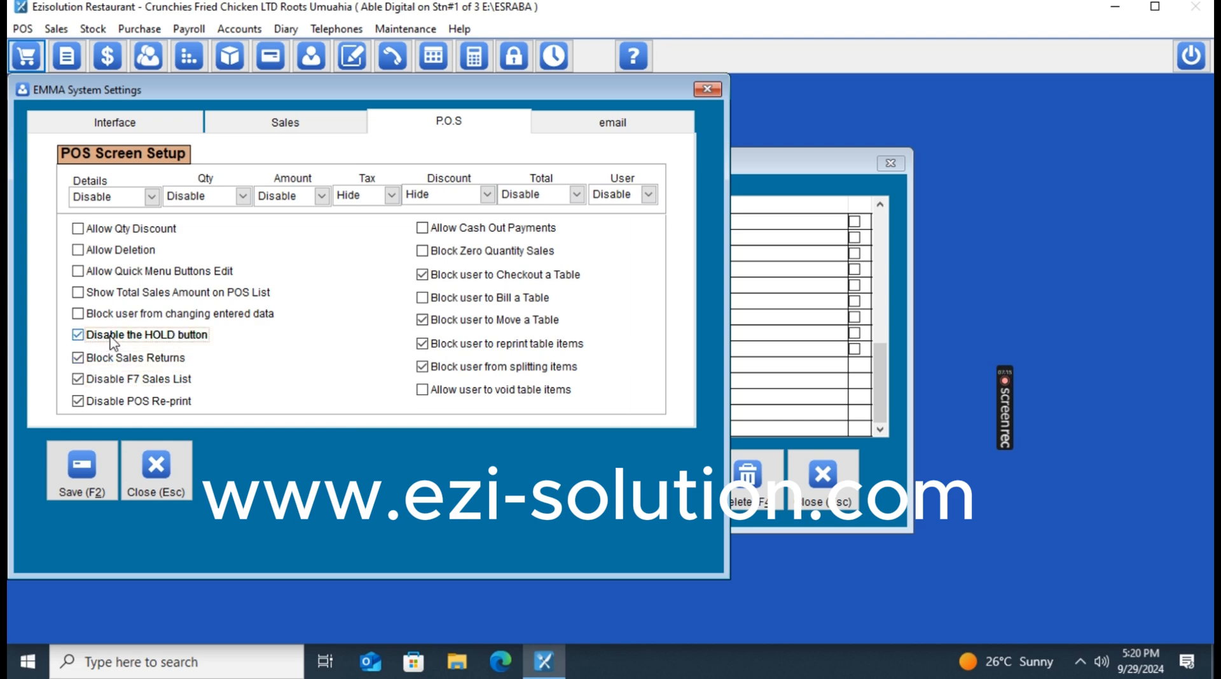
{"action": "left_click", "coordinate": [79, 314]}
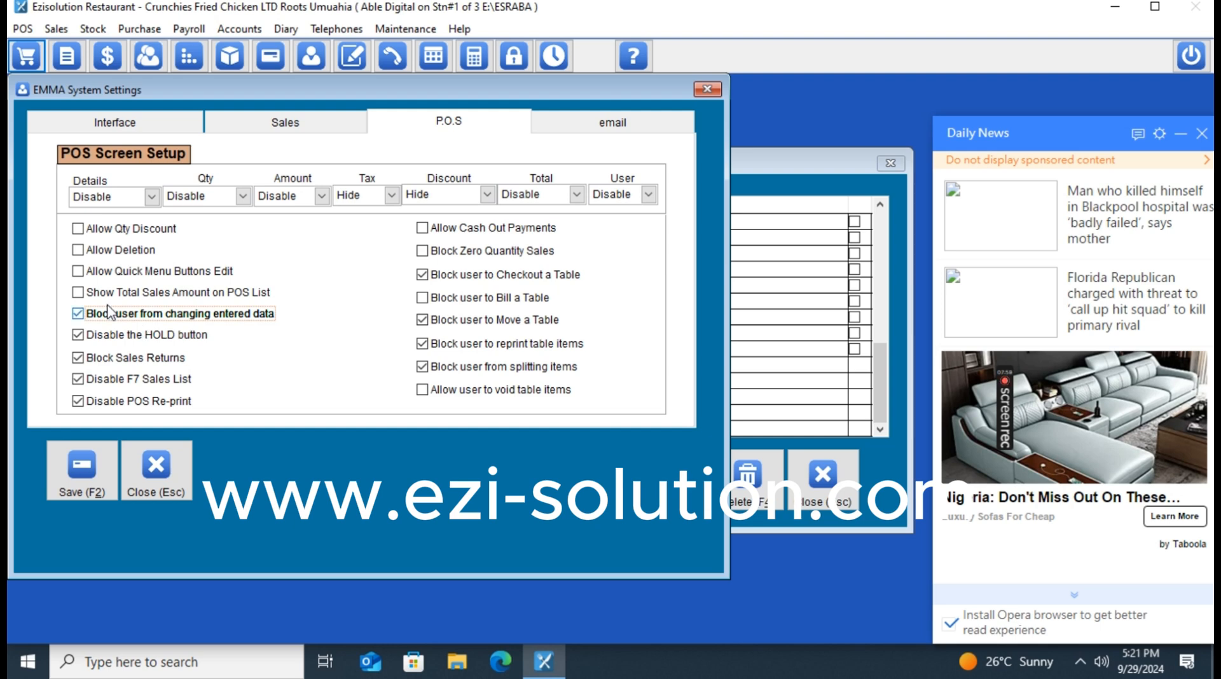
Review the Sales and Interface settings, then save the POS settings with F2.
{"action": "left_click", "coordinate": [245, 121]}
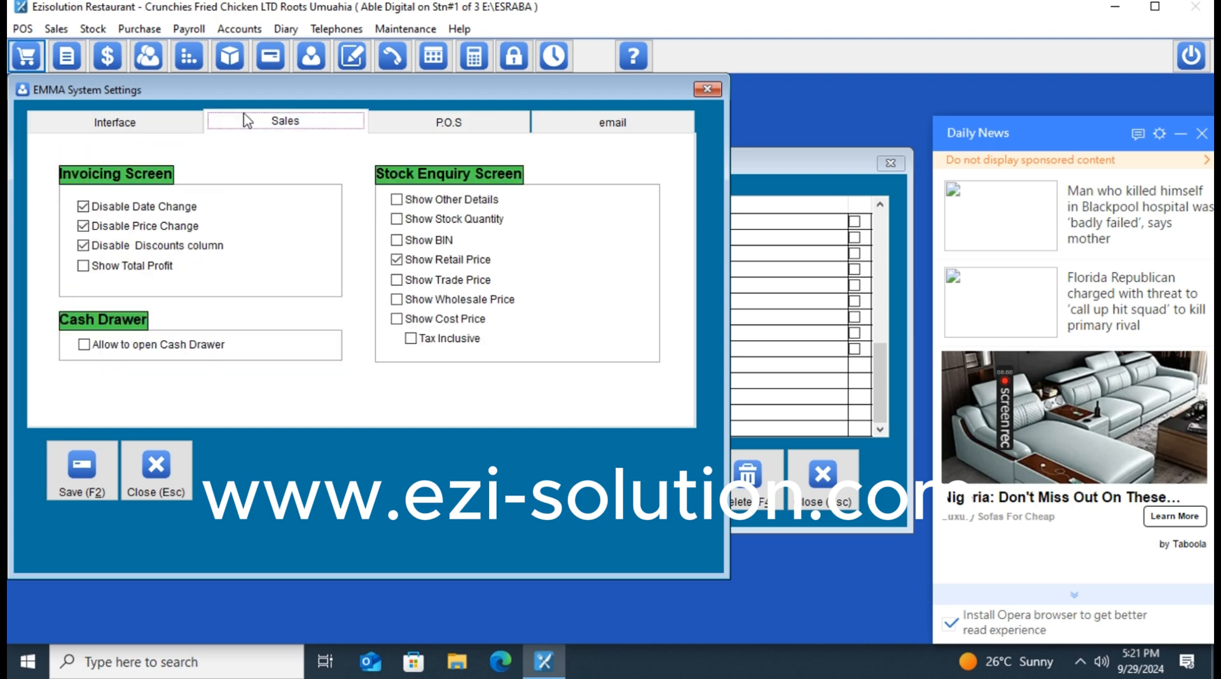
{"action": "left_click", "coordinate": [125, 126]}
{"action": "left_click", "coordinate": [338, 124]}
{"action": "left_click", "coordinate": [421, 127]}
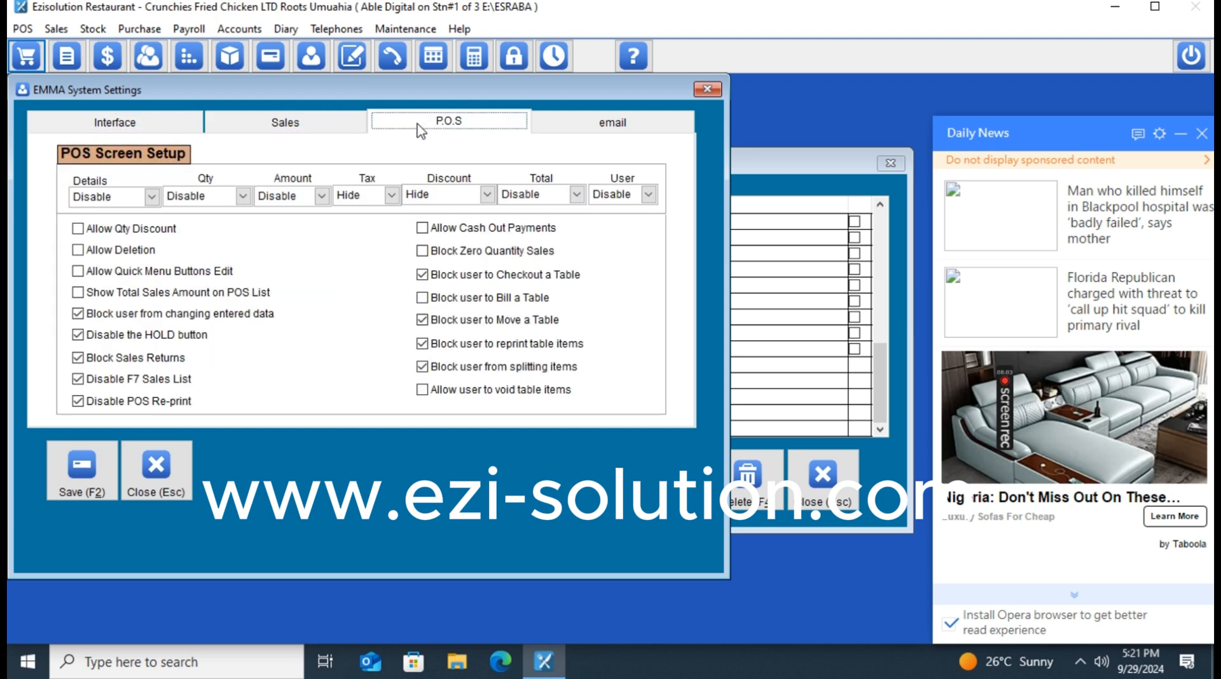
{"action": "left_click", "coordinate": [85, 476]}
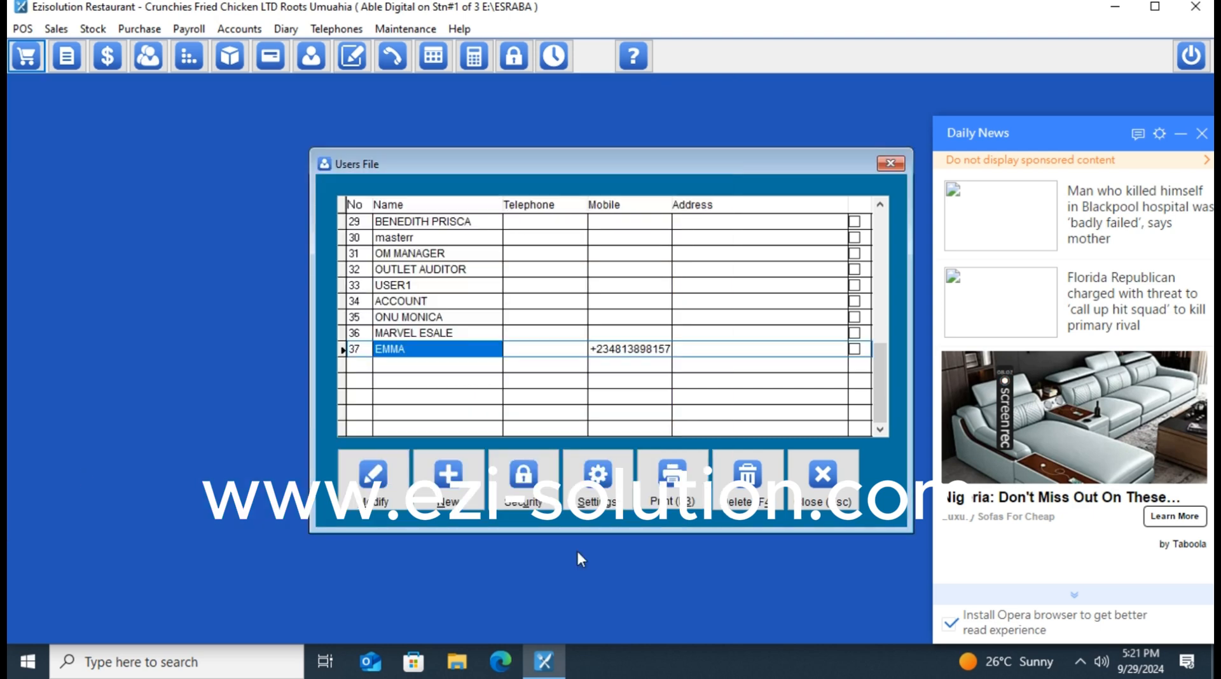
Close the Users File window and news panel, then lock and log in with the new user's password.
{"action": "left_click", "coordinate": [823, 476]}
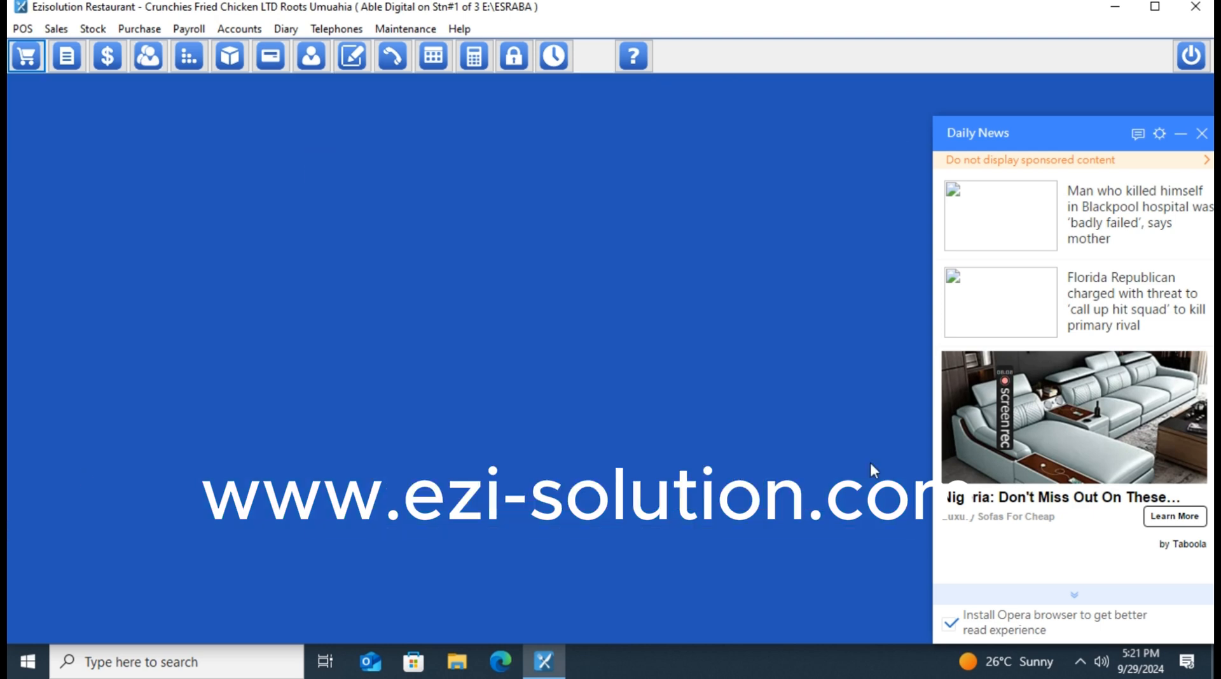
{"action": "left_click", "coordinate": [1202, 134]}
{"action": "left_click", "coordinate": [507, 57]}
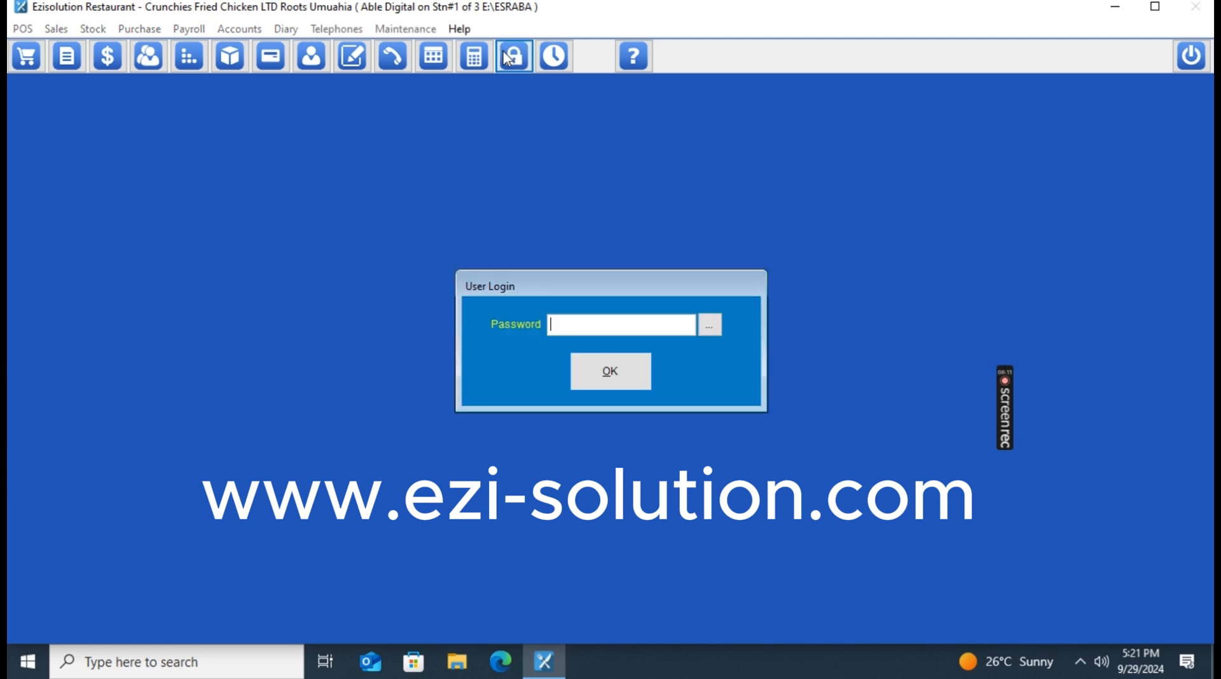
{"action": "type", "text": "**"}
{"action": "key", "text": "Return"}
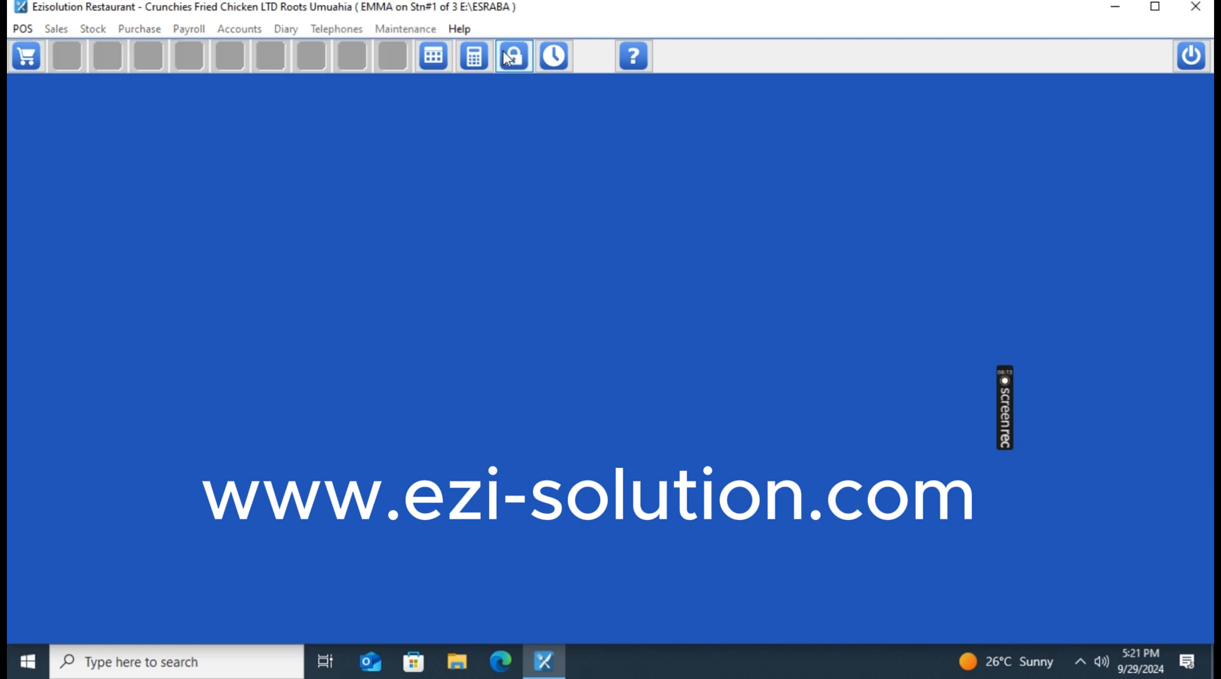
Start a new sale with goat meat, goat meat pepper soup, 5 gizzard and 10 more pepper soup.
{"action": "left_click", "coordinate": [26, 58]}
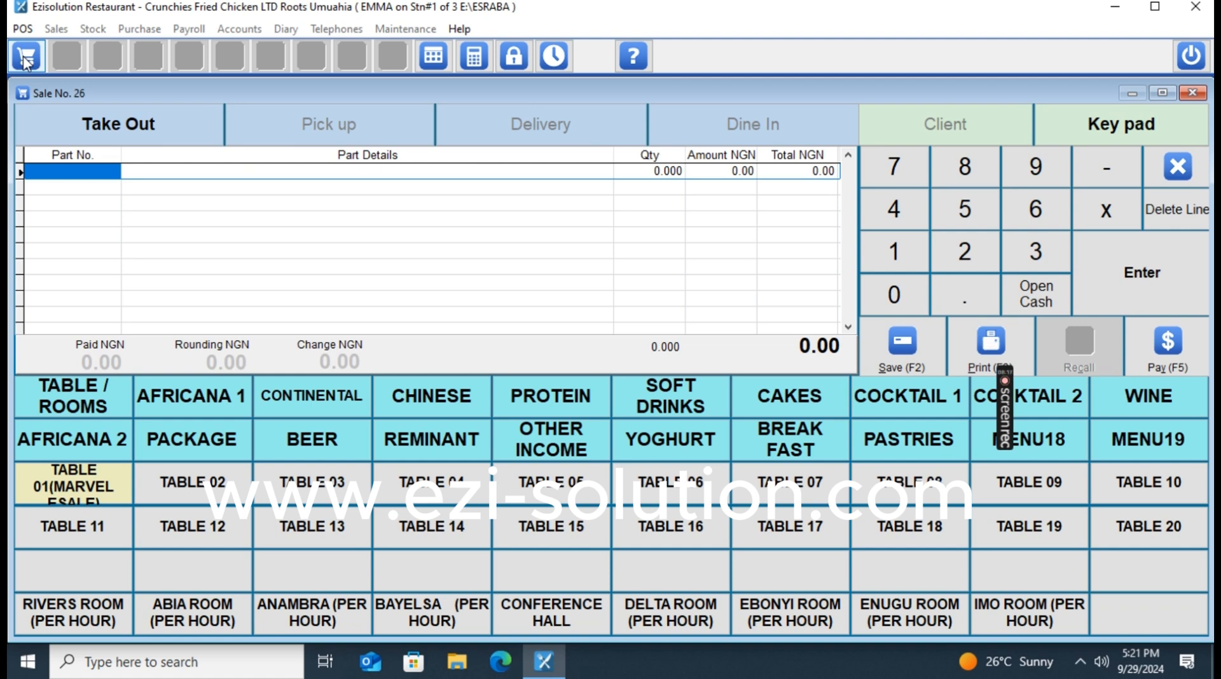
{"action": "left_click", "coordinate": [575, 394]}
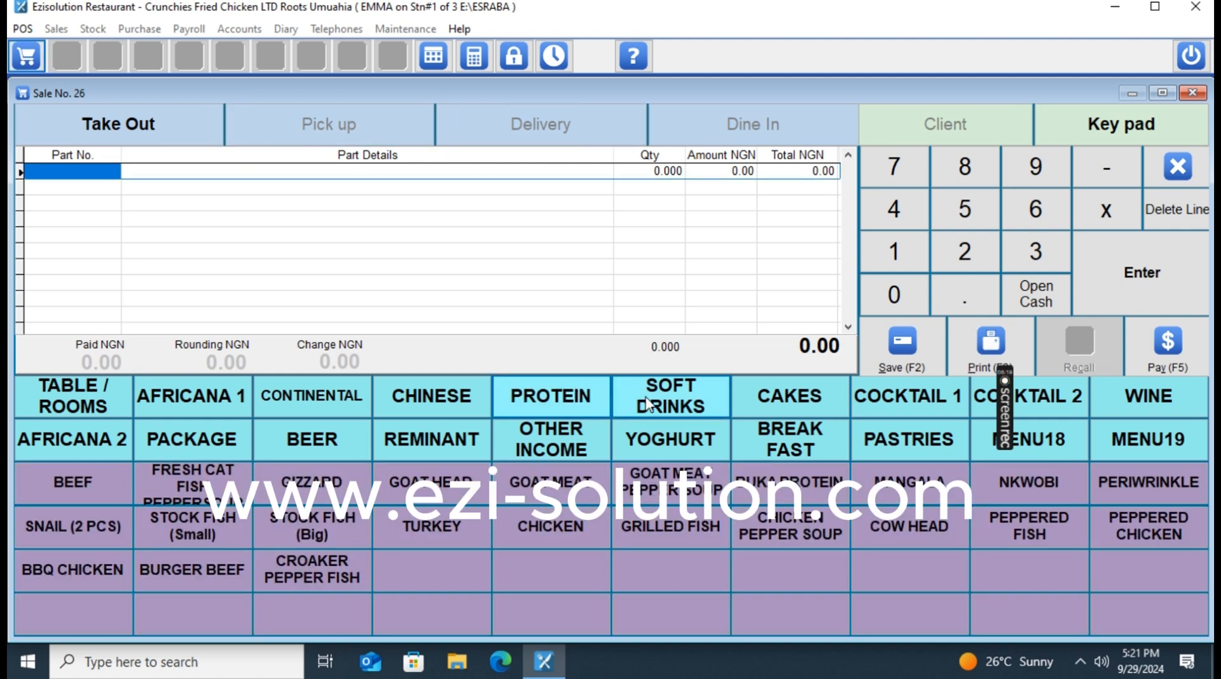
{"action": "left_click", "coordinate": [552, 491]}
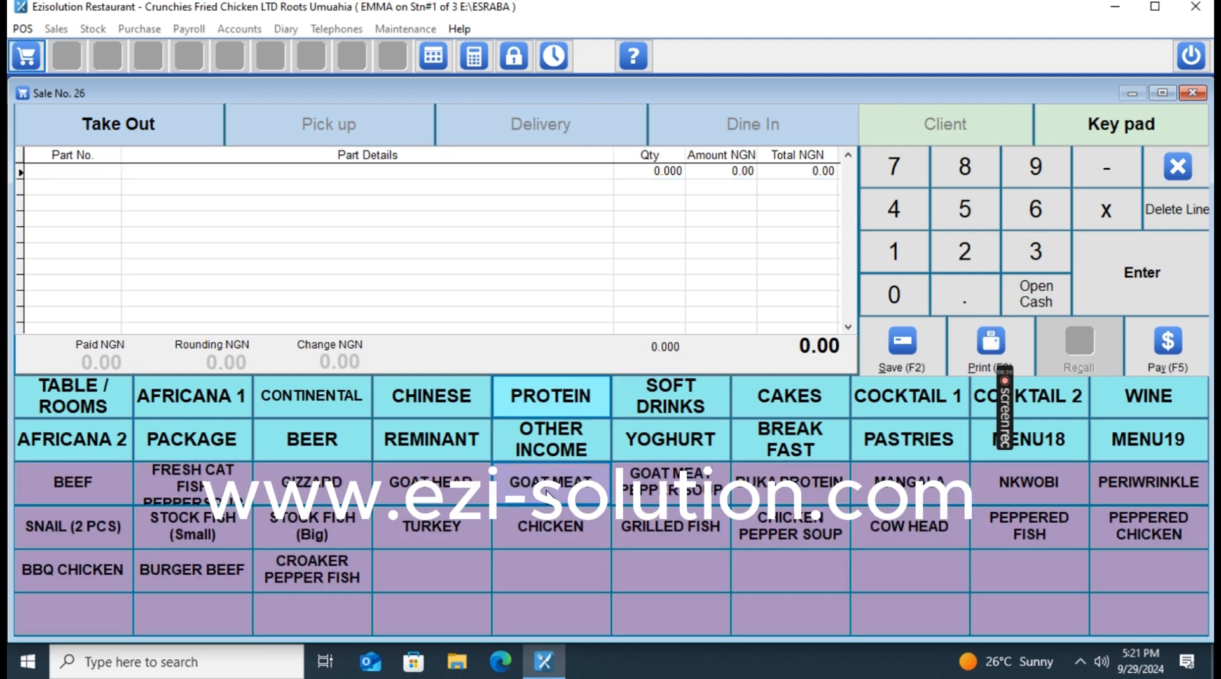
{"action": "left_click", "coordinate": [671, 482]}
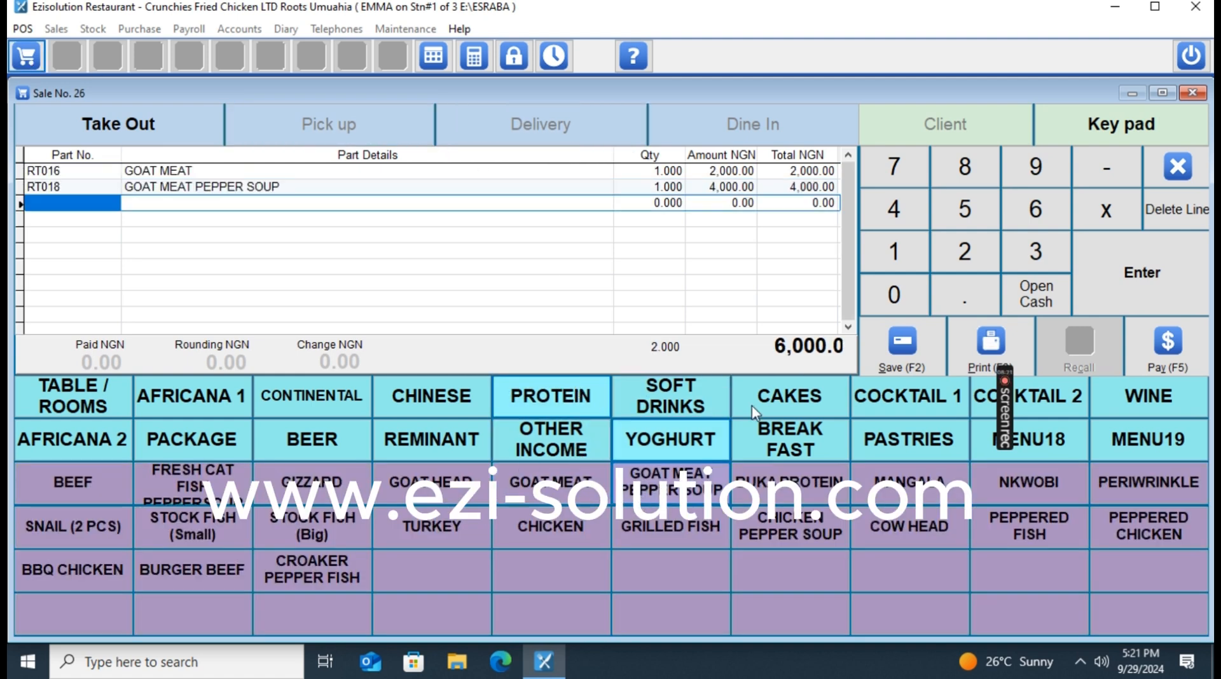
{"action": "left_click", "coordinate": [967, 212]}
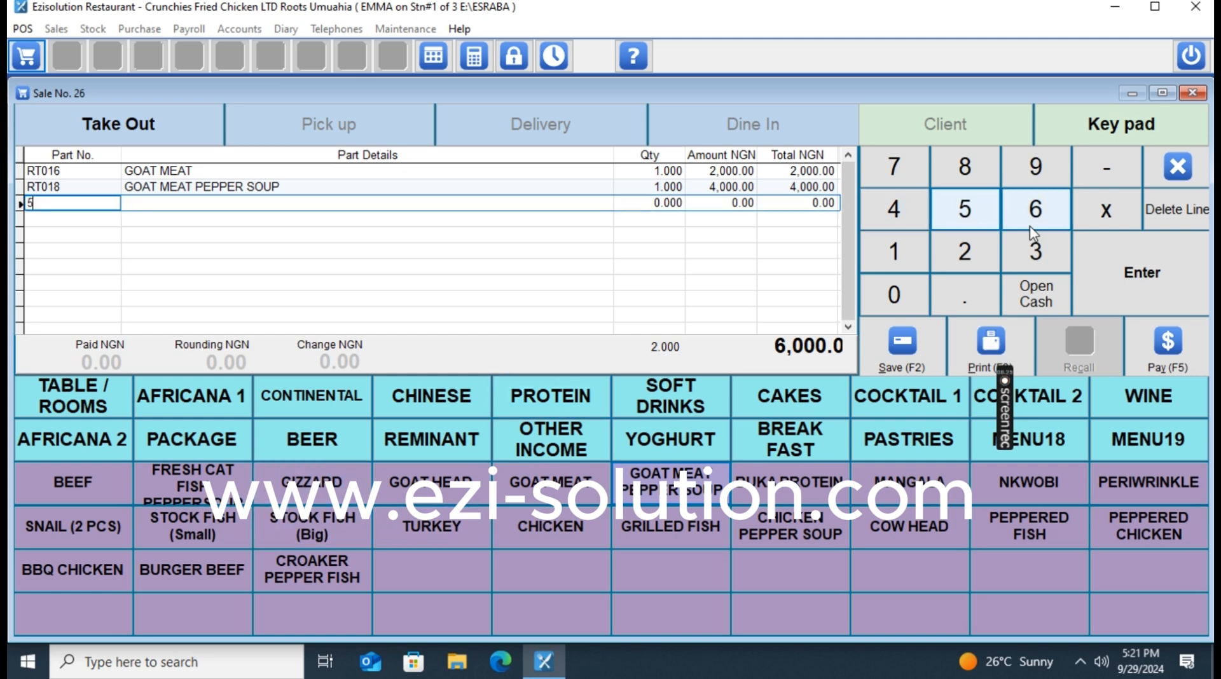
{"action": "left_click", "coordinate": [325, 488]}
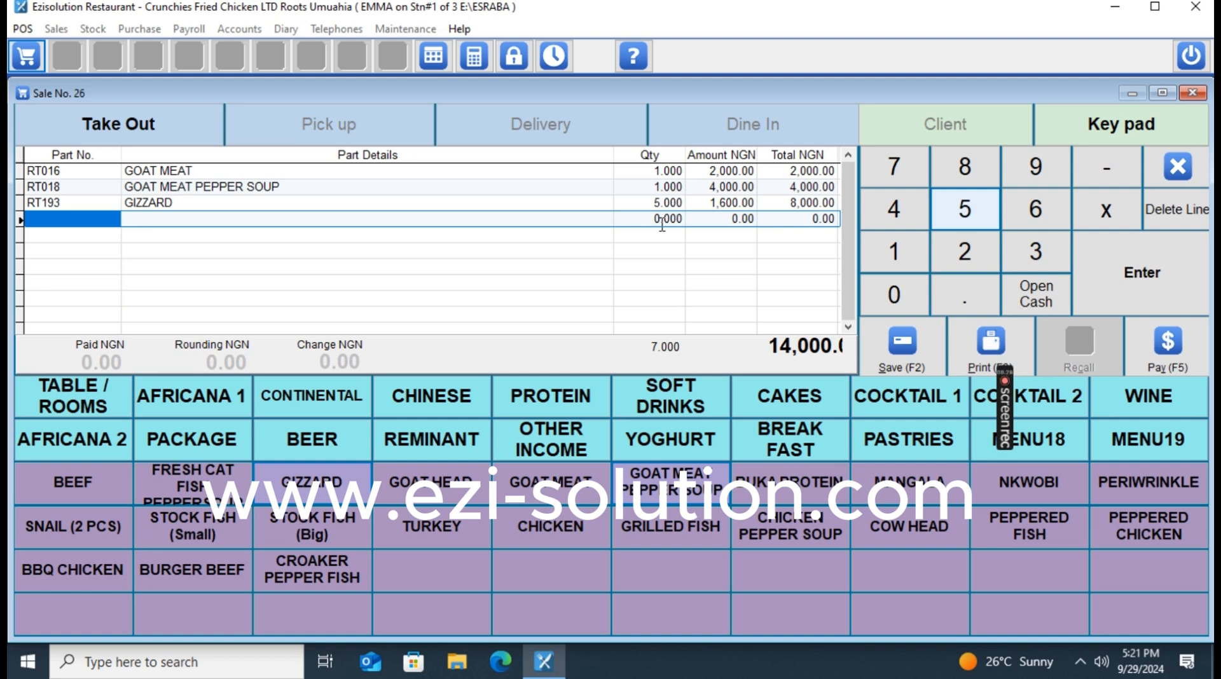
{"action": "left_click", "coordinate": [894, 251]}
{"action": "left_click", "coordinate": [898, 296]}
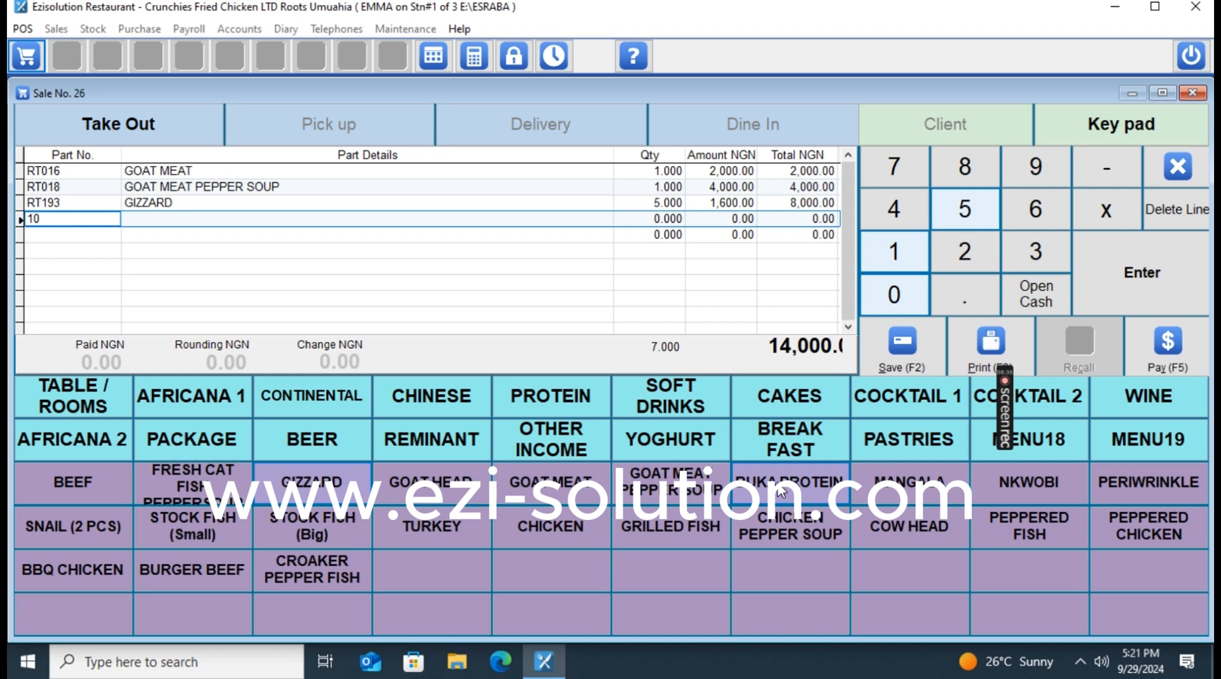
{"action": "left_click", "coordinate": [57, 234]}
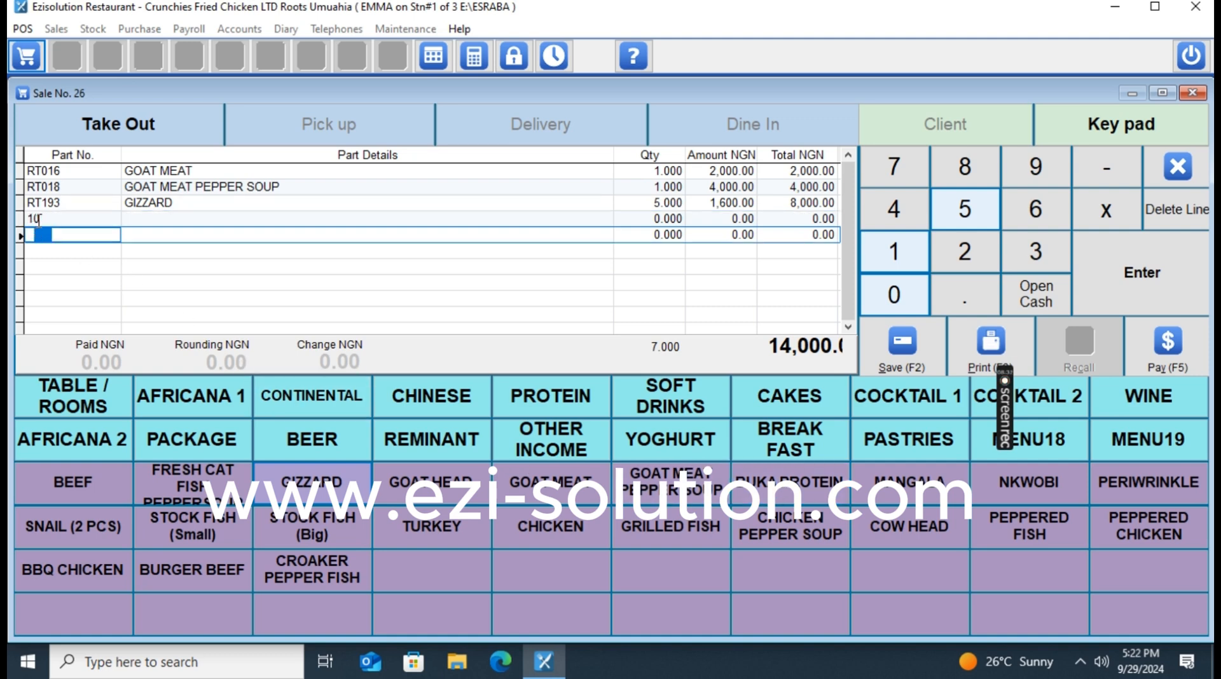
{"action": "left_click", "coordinate": [39, 219]}
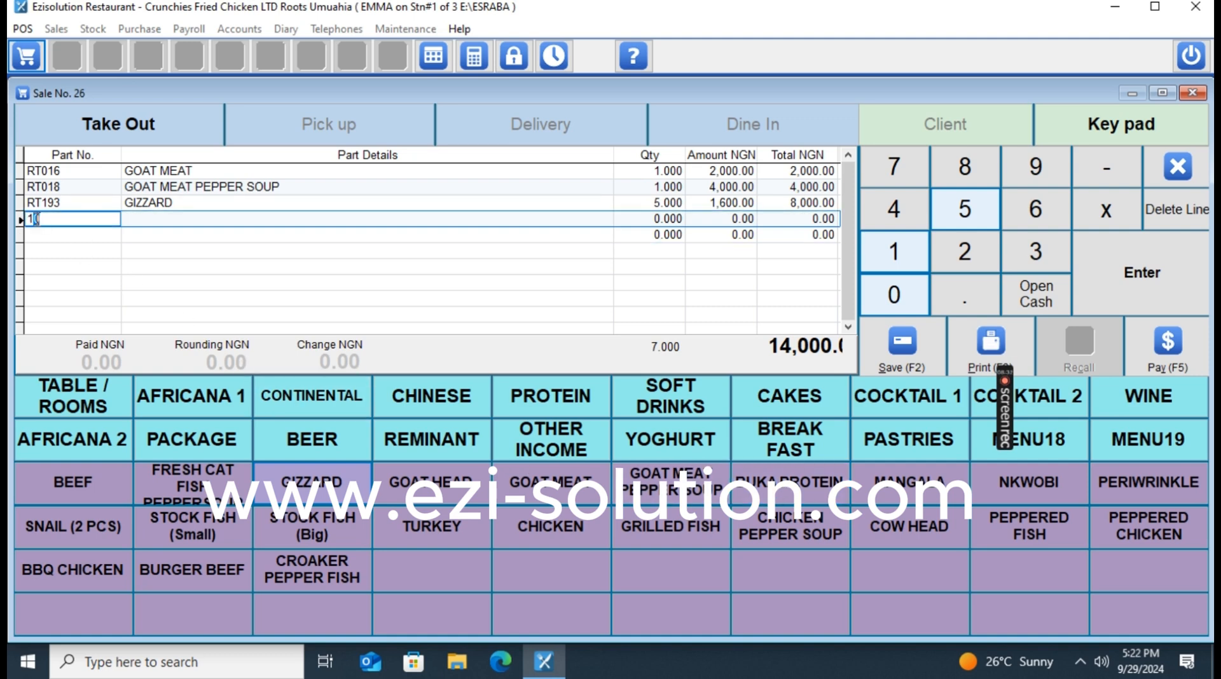
{"action": "left_click", "coordinate": [689, 499]}
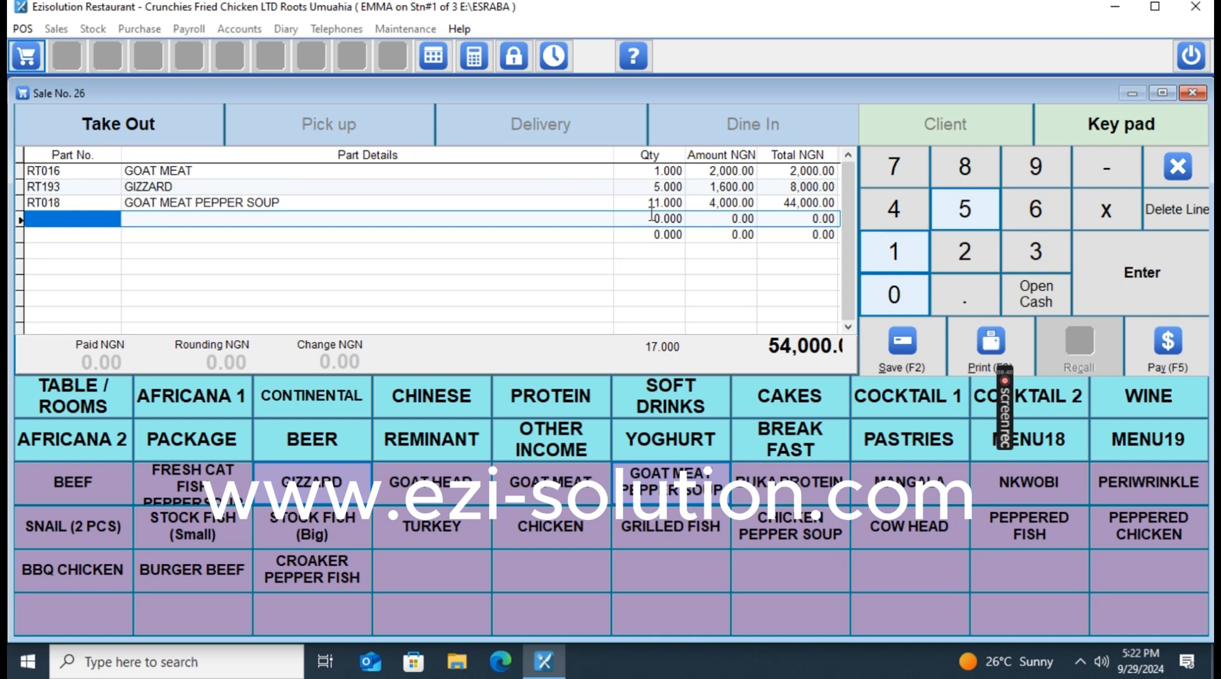
From Africana 1, attempt adding banga stew and deleting a line; both are refused.
{"action": "left_click", "coordinate": [192, 396]}
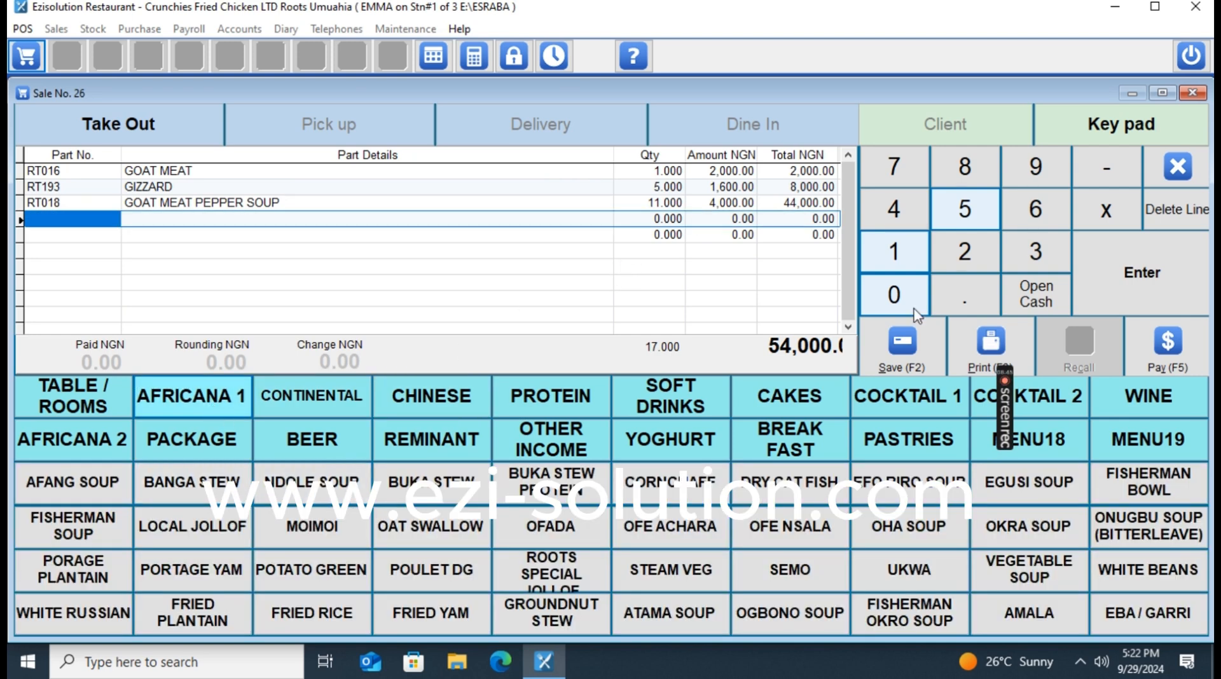
{"action": "left_click", "coordinate": [964, 209]}
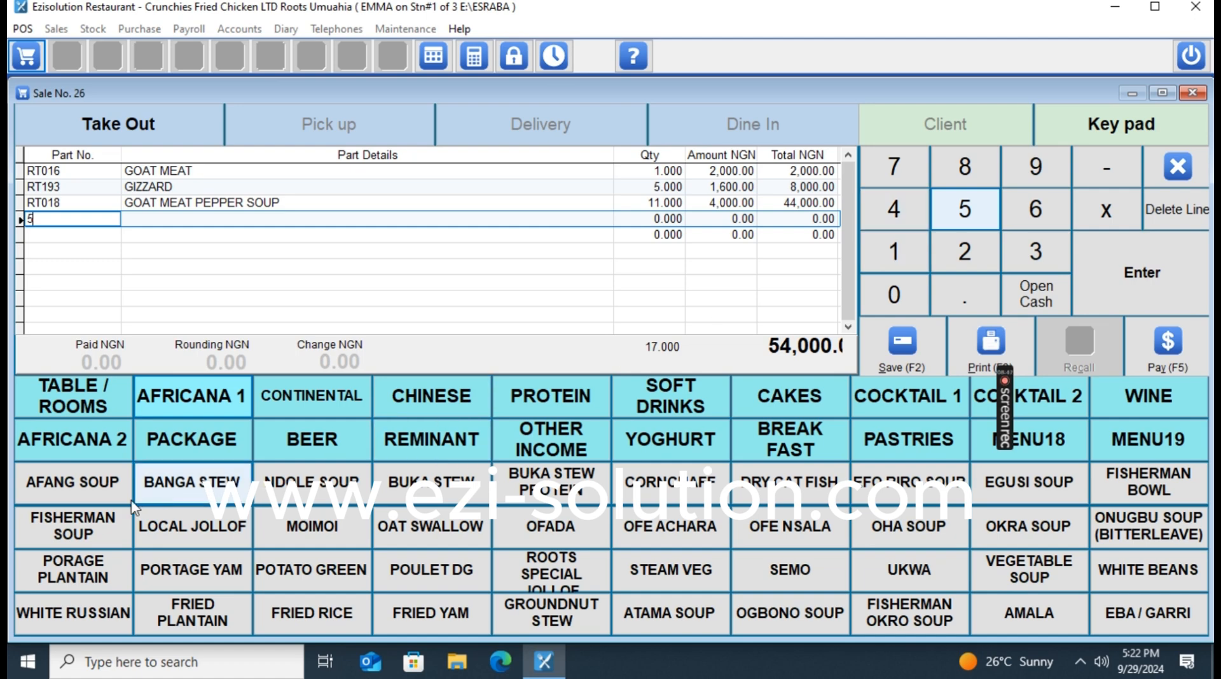
{"action": "left_click", "coordinate": [167, 488]}
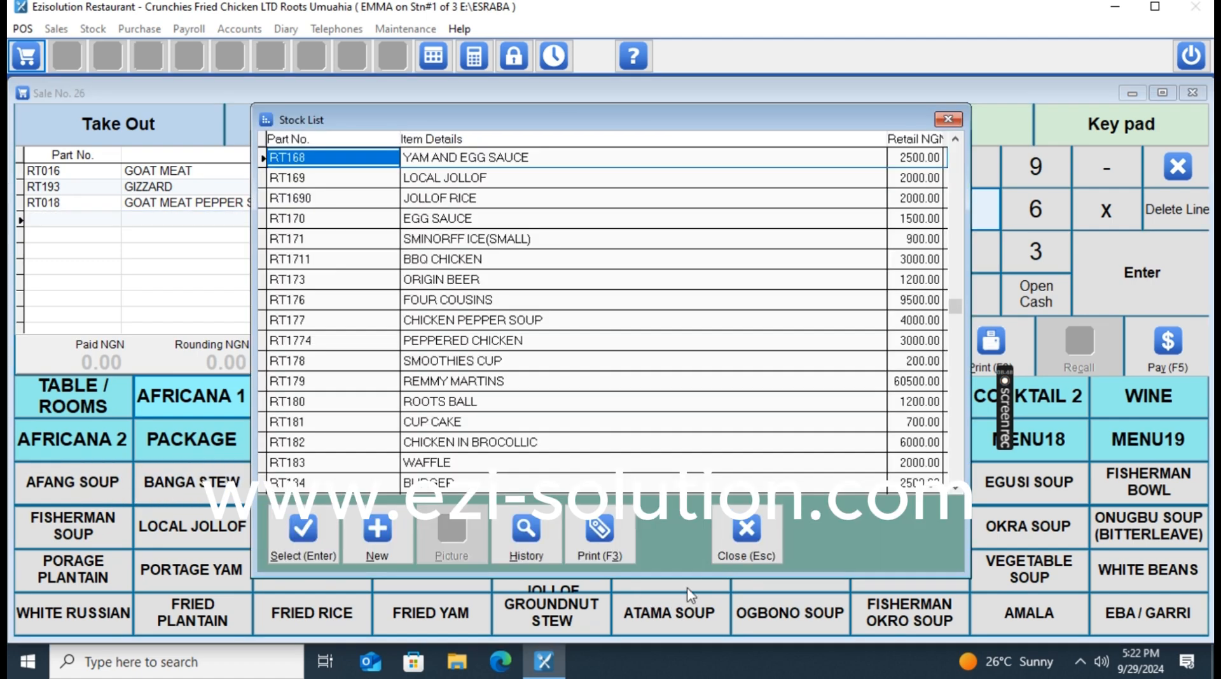
{"action": "left_click", "coordinate": [749, 541]}
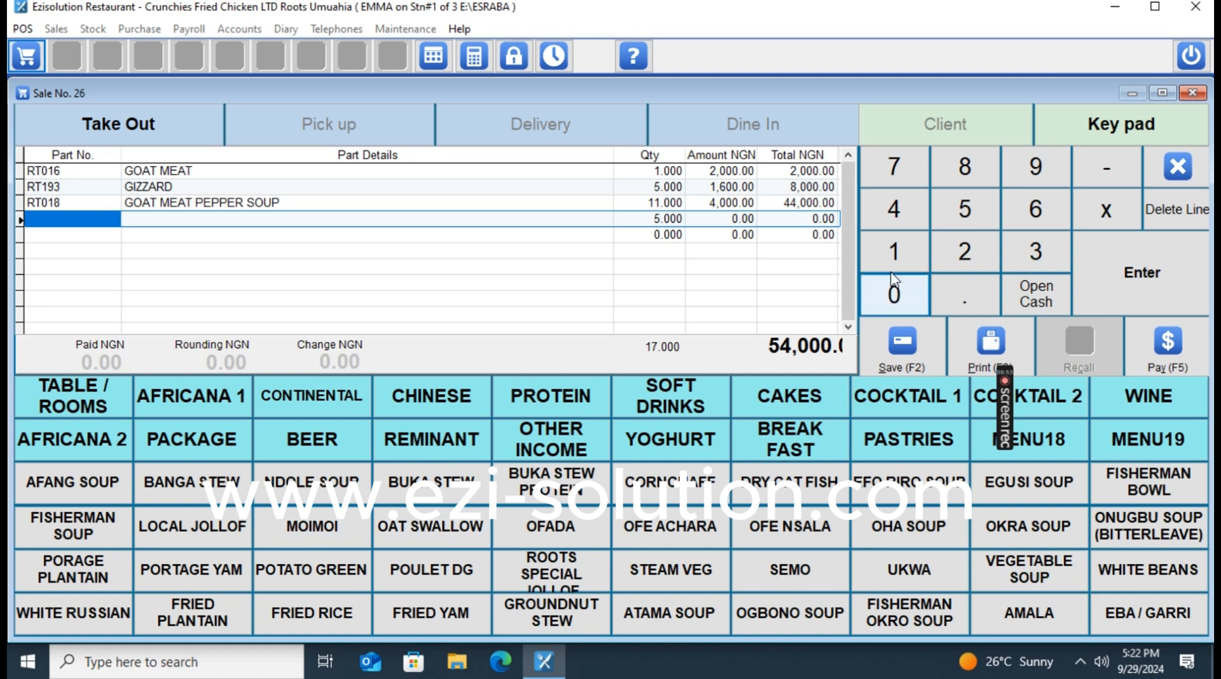
{"action": "double_click", "coordinate": [963, 210]}
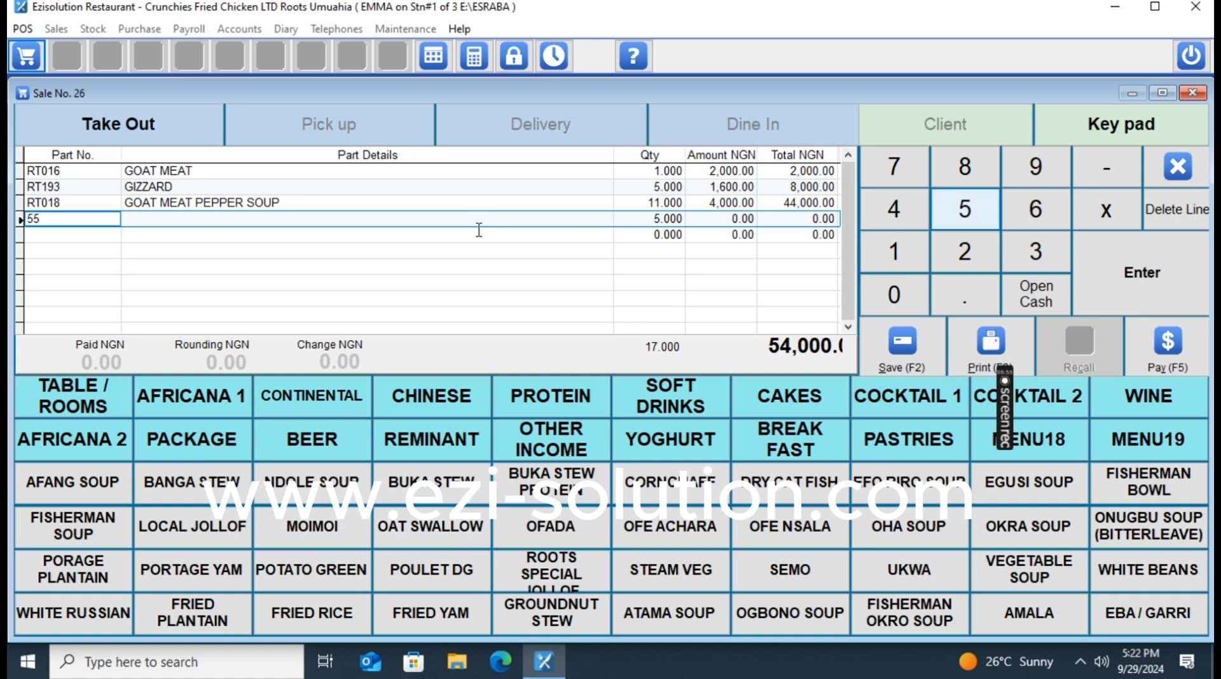
{"action": "left_click", "coordinate": [1194, 205]}
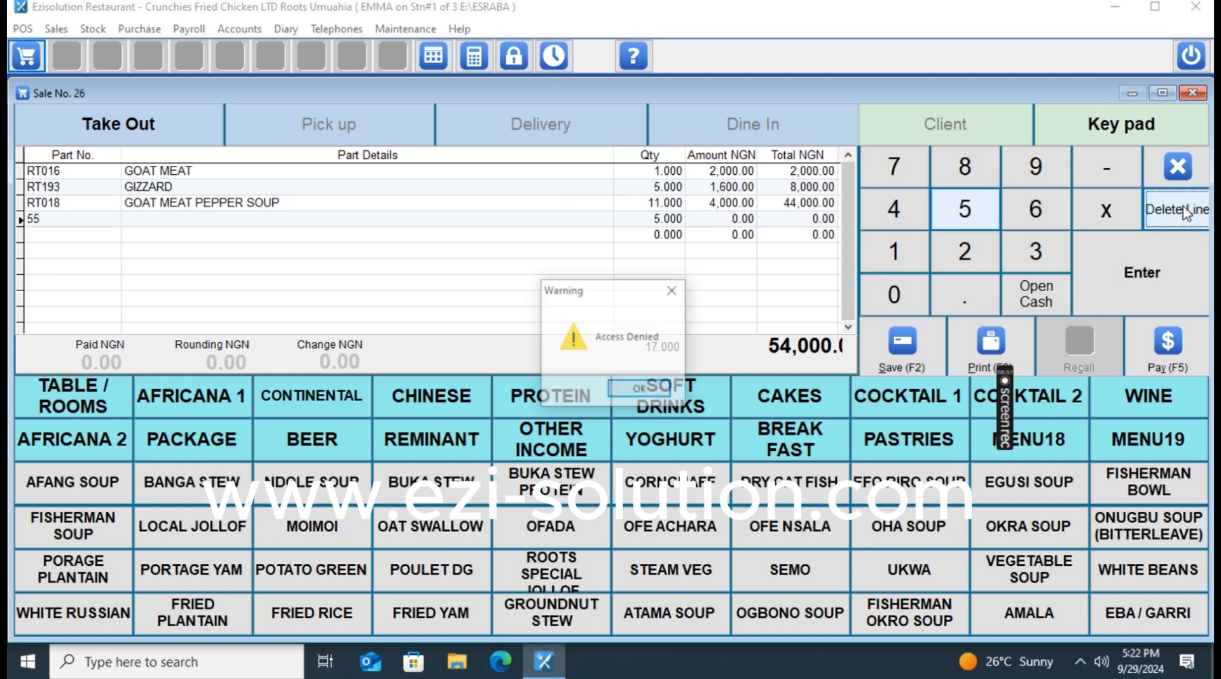
{"action": "left_click", "coordinate": [659, 392]}
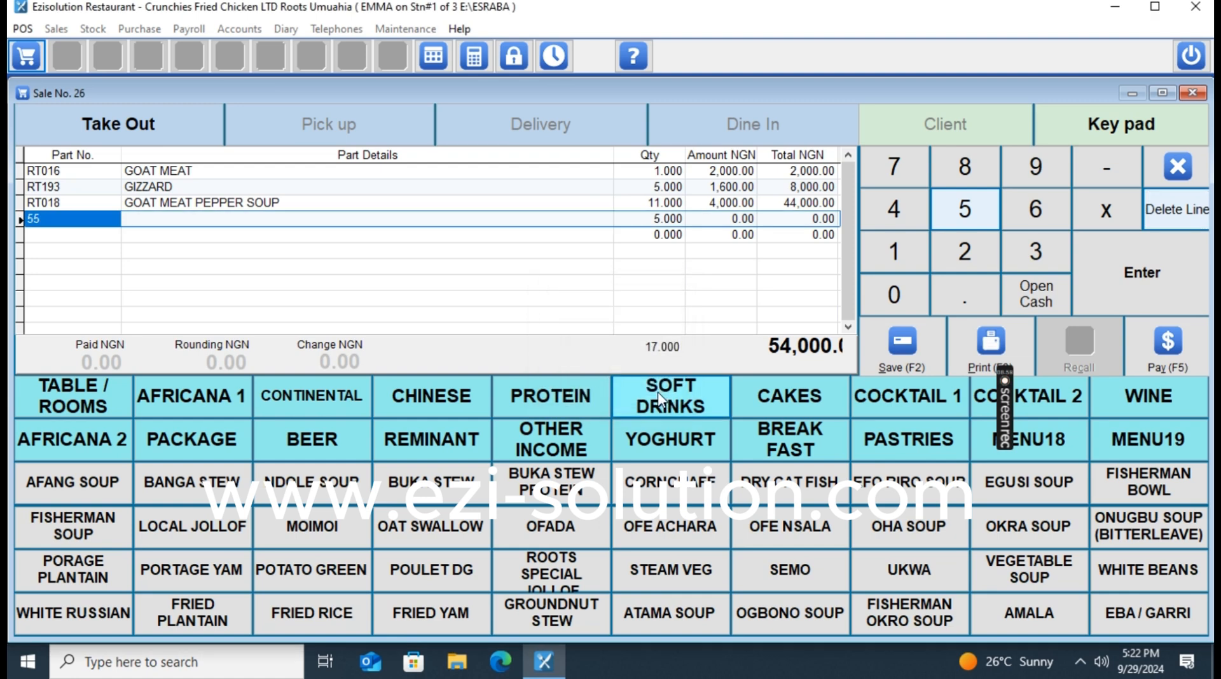
Add 5 BUKA STEW, 10 OFADA and 6 SEMO to sale 26, reaching 90,700.
{"action": "left_click", "coordinate": [437, 490]}
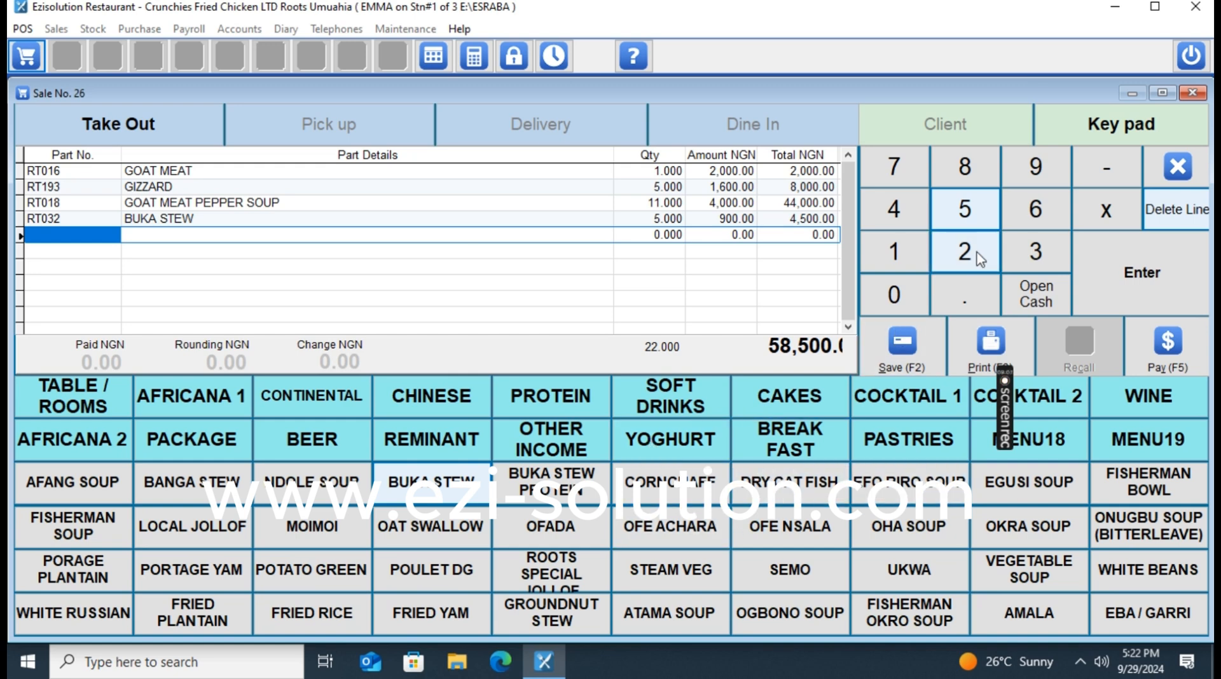
{"action": "left_click", "coordinate": [894, 252]}
{"action": "left_click", "coordinate": [901, 294]}
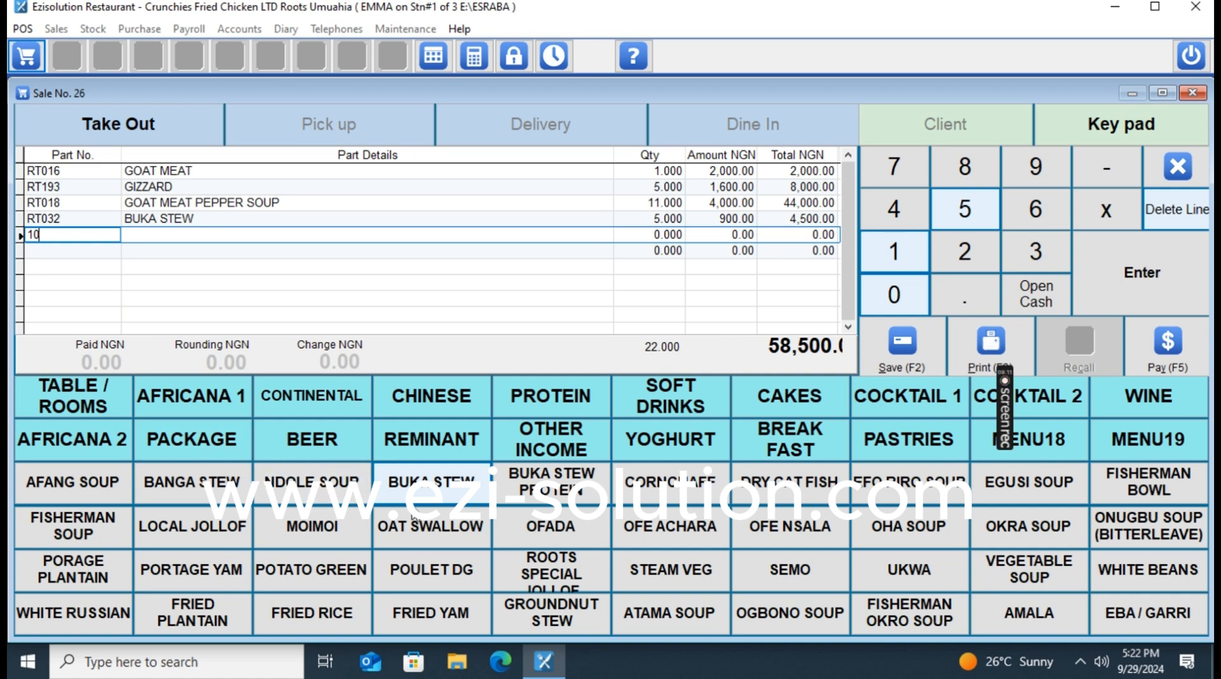
{"action": "left_click", "coordinate": [585, 534]}
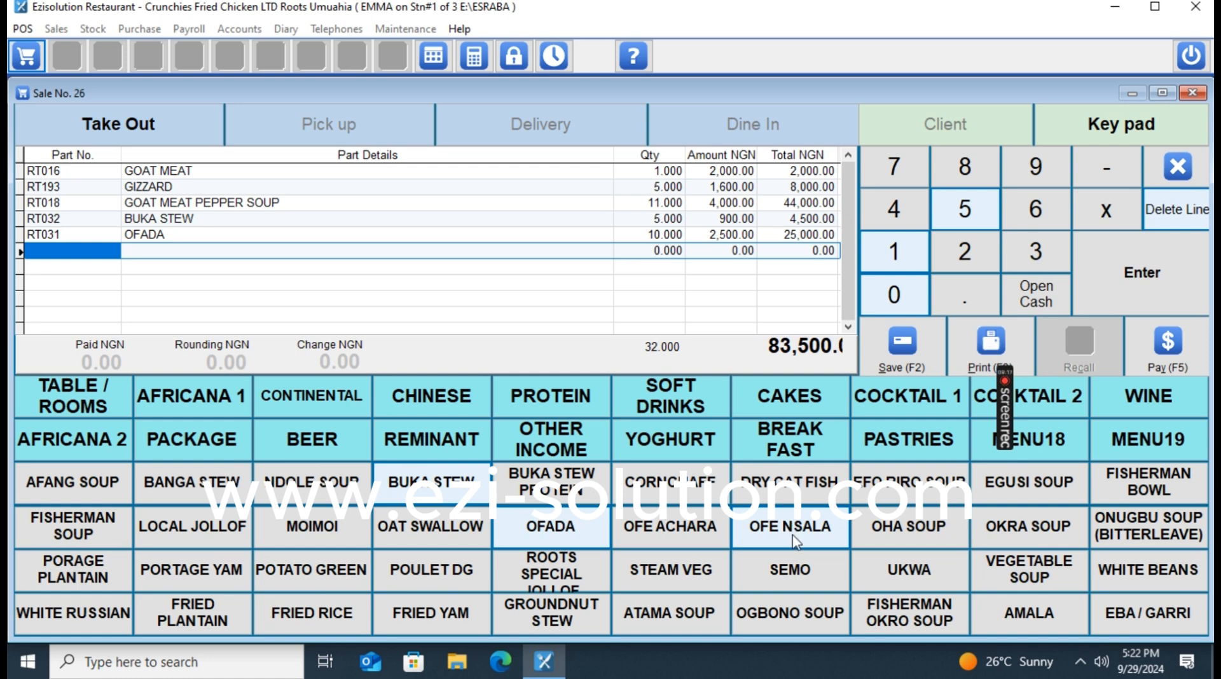
{"action": "left_click", "coordinate": [797, 576]}
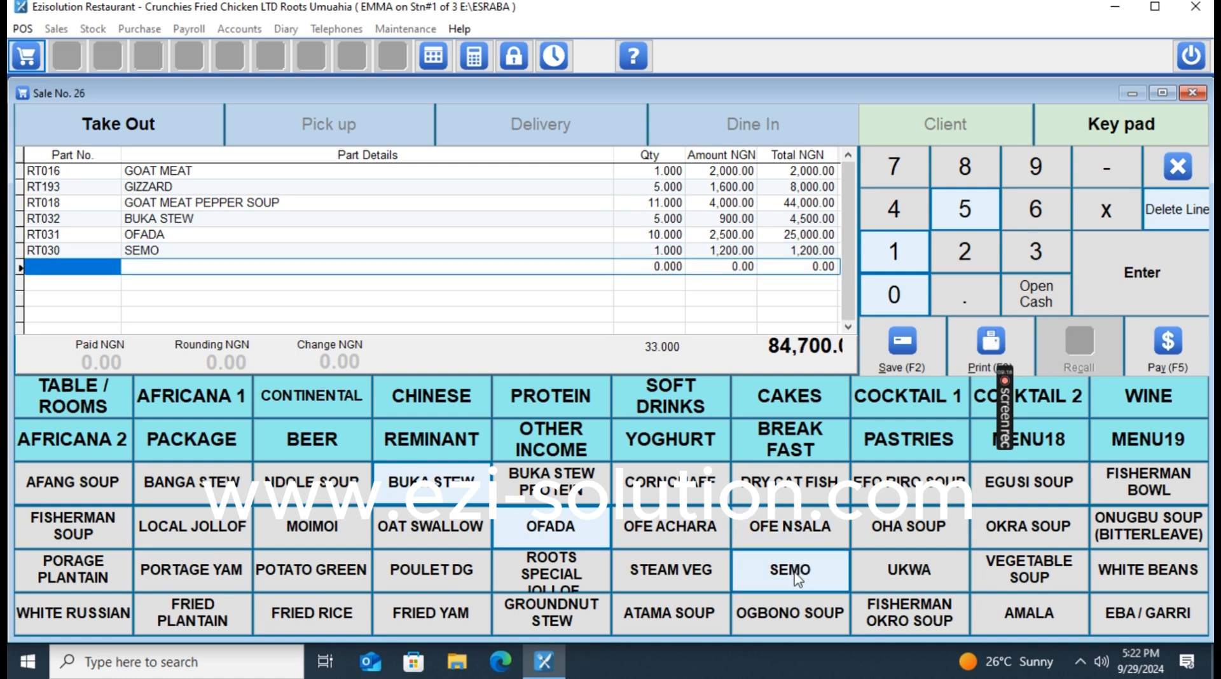
{"action": "left_click", "coordinate": [797, 575]}
{"action": "left_click", "coordinate": [797, 575]}
{"action": "left_click", "coordinate": [795, 575]}
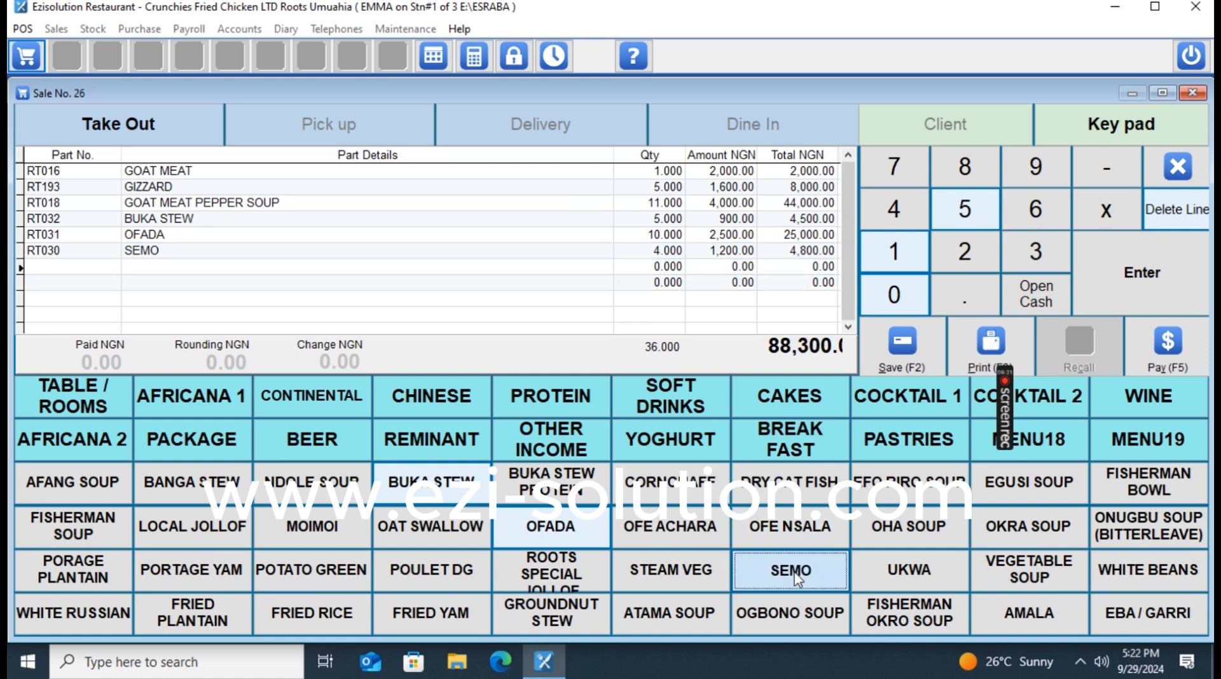
{"action": "left_click", "coordinate": [795, 574]}
{"action": "left_click", "coordinate": [795, 575]}
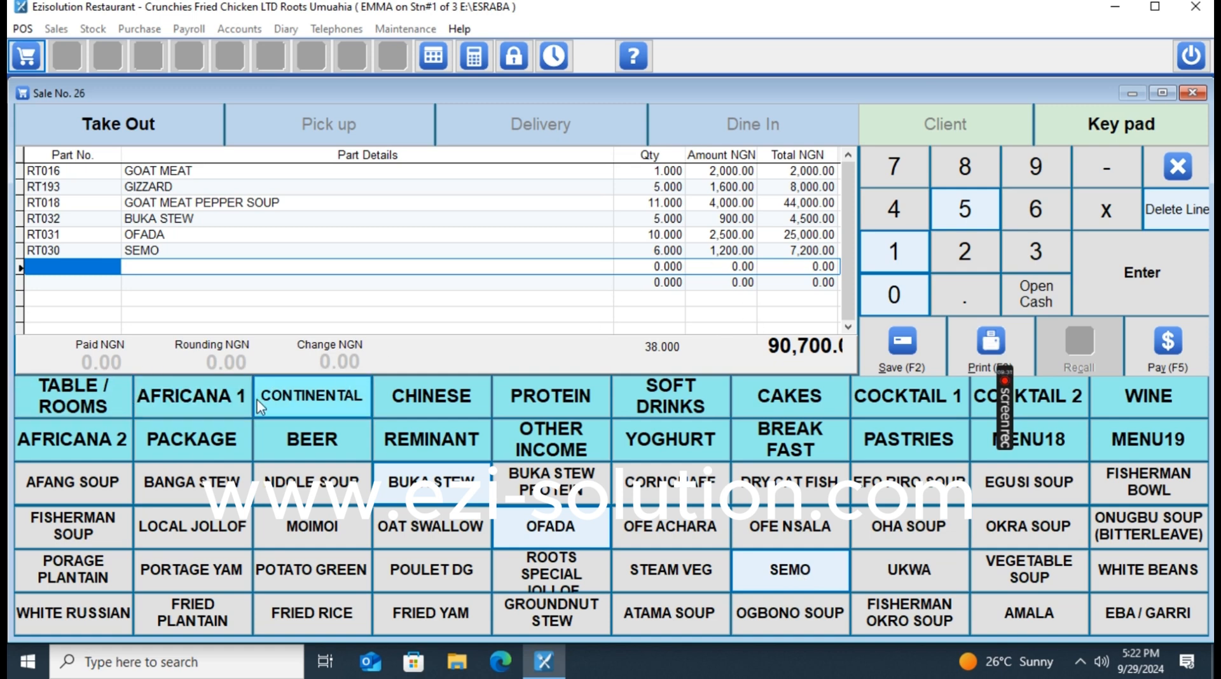
Try assigning the order to Tables 15, 17, 19 and 20, each refused with Access Denied.
{"action": "left_click", "coordinate": [80, 404]}
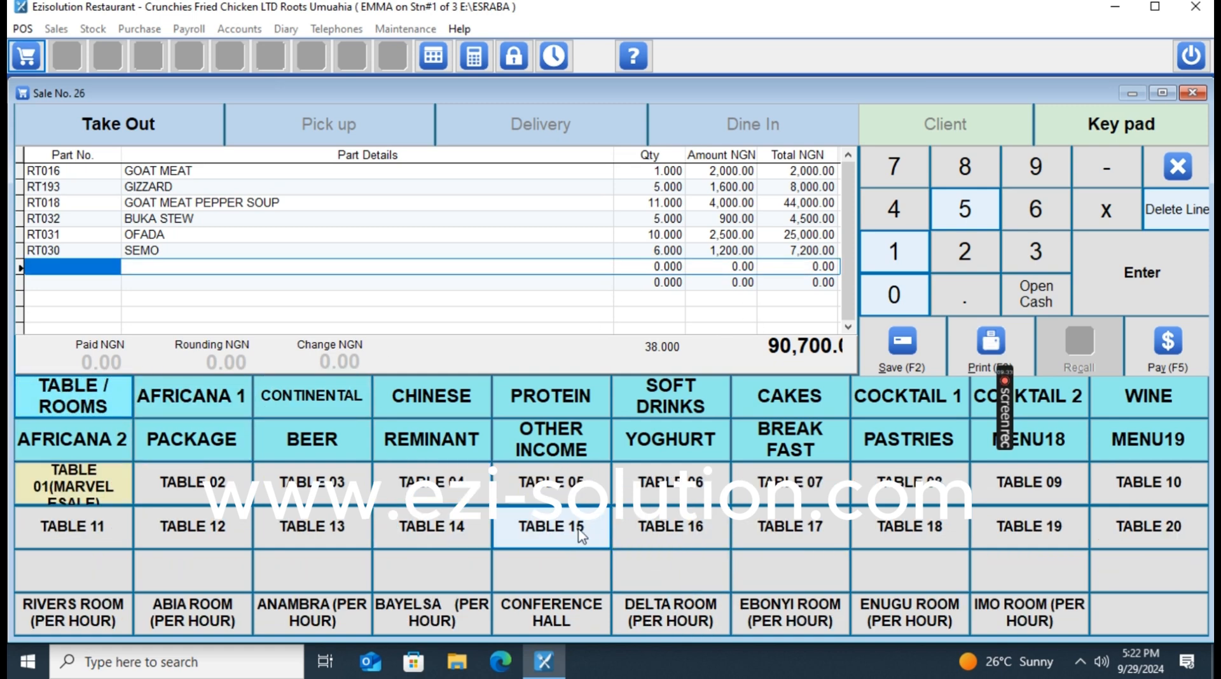
{"action": "left_click", "coordinate": [580, 533]}
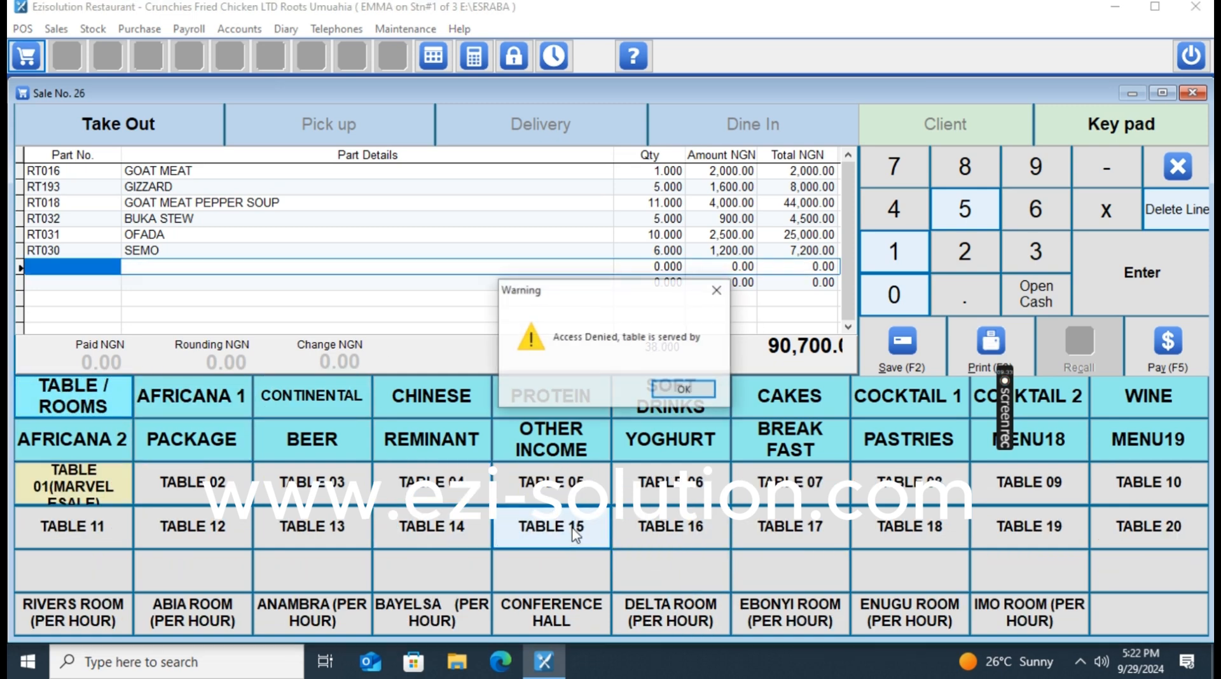
{"action": "left_click", "coordinate": [684, 389]}
{"action": "left_click", "coordinate": [815, 542]}
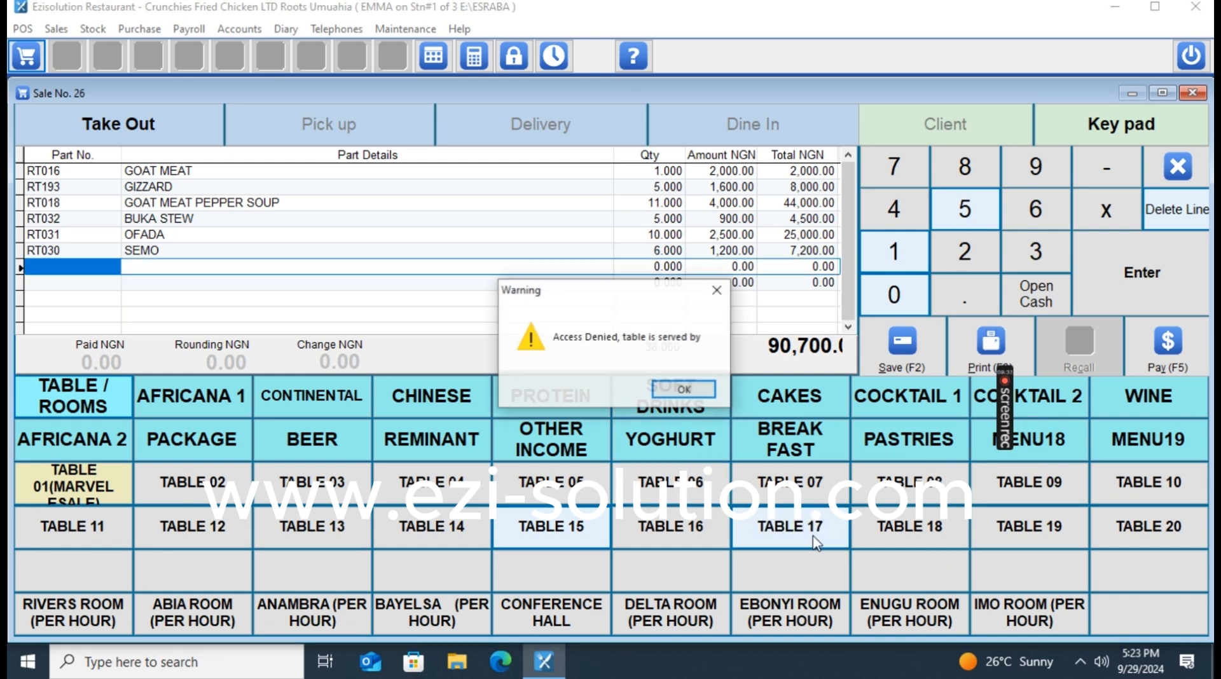
{"action": "left_click", "coordinate": [684, 389]}
{"action": "left_click", "coordinate": [1037, 528]}
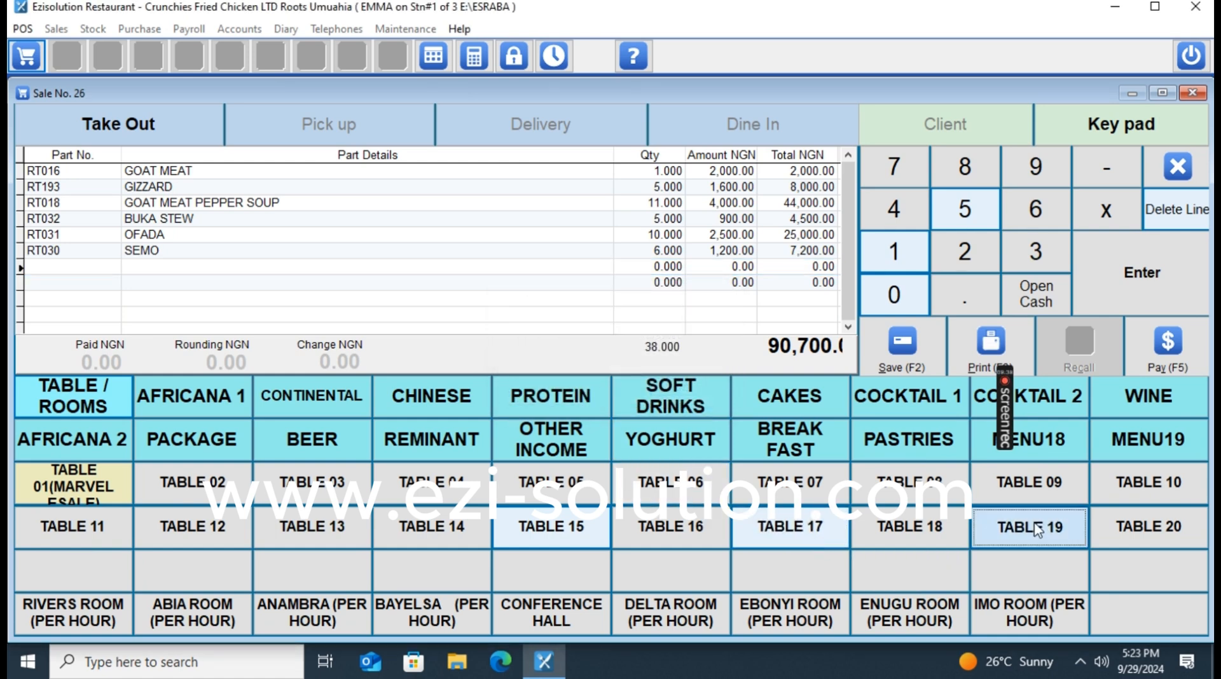
{"action": "left_click", "coordinate": [686, 389]}
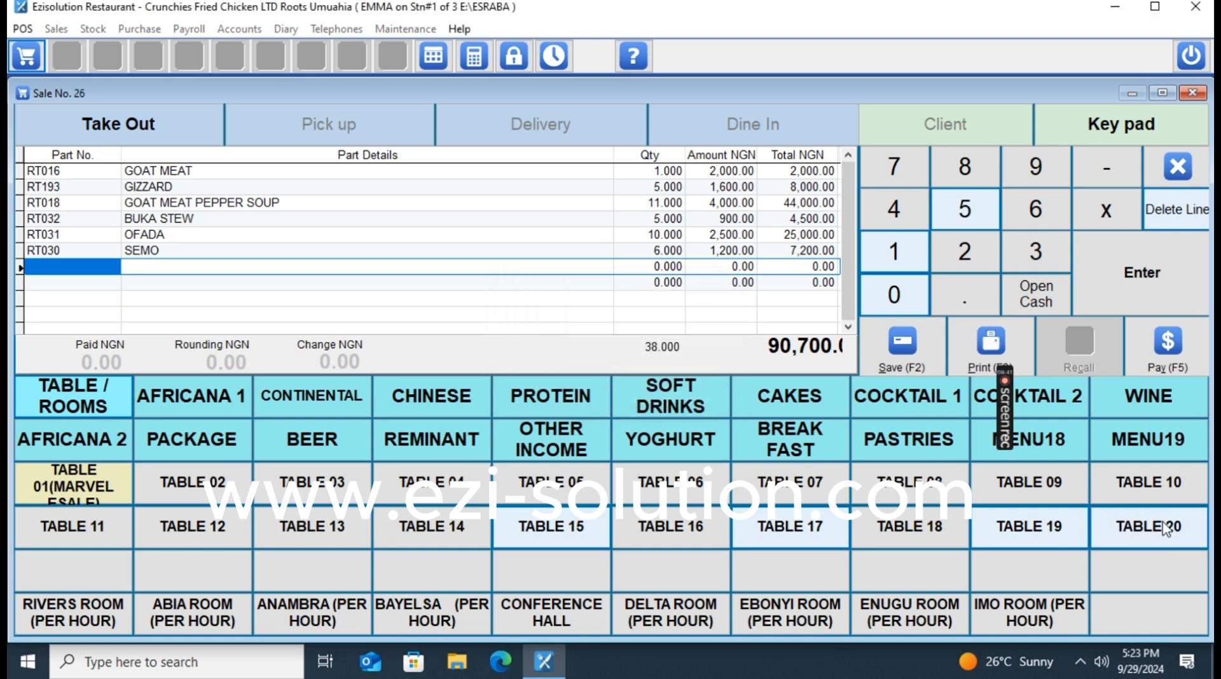
{"action": "left_click", "coordinate": [1166, 530]}
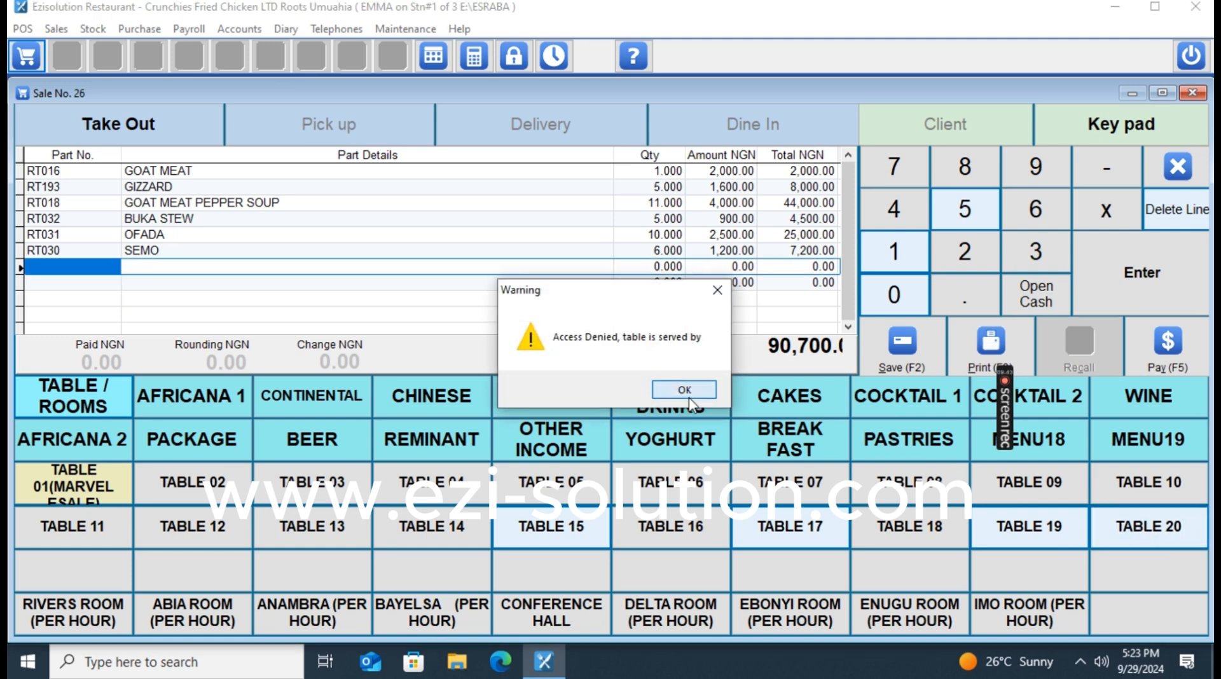
{"action": "left_click", "coordinate": [689, 397]}
After Tables 13 and 12 are also refused, open TABLE 11.
{"action": "left_click", "coordinate": [309, 541]}
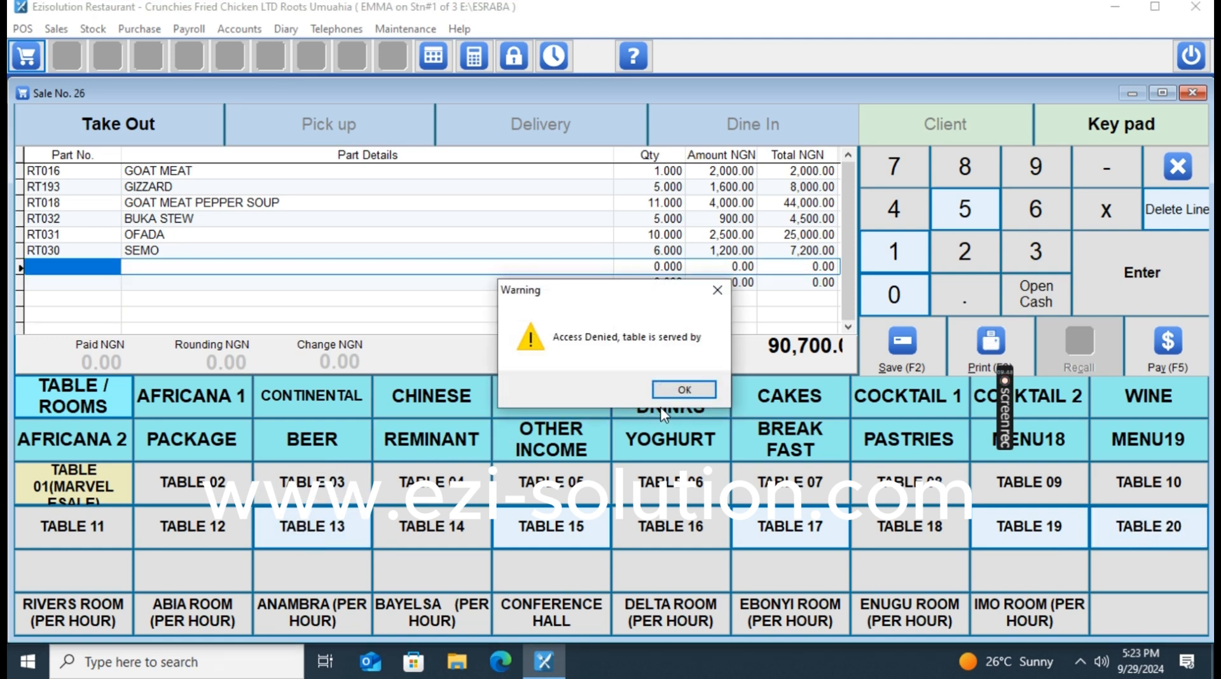
{"action": "left_click", "coordinate": [684, 390]}
{"action": "left_click", "coordinate": [188, 533]}
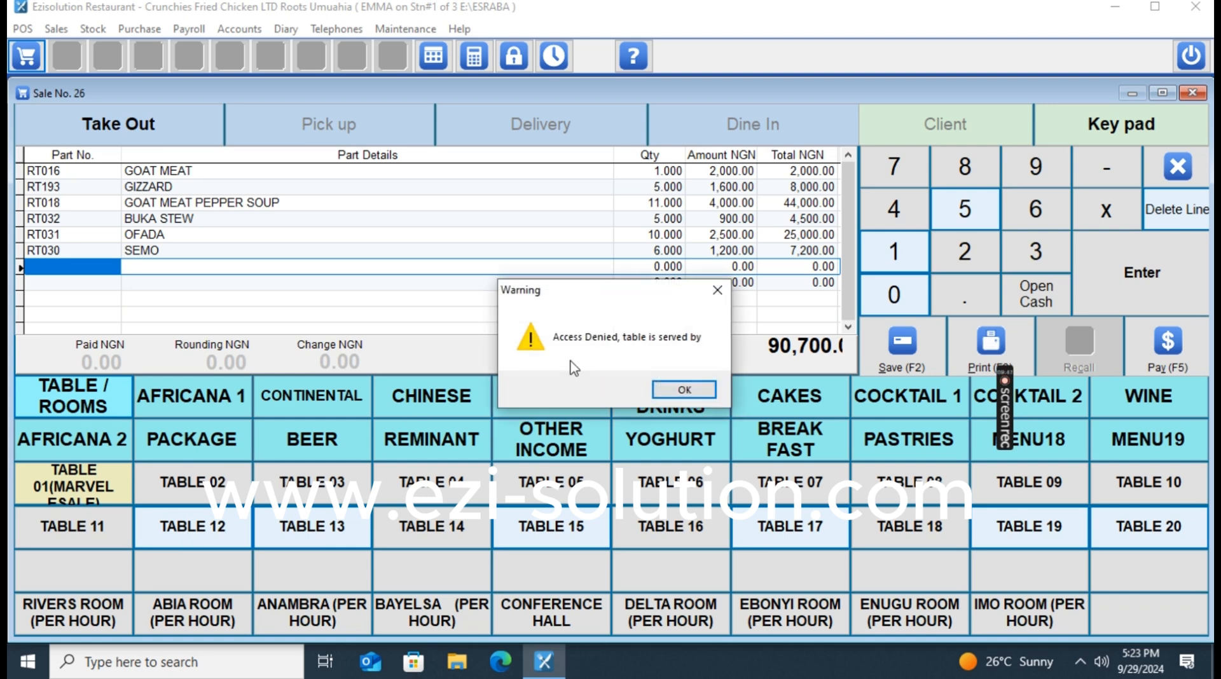
{"action": "left_click", "coordinate": [684, 390]}
{"action": "left_click", "coordinate": [75, 531]}
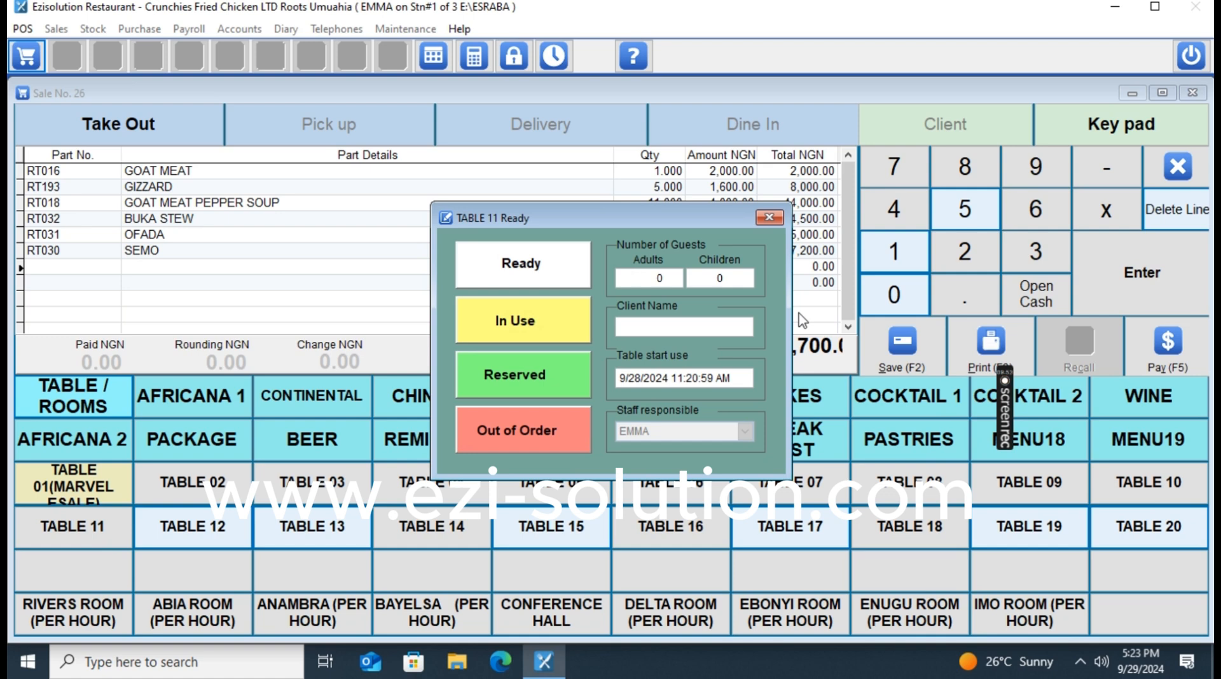
Enter 3 adults for TABLE 11, then correct the adult guest count to 2.
{"action": "type", "text": "3"}
{"action": "key", "text": "Tab"}
{"action": "left_click", "coordinate": [645, 282]}
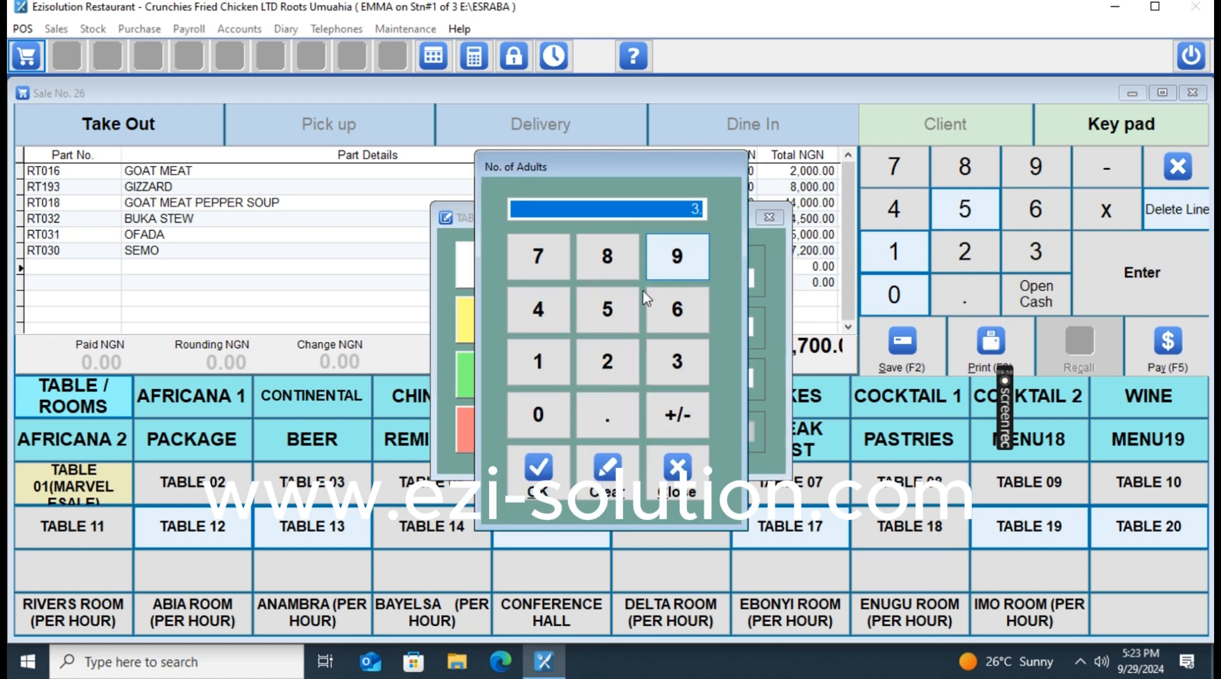
{"action": "left_click", "coordinate": [677, 361]}
{"action": "left_click", "coordinate": [539, 470]}
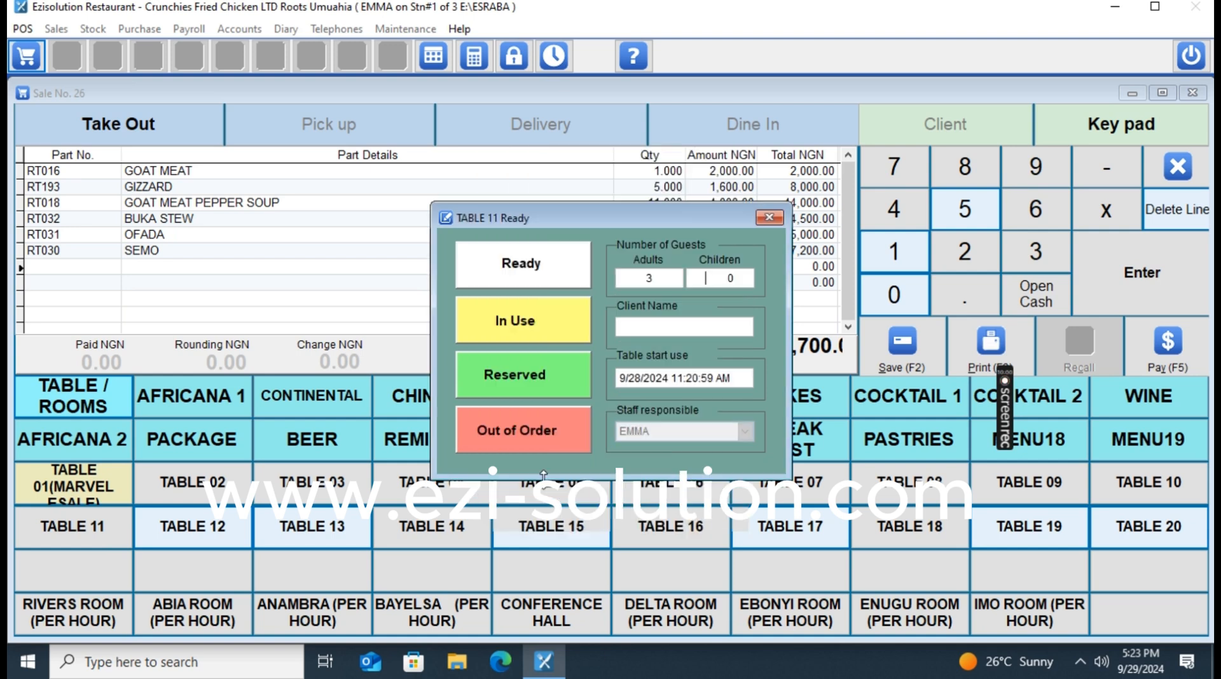
{"action": "left_click", "coordinate": [658, 281]}
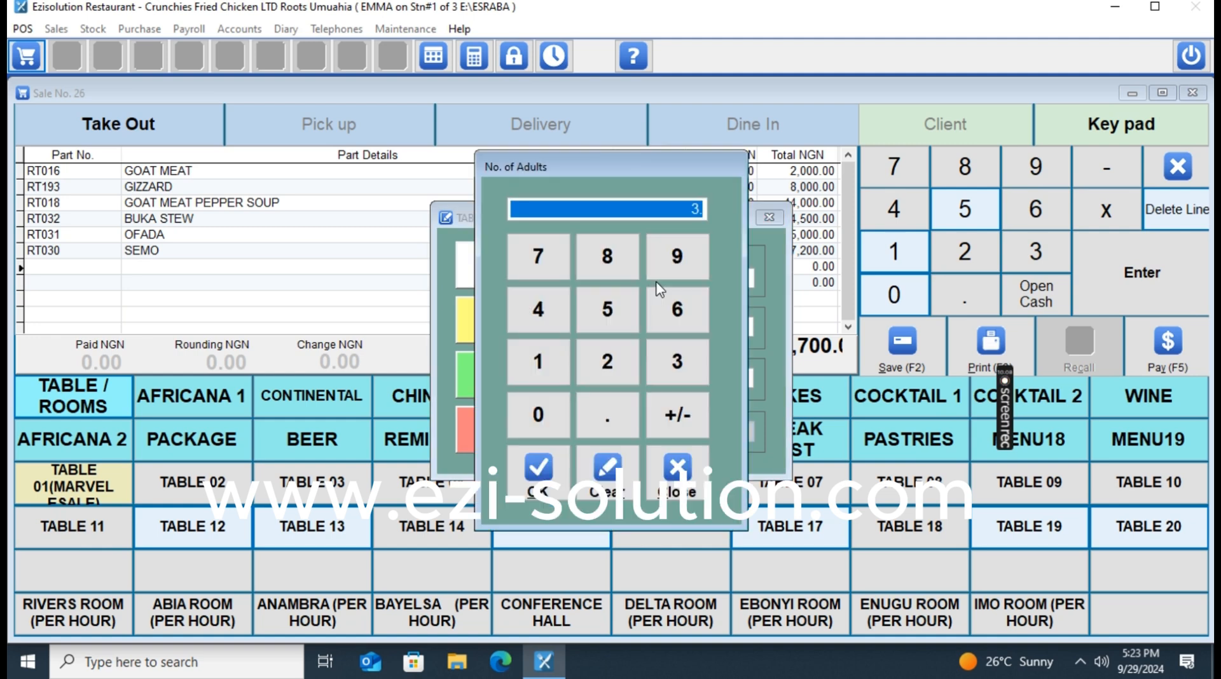
{"action": "left_click", "coordinate": [609, 363]}
{"action": "left_click", "coordinate": [565, 467]}
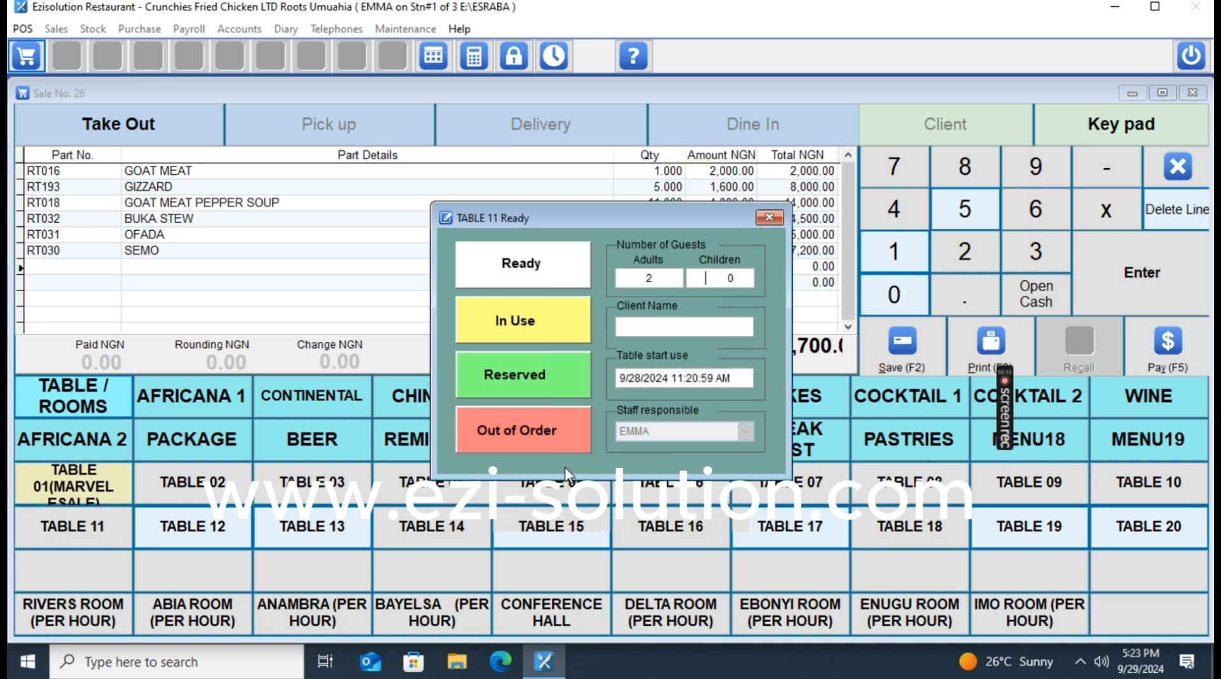
Leave TABLE 11's client name blank and mark the table In Use.
{"action": "left_click", "coordinate": [652, 327]}
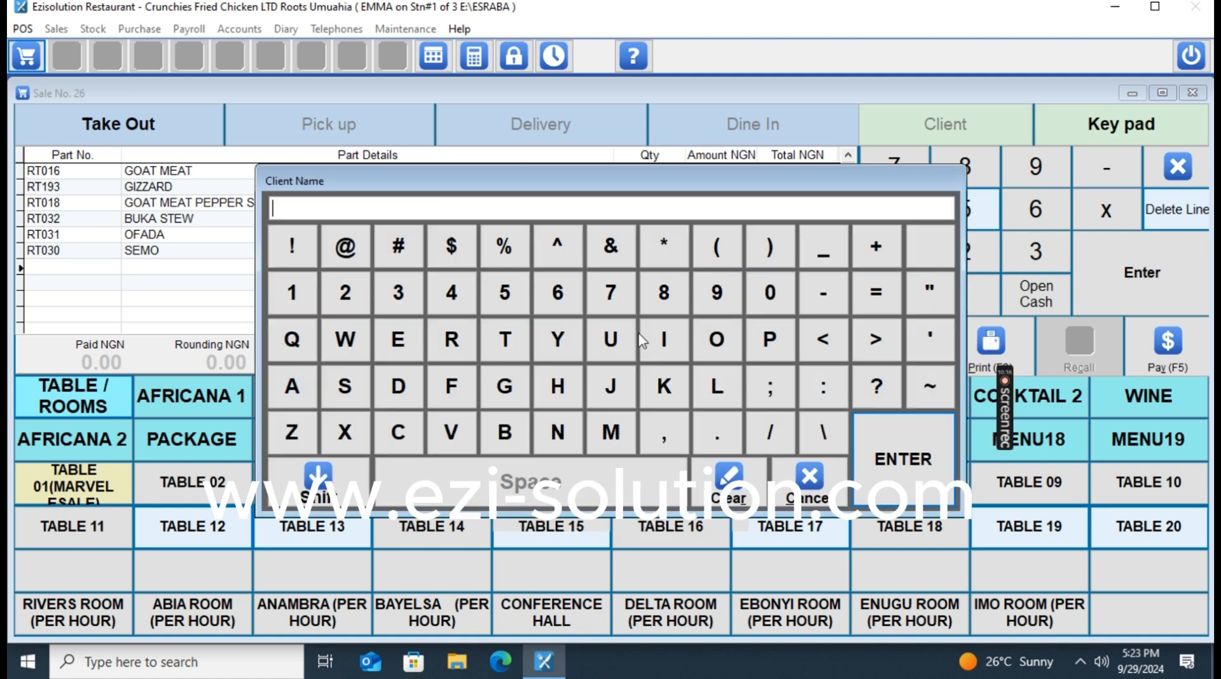
{"action": "left_click", "coordinate": [907, 448]}
{"action": "left_click", "coordinate": [539, 323]}
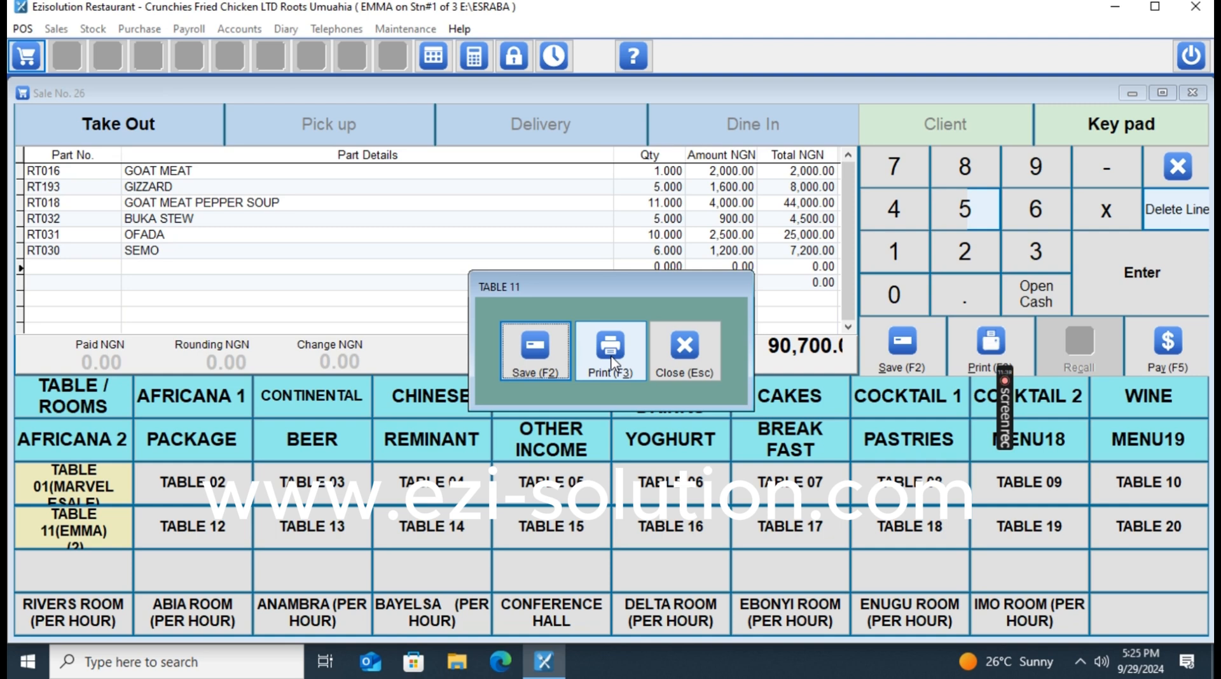
Save the current order to TABLE 11, then save 2 GORDONS (TOT) and 2 OFADA there too.
{"action": "left_click", "coordinate": [540, 365]}
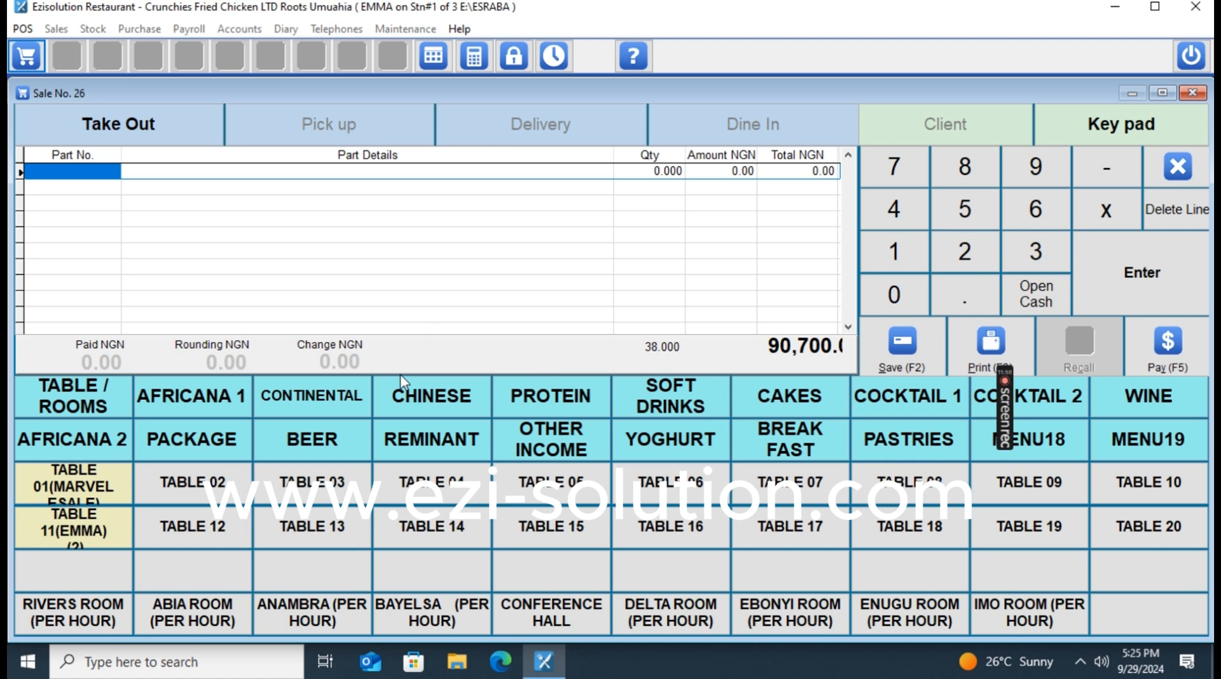
{"action": "left_click", "coordinate": [239, 407]}
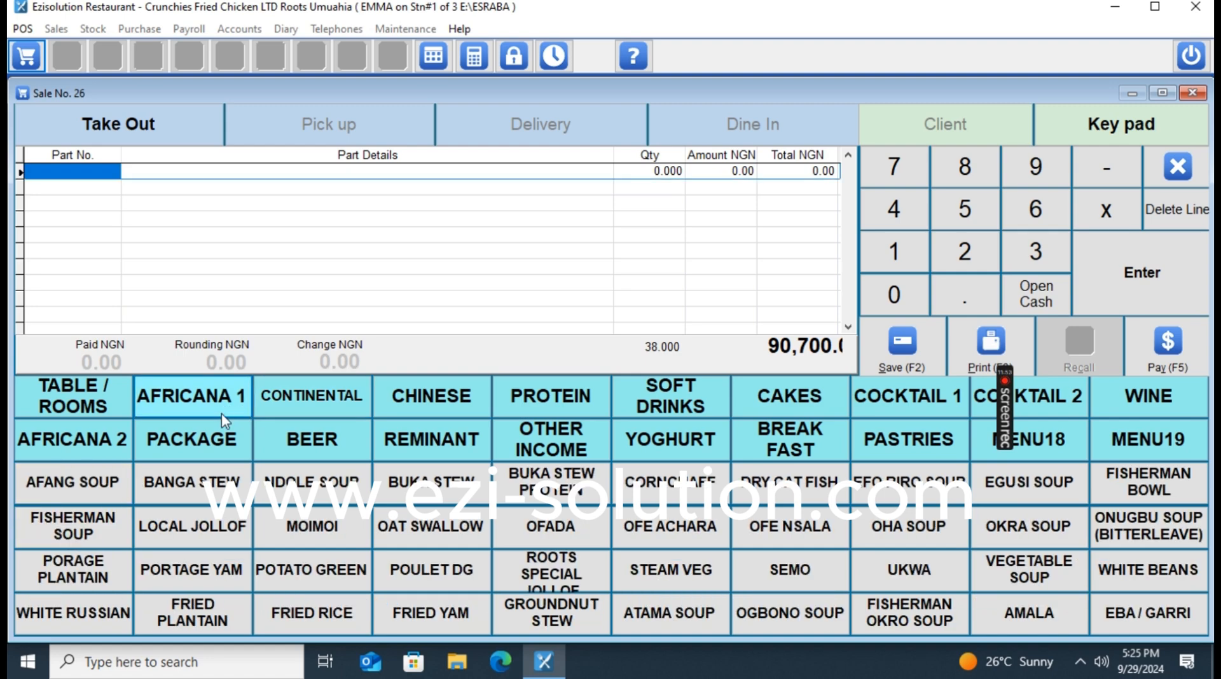
{"action": "left_click", "coordinate": [316, 490]}
{"action": "left_click", "coordinate": [317, 490]}
{"action": "left_click", "coordinate": [593, 513]}
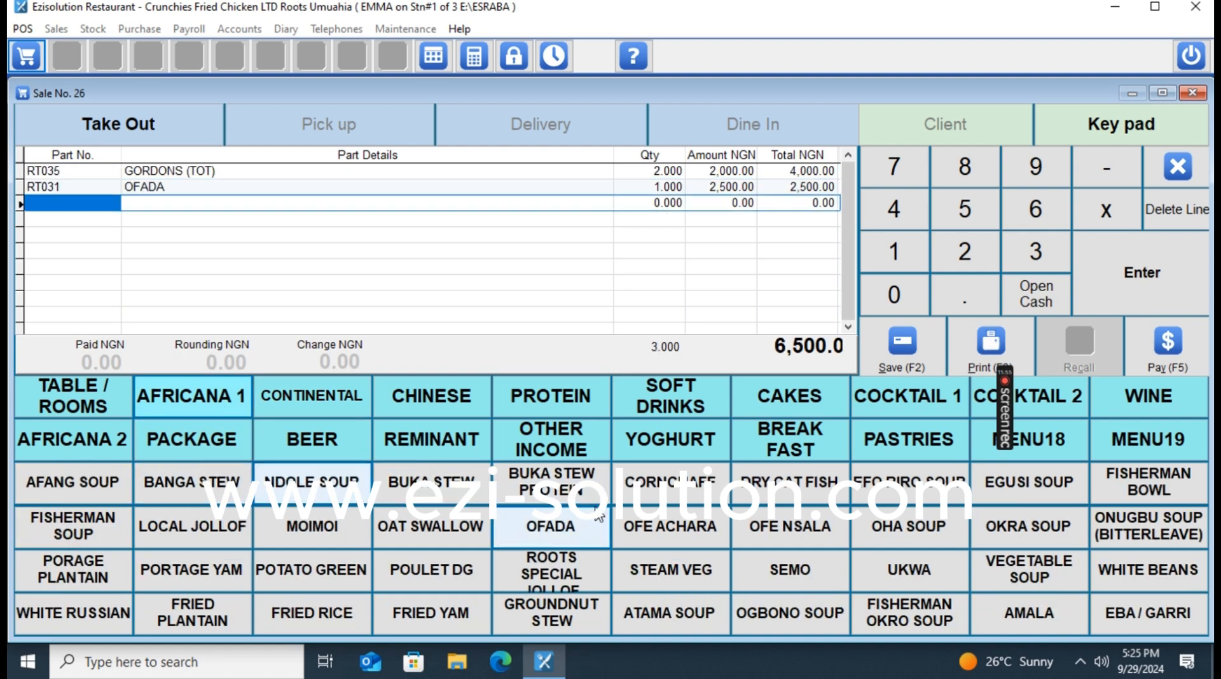
{"action": "left_click", "coordinate": [579, 527]}
{"action": "left_click", "coordinate": [39, 396]}
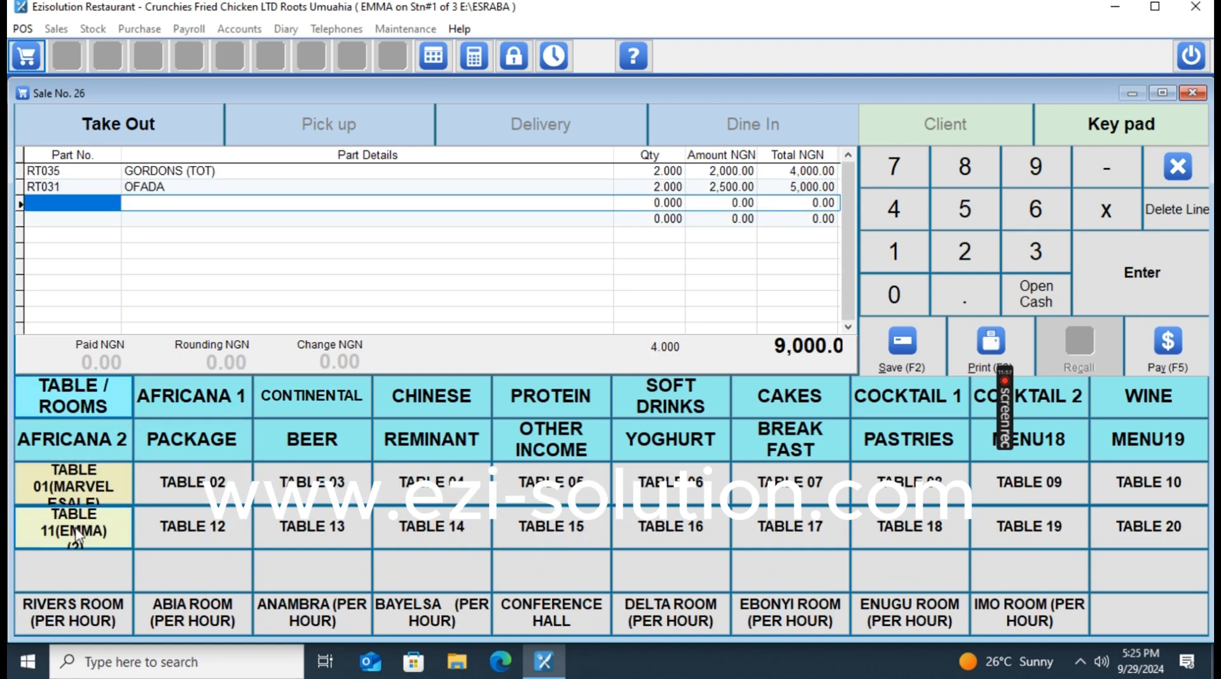
{"action": "left_click", "coordinate": [74, 527]}
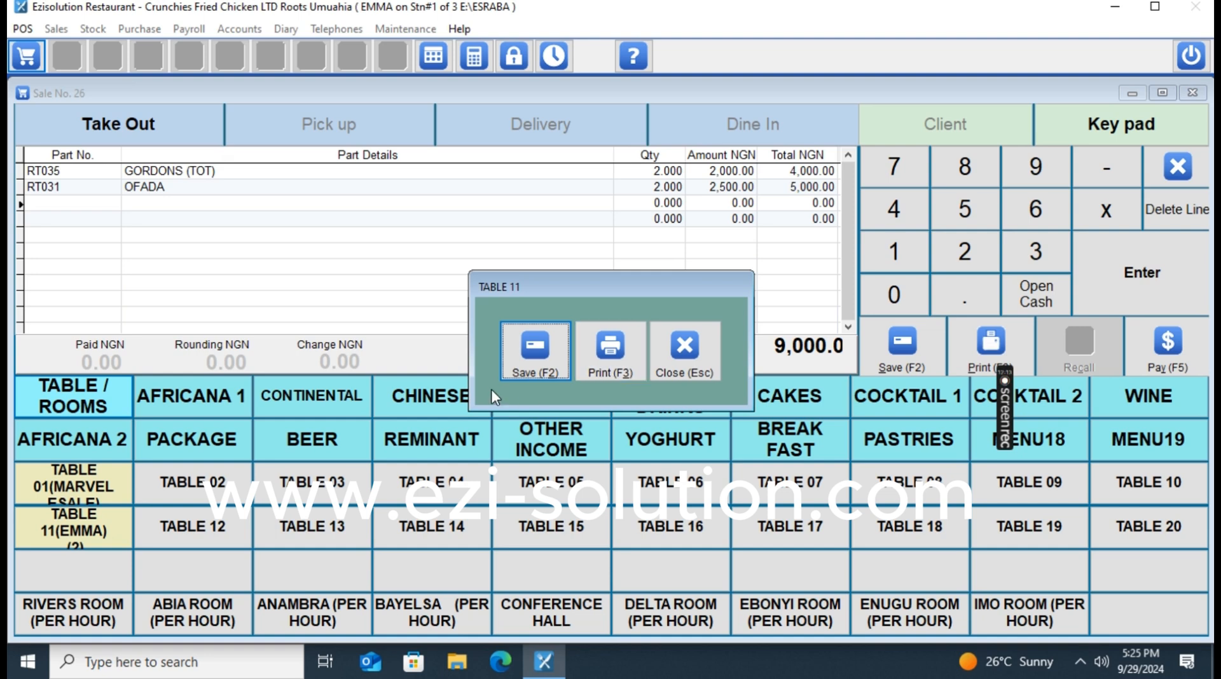
{"action": "left_click", "coordinate": [523, 370]}
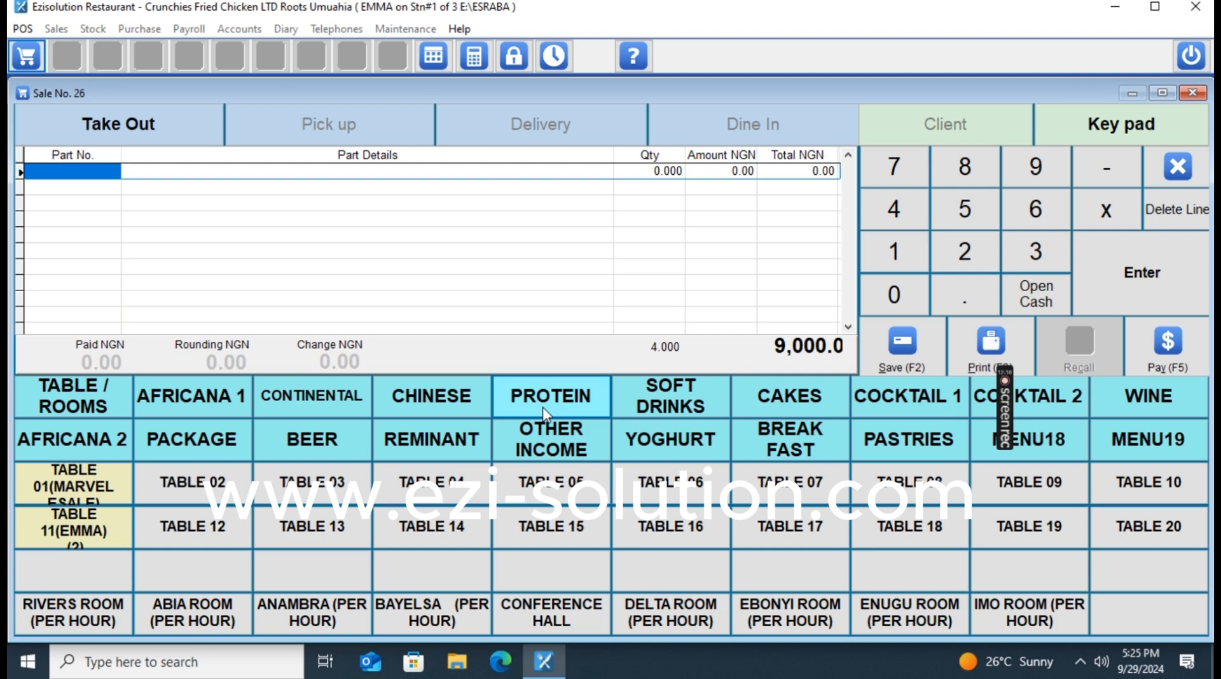
Save PET FANTA, PET SPIRITE, RERESH YOGHURT and BIG FARM FRESH YOGHURT to TABLE 11.
{"action": "left_click", "coordinate": [669, 407]}
{"action": "left_click", "coordinate": [449, 539]}
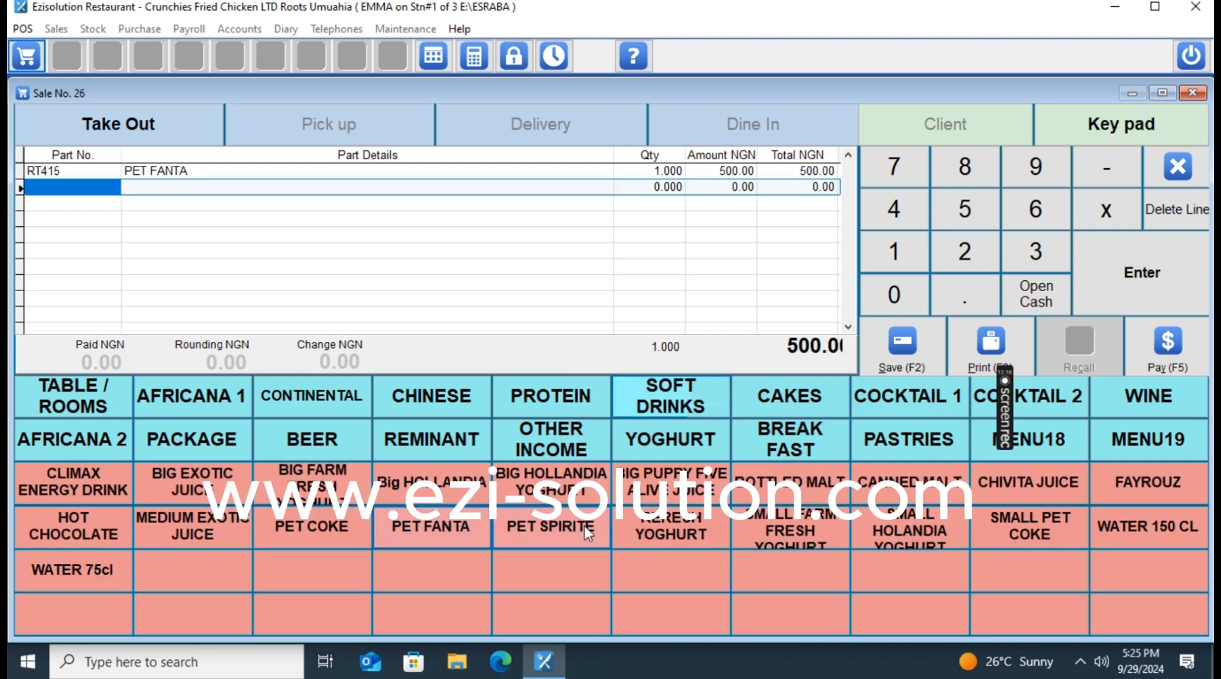
{"action": "left_click", "coordinate": [588, 531]}
{"action": "left_click", "coordinate": [662, 531]}
{"action": "left_click", "coordinate": [315, 487]}
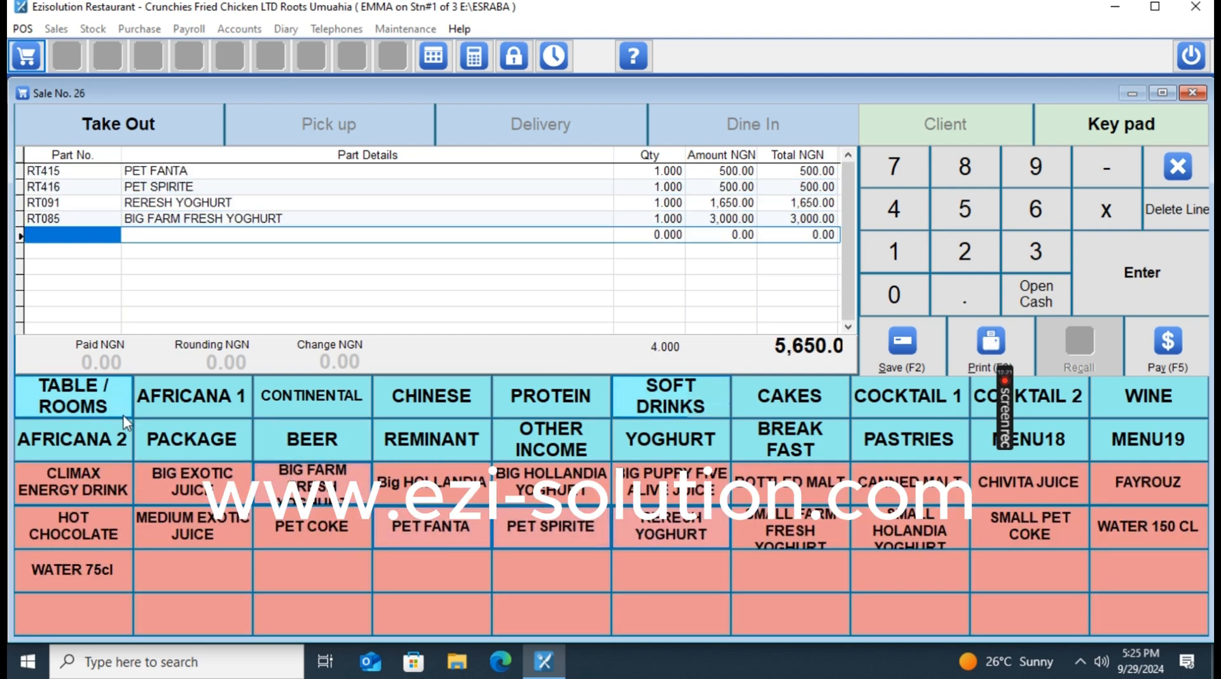
{"action": "left_click", "coordinate": [63, 403]}
{"action": "left_click", "coordinate": [73, 528]}
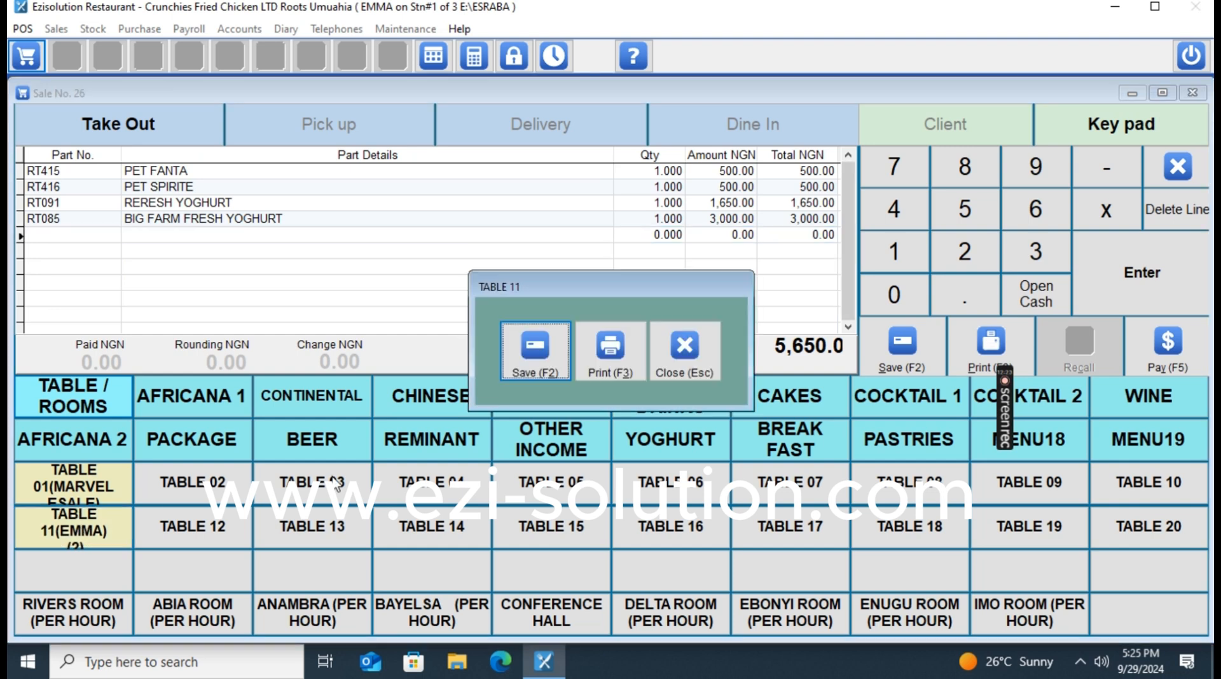
{"action": "left_click", "coordinate": [542, 346]}
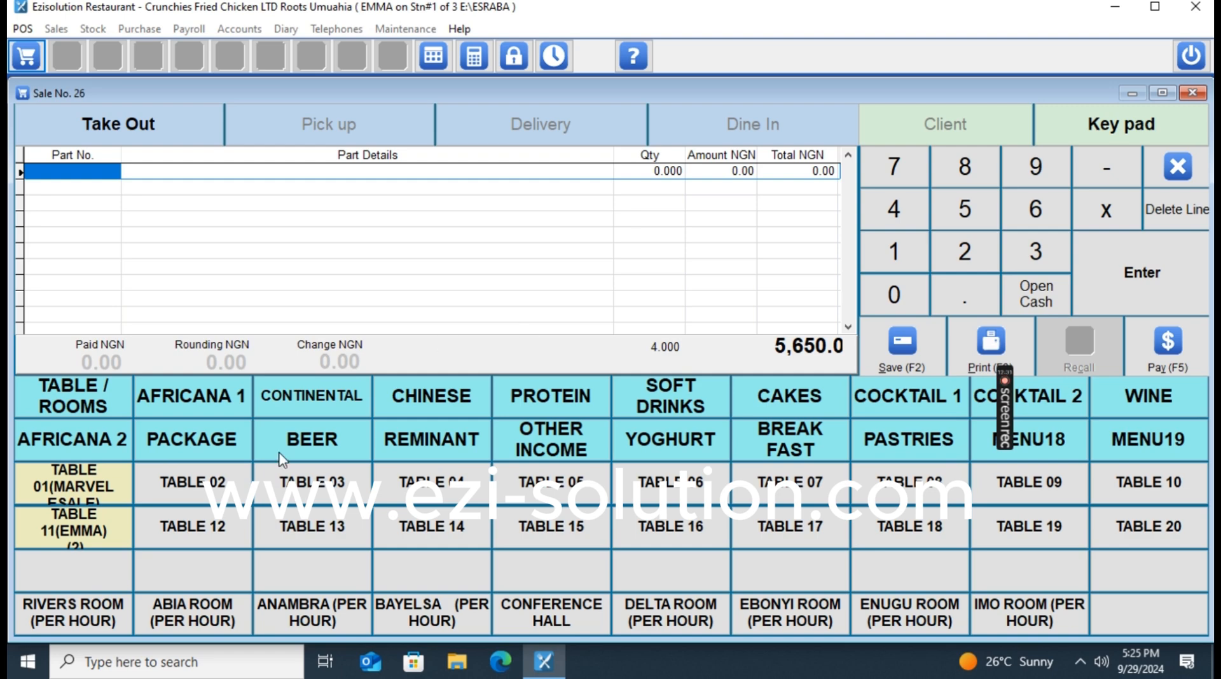
Open TABLE 11's running order and Bill it into the sale screen at 105,350 NGN.
{"action": "left_click", "coordinate": [90, 540]}
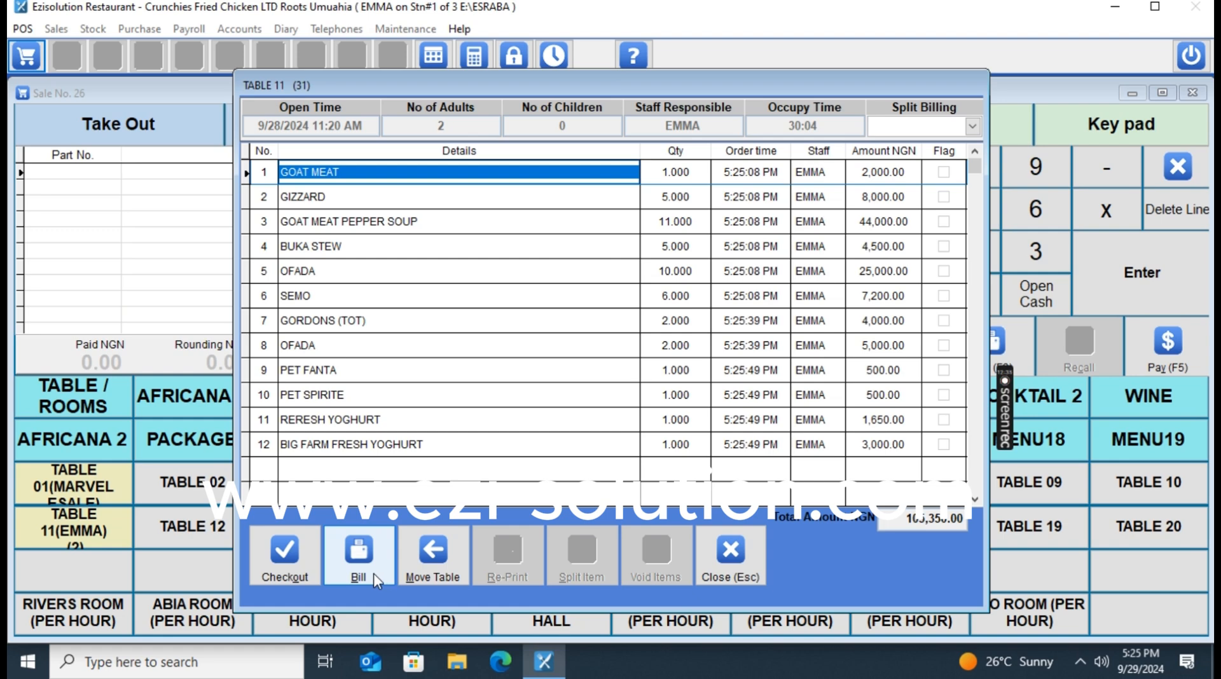
{"action": "left_click", "coordinate": [373, 573]}
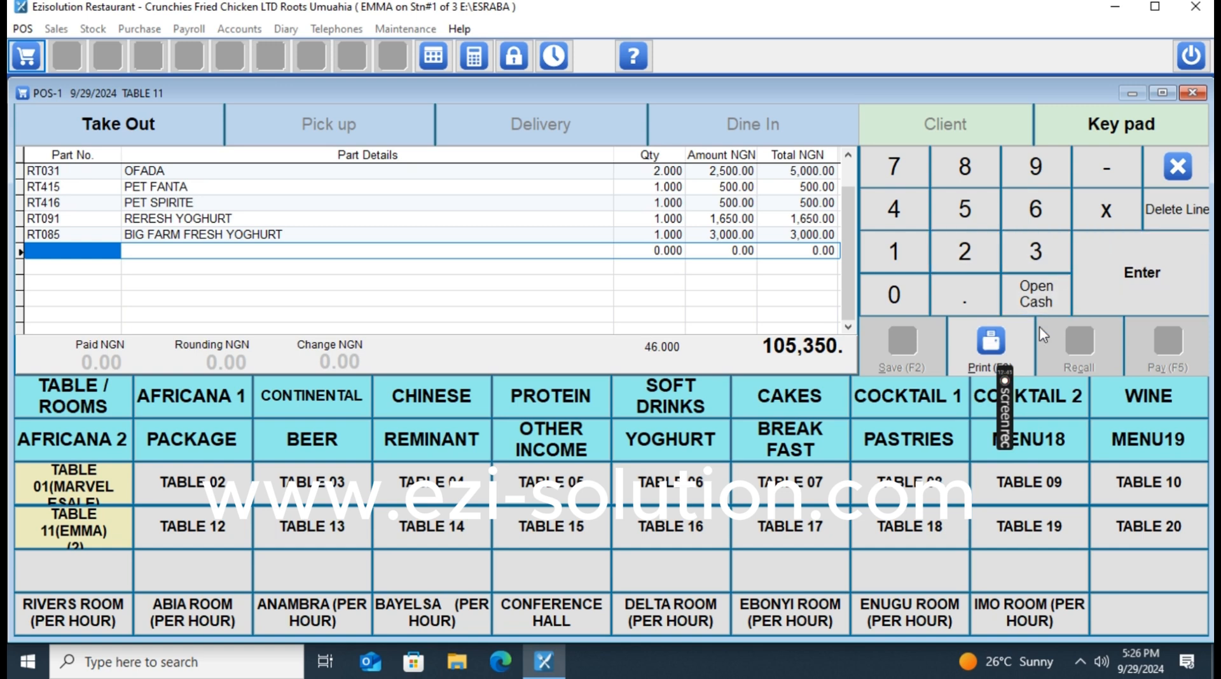
{"action": "left_click", "coordinate": [987, 347]}
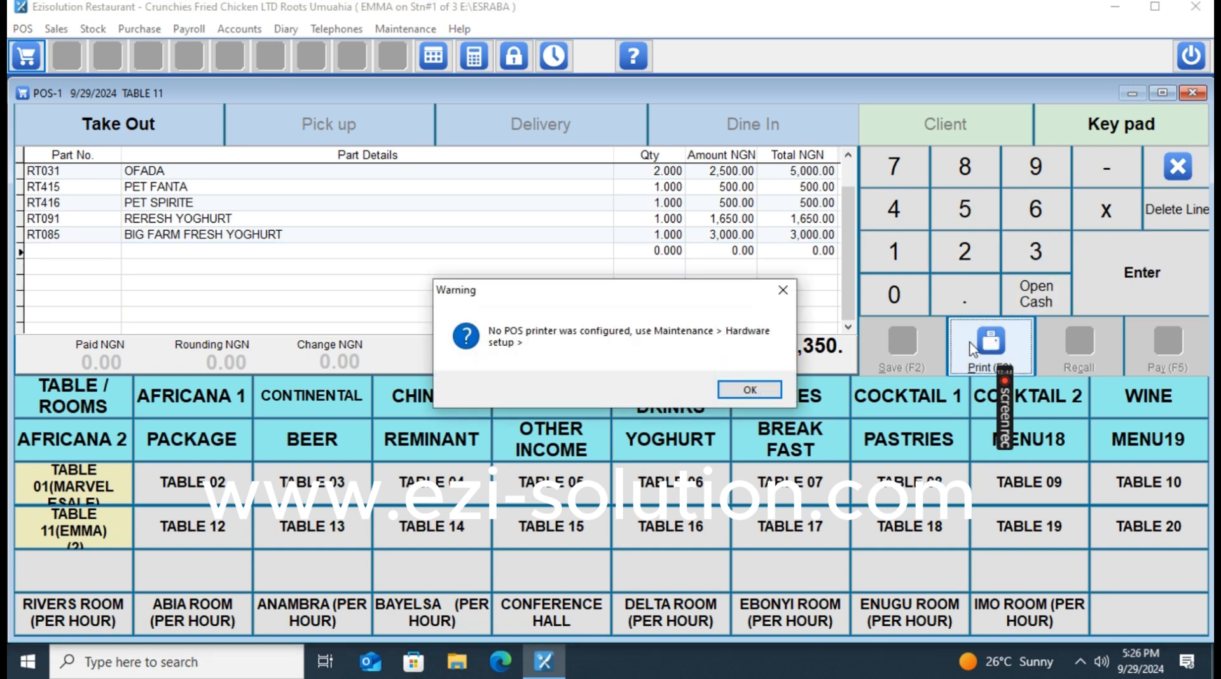
{"action": "left_click", "coordinate": [744, 390]}
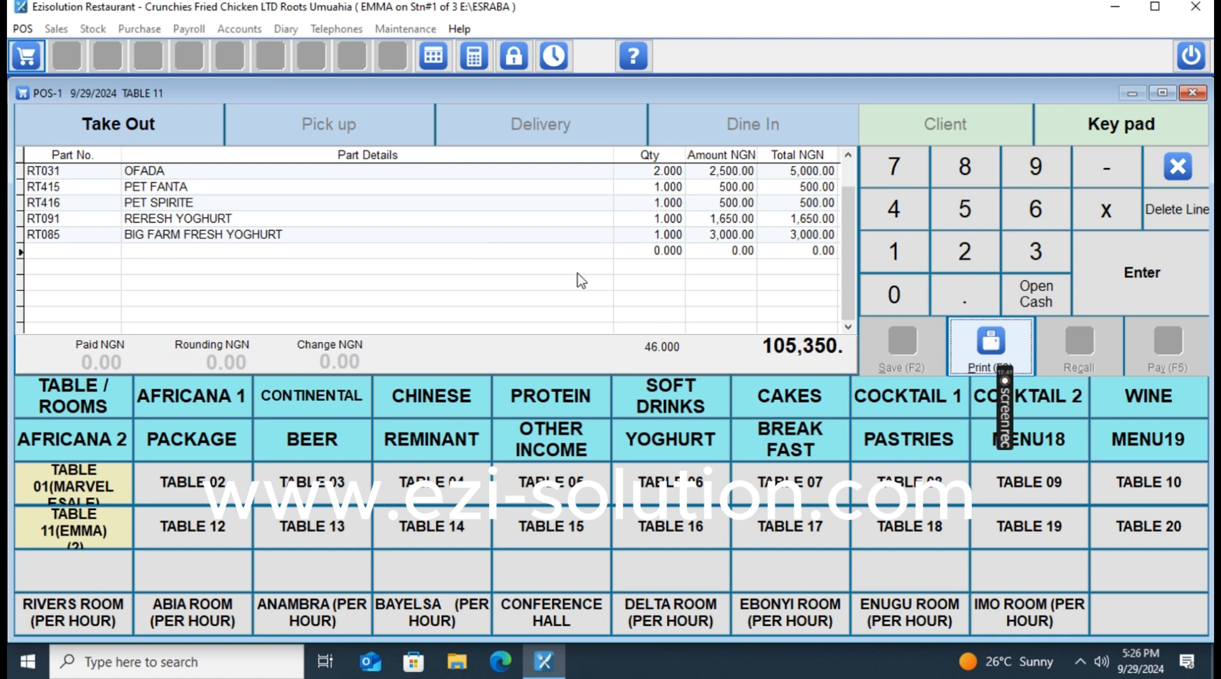
{"action": "left_click", "coordinate": [1000, 347]}
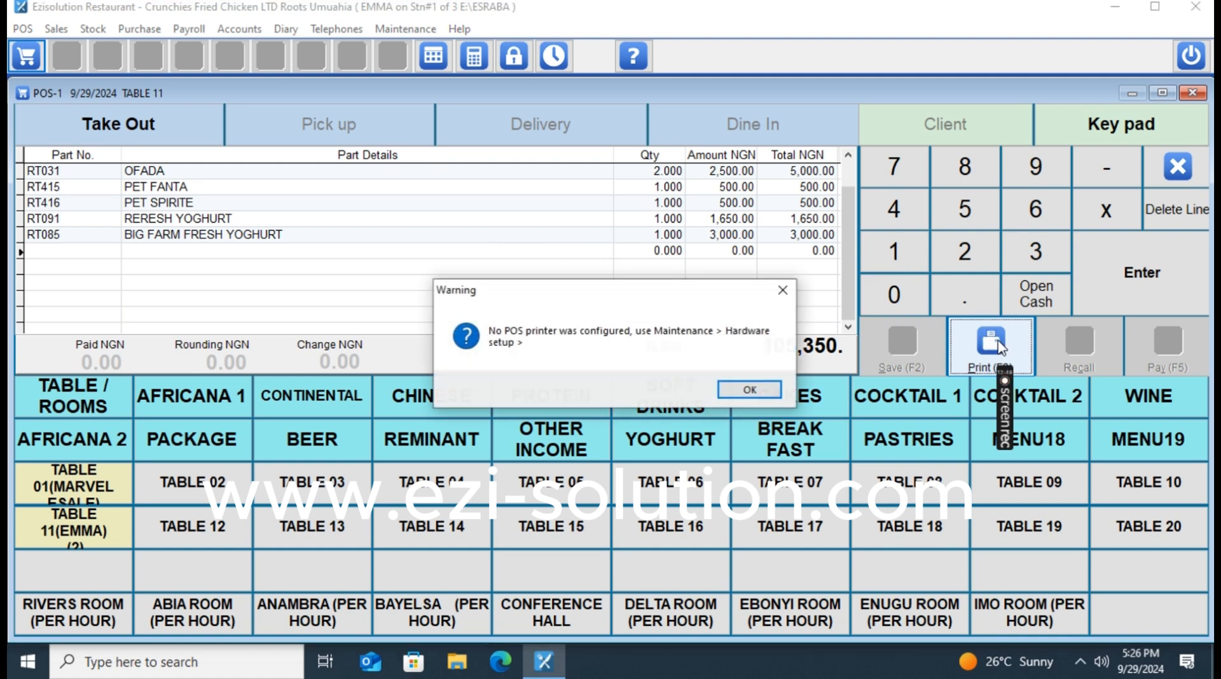
{"action": "left_click", "coordinate": [760, 394]}
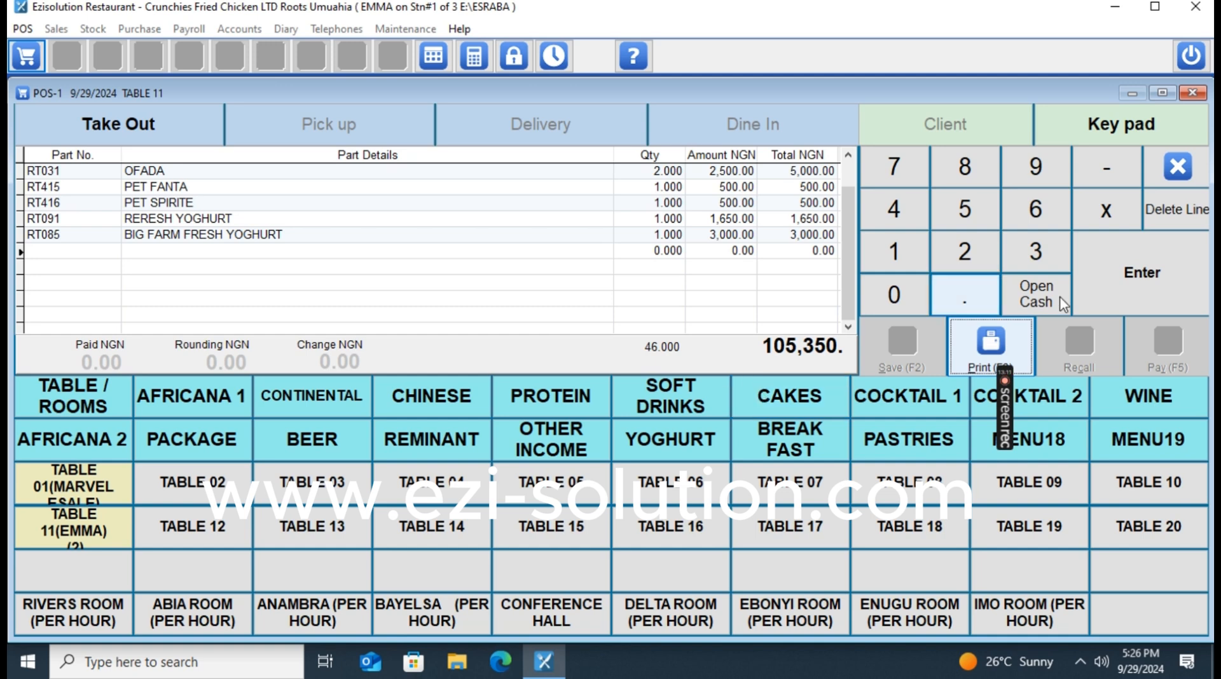
{"action": "mouse_move", "coordinate": [1007, 381]}
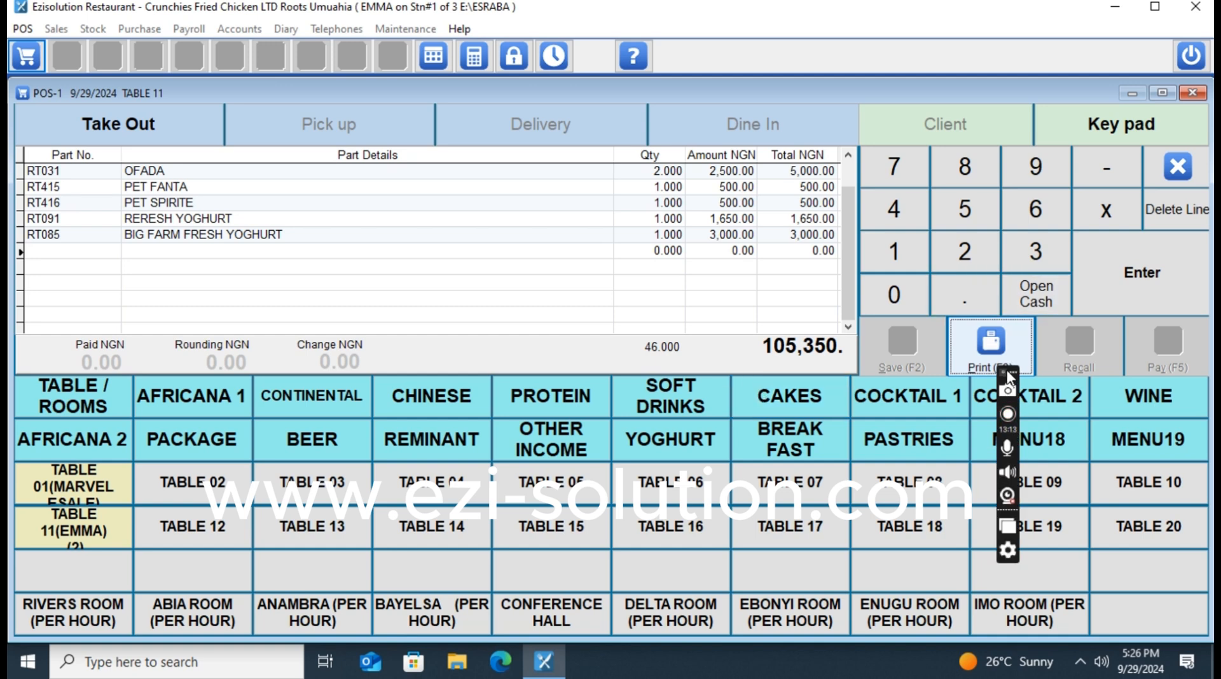
{"action": "left_click_drag", "start_coordinate": [1008, 381], "coordinate": [1135, 412]}
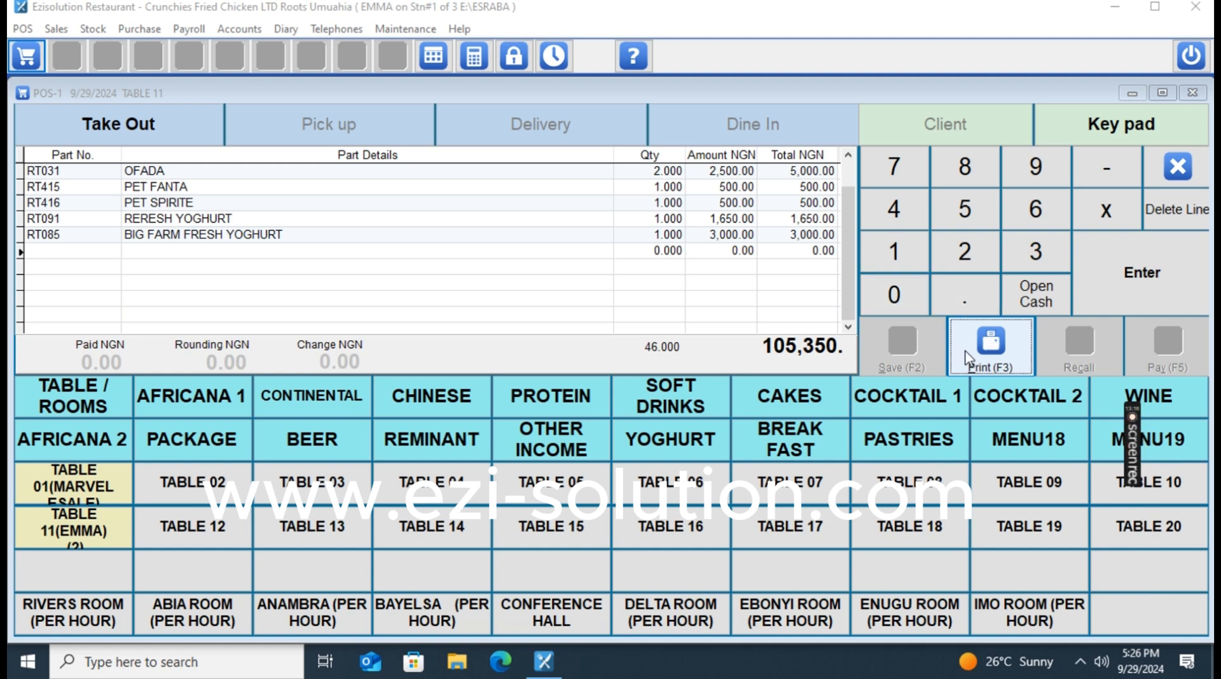
{"action": "left_click", "coordinate": [991, 353]}
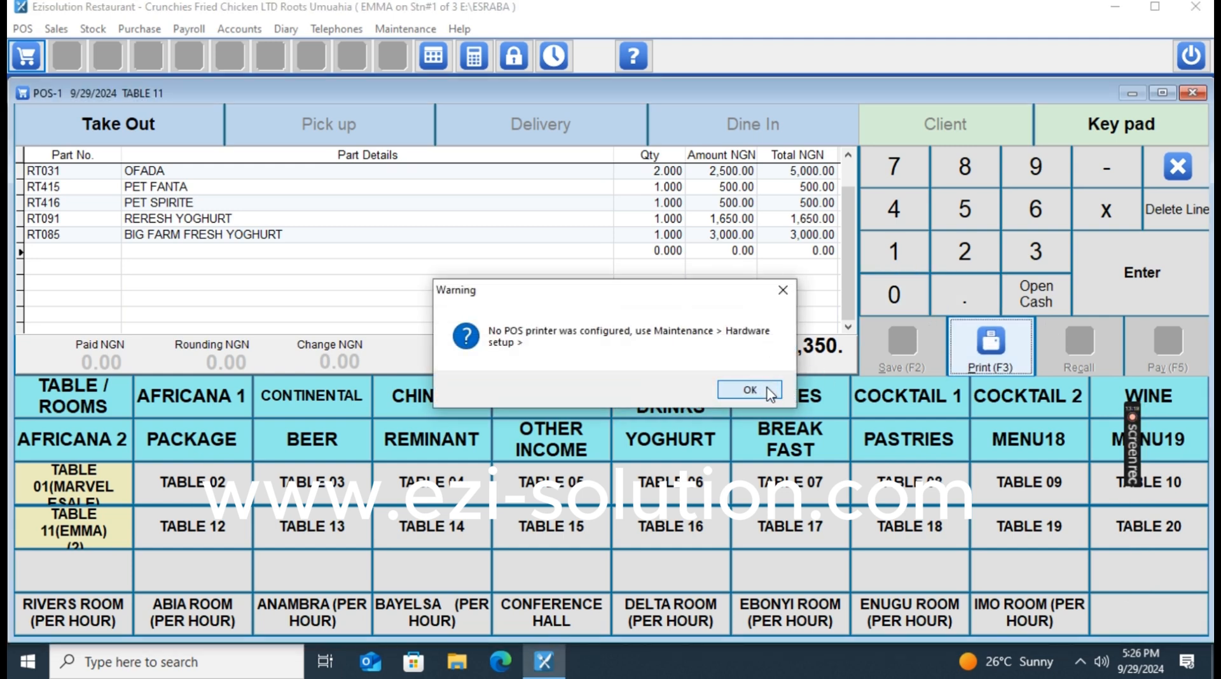
{"action": "left_click", "coordinate": [770, 391]}
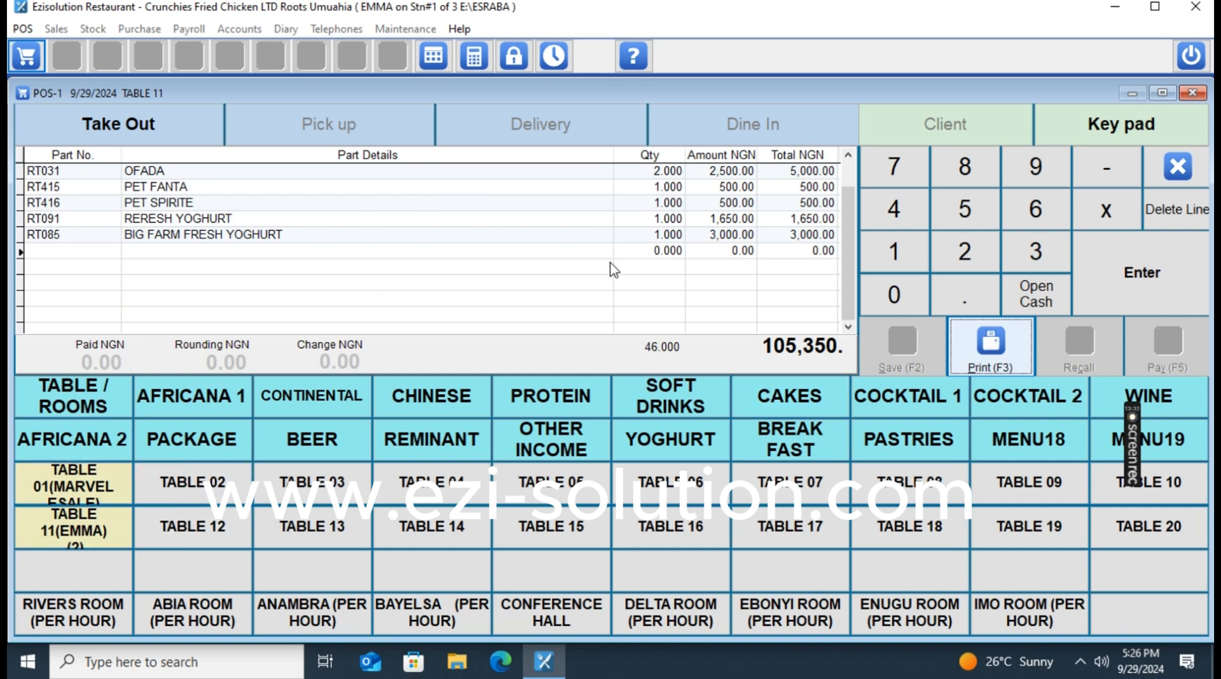
Move through the order grid from the BIG FARM FRESH YOGHURT line to the empty last row.
{"action": "left_click", "coordinate": [492, 235]}
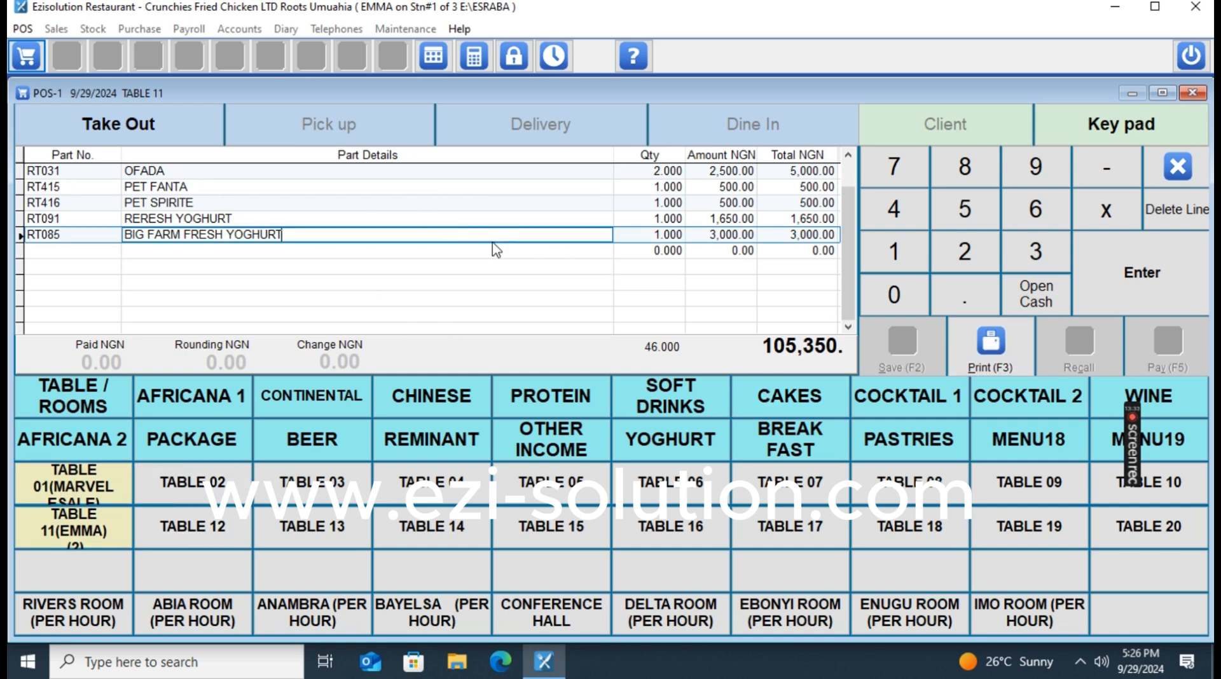
{"action": "left_click", "coordinate": [116, 231]}
{"action": "key", "text": "Up"}
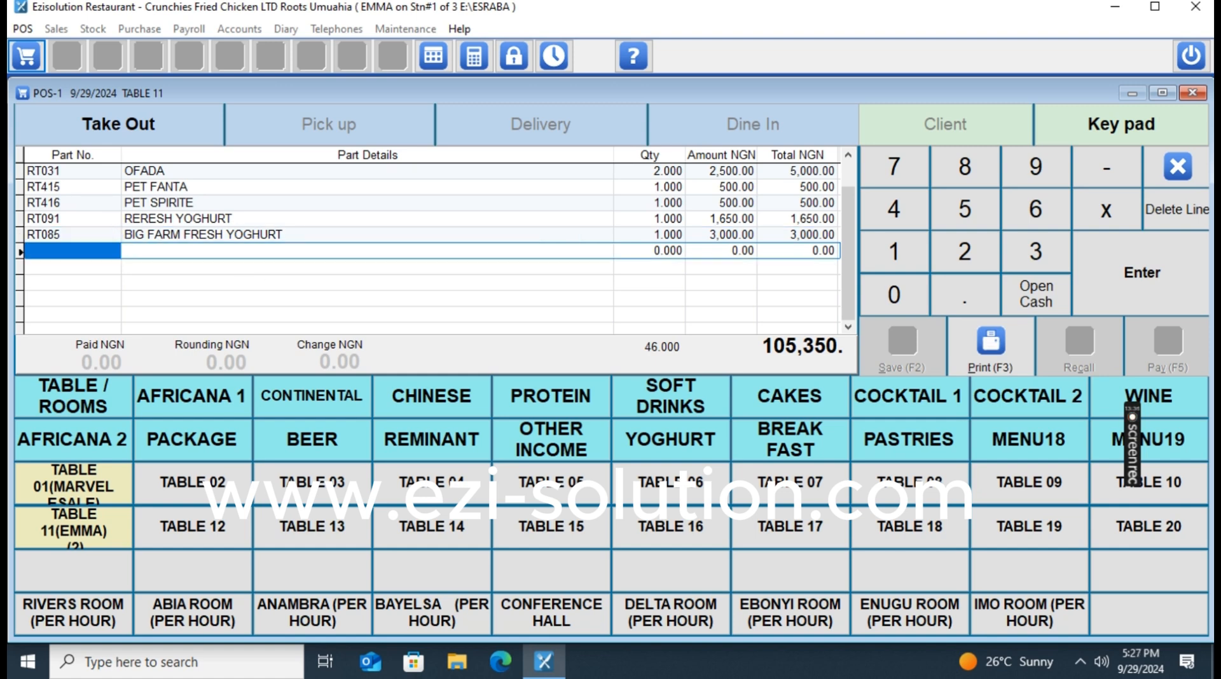
{"action": "key", "text": "Tab"}
{"action": "key", "text": "Tab"}
{"action": "key", "text": "Tab"}
{"action": "key", "text": "Tab"}
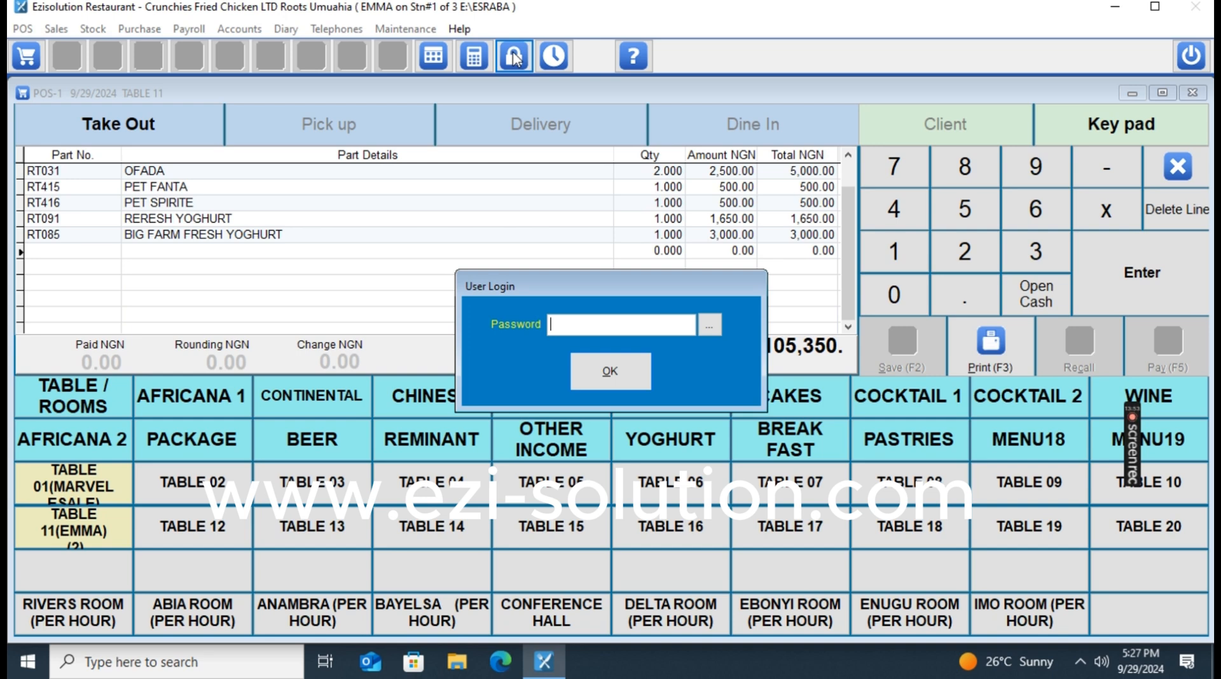
Log in as the other operator, retrying after an invalid password, then abort the Table 11 sale.
{"action": "type", "text": "**************"}
{"action": "key", "text": "Return"}
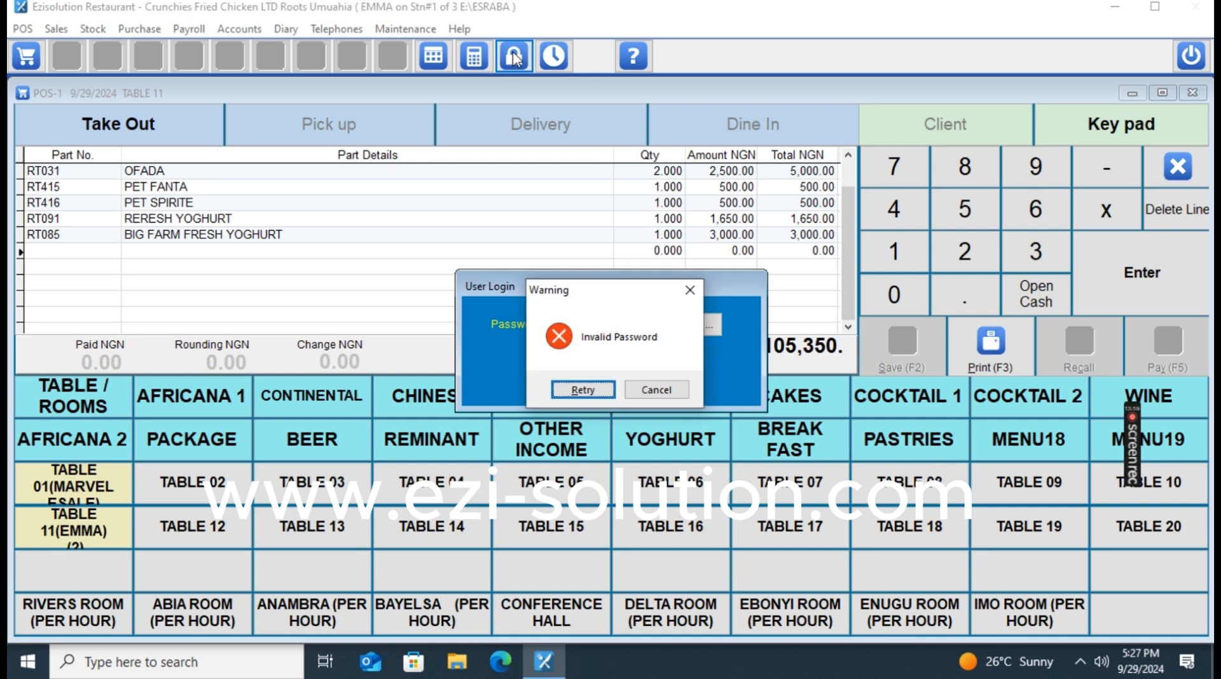
{"action": "key", "text": "Return"}
{"action": "type", "text": "***"}
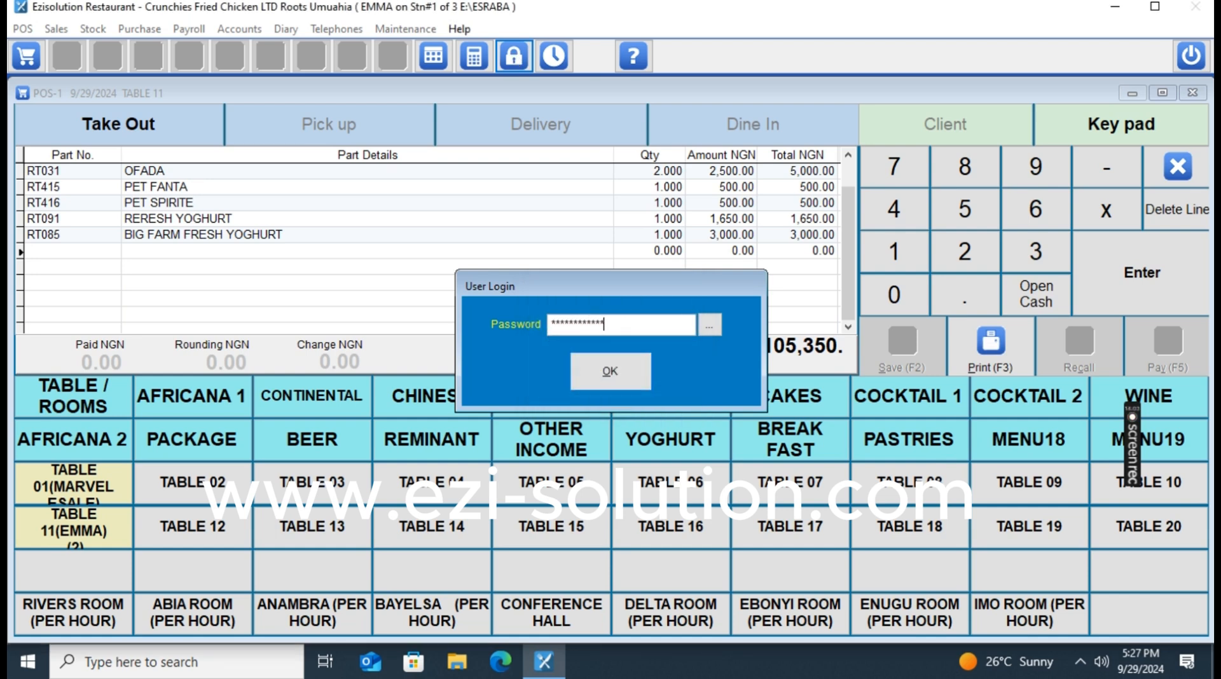
{"action": "key", "text": "Return"}
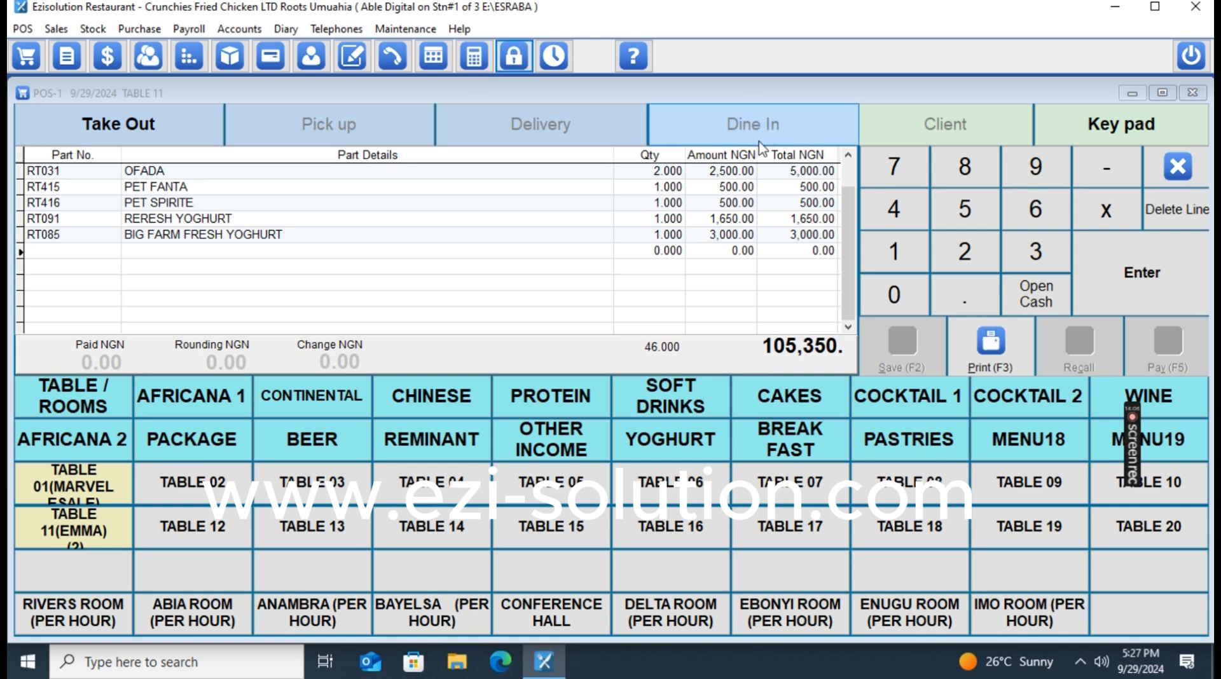
{"action": "left_click", "coordinate": [1181, 179]}
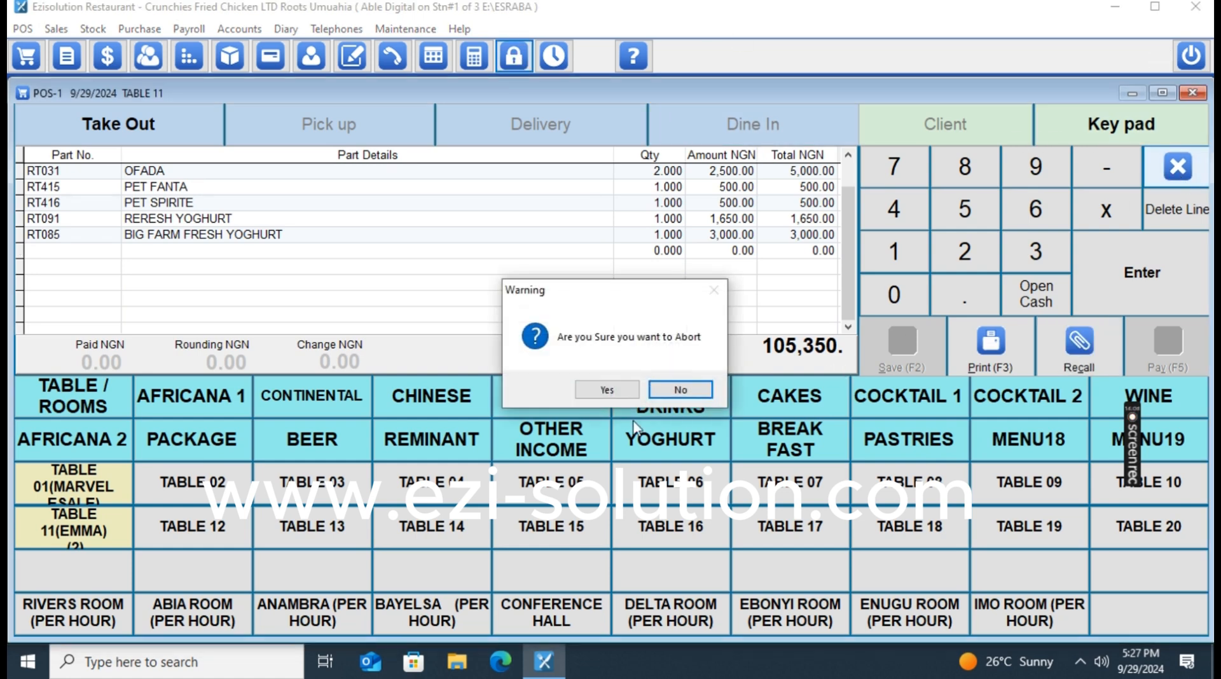
Confirm the abort to empty the sale screen, then view and close Table 11's 12-item order.
{"action": "left_click", "coordinate": [609, 396]}
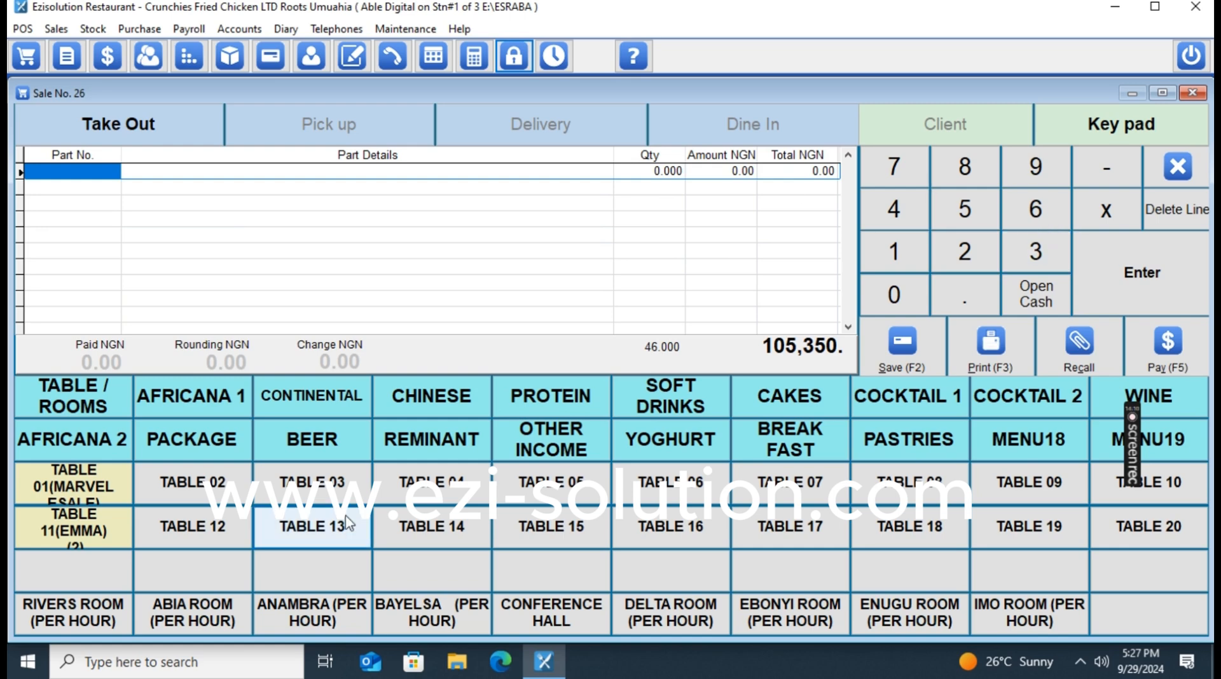
{"action": "left_click", "coordinate": [98, 537]}
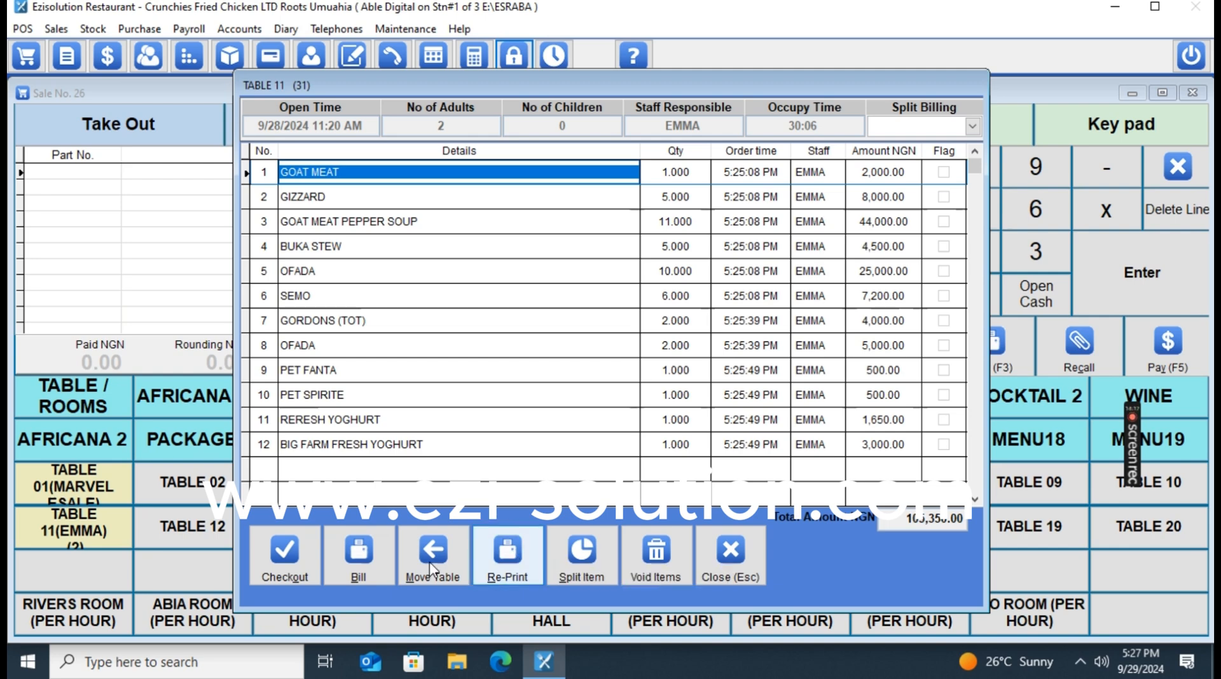
{"action": "left_click", "coordinate": [742, 566]}
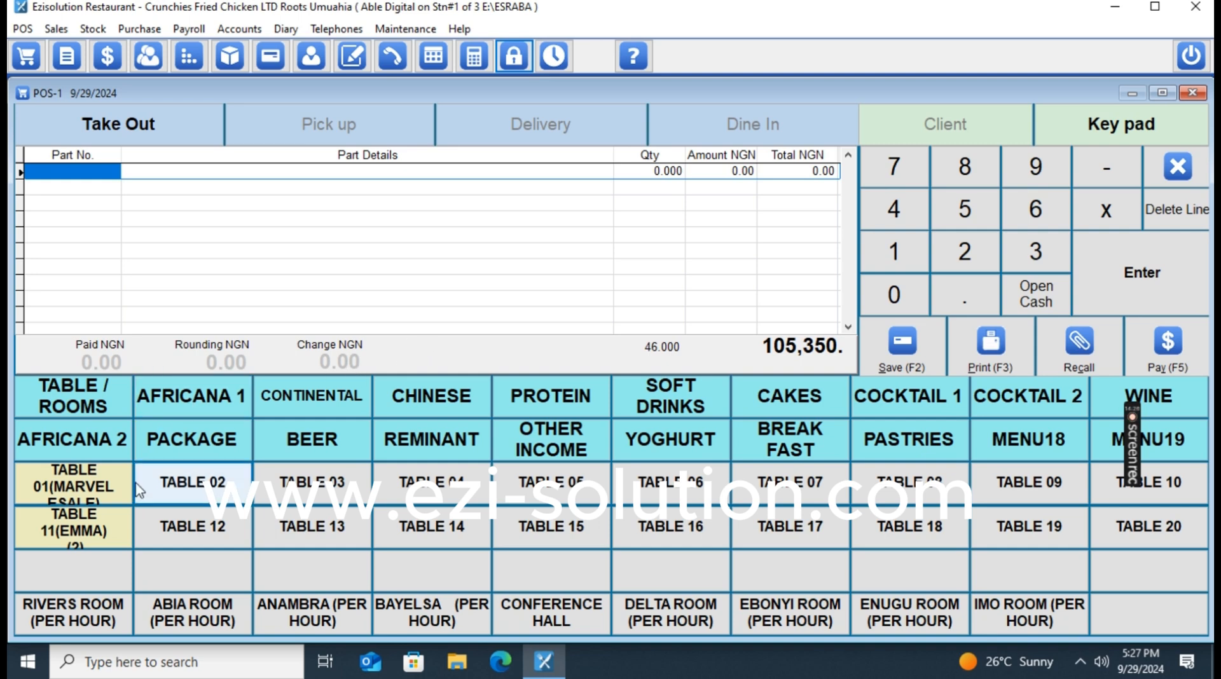
Leave tables 02 through 08 marked Ready in their status dialogs.
{"action": "left_click", "coordinate": [239, 495]}
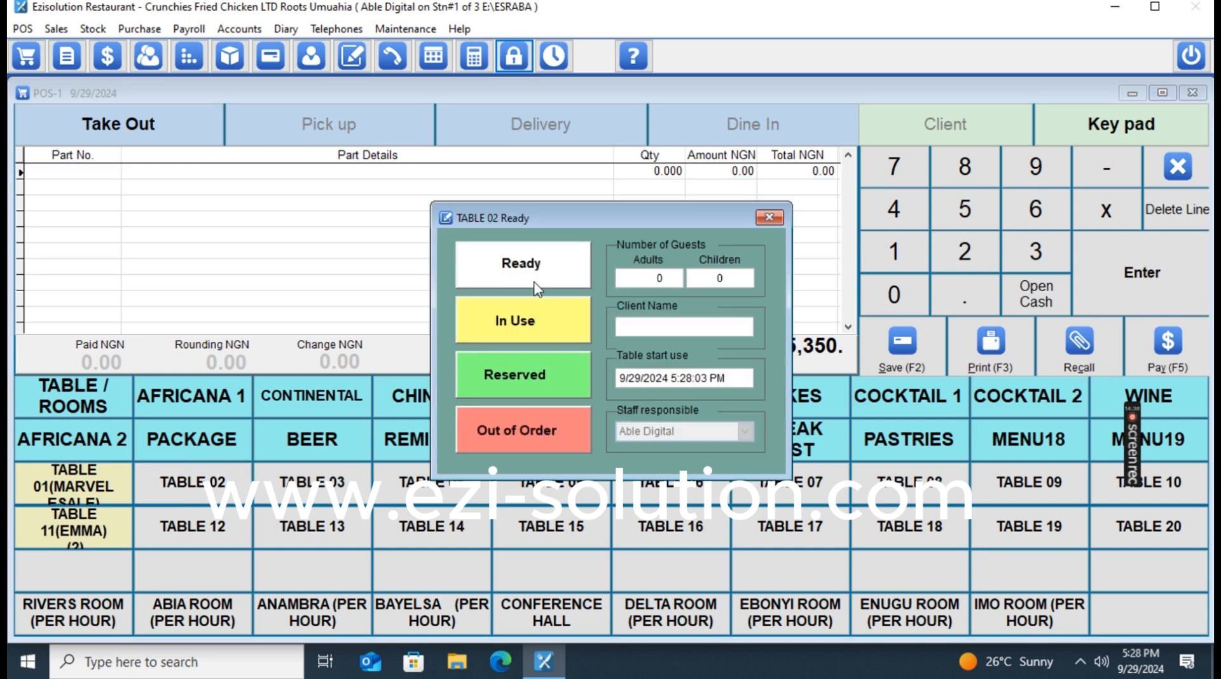
{"action": "left_click", "coordinate": [539, 283]}
{"action": "left_click", "coordinate": [322, 495]}
{"action": "left_click", "coordinate": [562, 282]}
{"action": "left_click", "coordinate": [449, 495]}
{"action": "left_click", "coordinate": [563, 284]}
{"action": "left_click", "coordinate": [571, 469]}
{"action": "left_click", "coordinate": [563, 280]}
{"action": "left_click", "coordinate": [671, 484]}
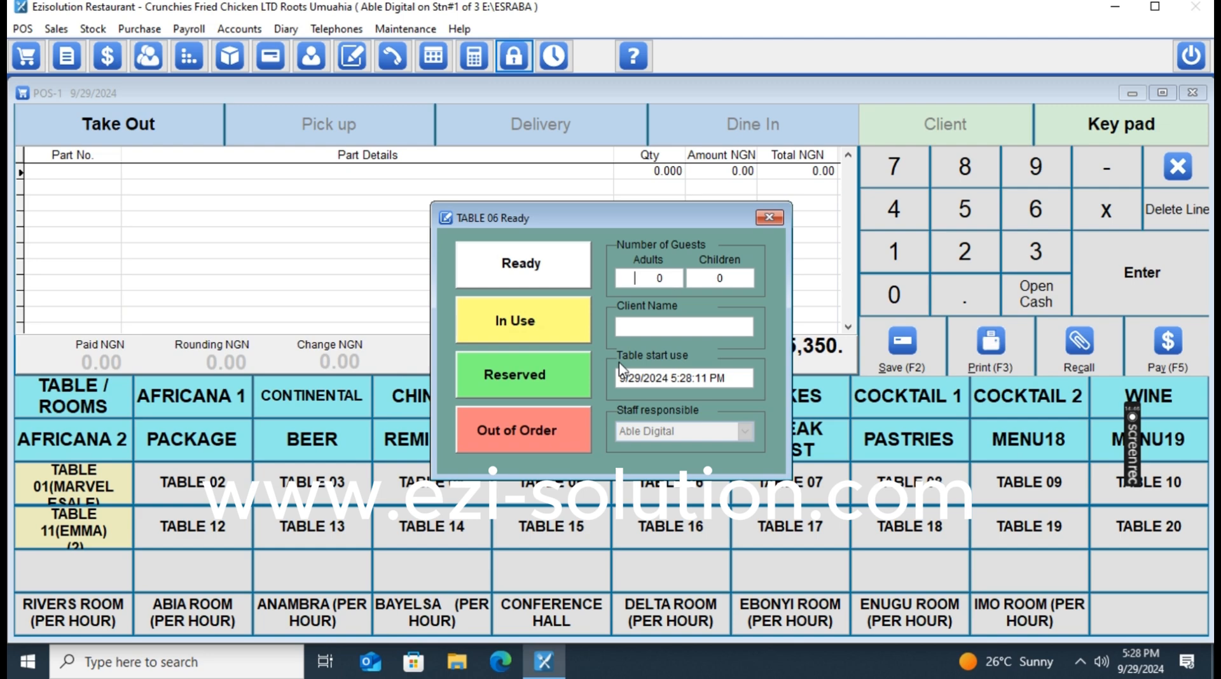
{"action": "left_click", "coordinate": [553, 266]}
{"action": "left_click", "coordinate": [826, 495]}
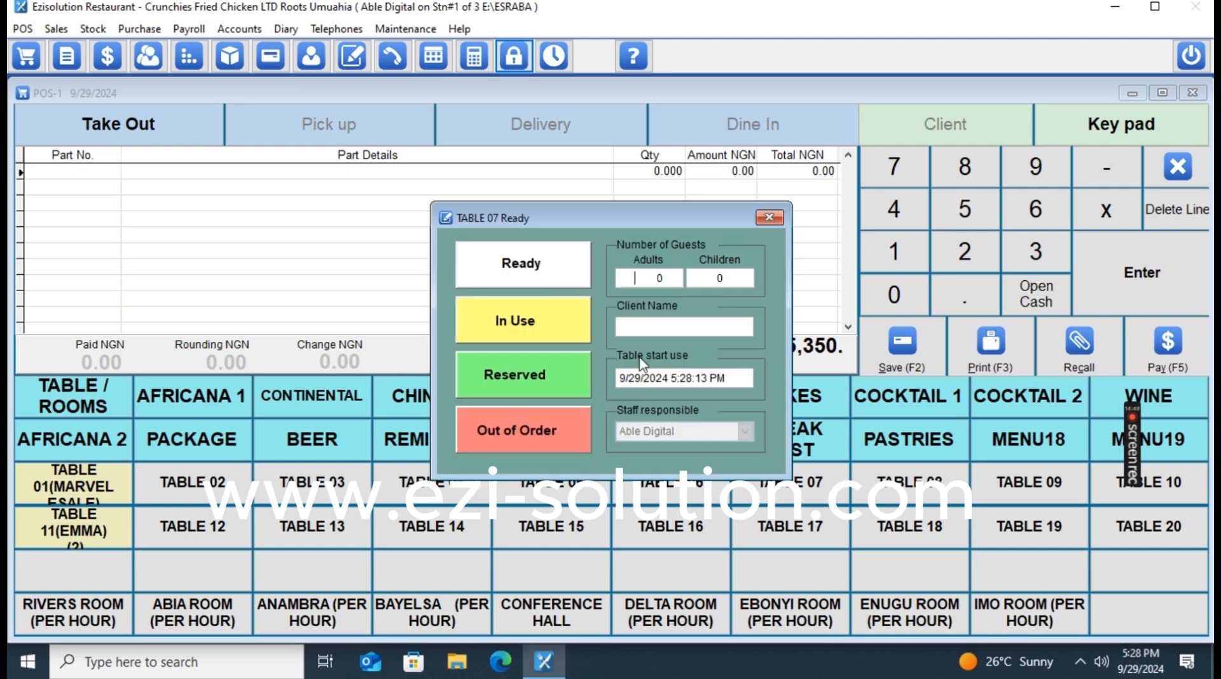
{"action": "left_click", "coordinate": [560, 280]}
{"action": "left_click", "coordinate": [897, 493]}
{"action": "left_click", "coordinate": [573, 274]}
Leave tables 09, 10, 12, 13 and 14 marked Ready.
{"action": "left_click", "coordinate": [1034, 496]}
{"action": "left_click", "coordinate": [572, 270]}
{"action": "left_click", "coordinate": [1149, 484]}
{"action": "left_click", "coordinate": [537, 267]}
{"action": "left_click", "coordinate": [193, 527]}
{"action": "left_click", "coordinate": [505, 262]}
{"action": "left_click", "coordinate": [312, 527]}
{"action": "left_click", "coordinate": [521, 264]}
{"action": "left_click", "coordinate": [431, 527]}
{"action": "left_click", "coordinate": [517, 271]}
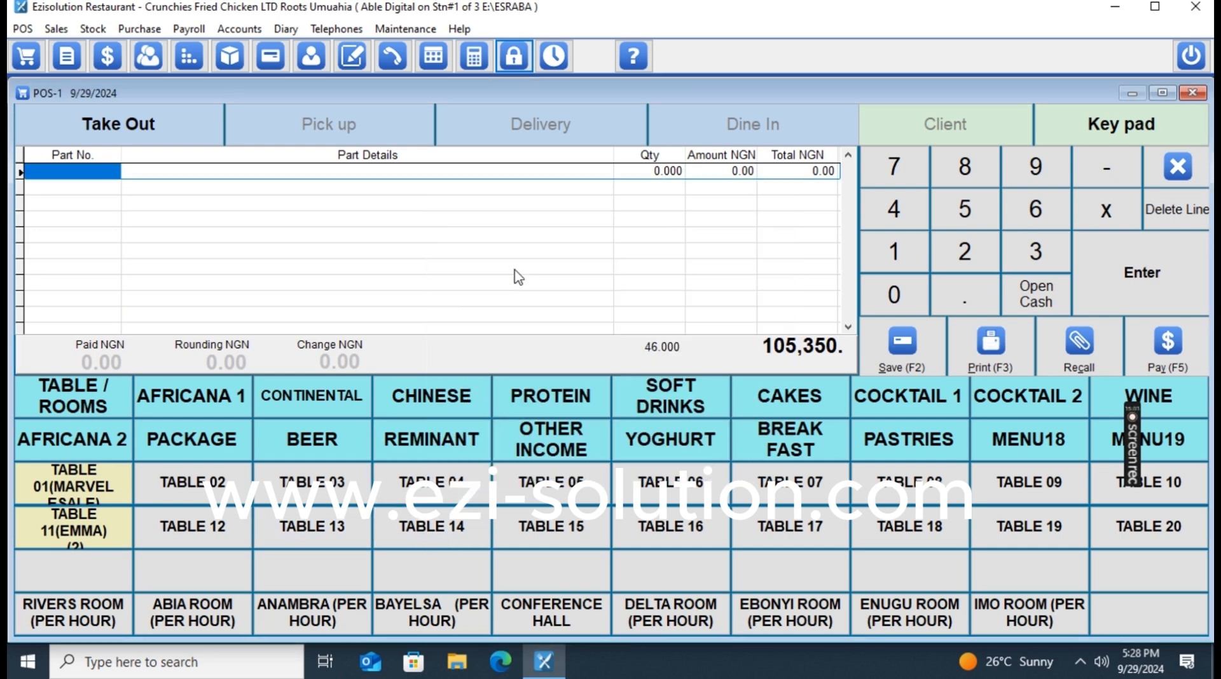
Set tables 15, 16, 17, 18, 19 and 20 to Ready.
{"action": "left_click", "coordinate": [551, 527]}
{"action": "left_click", "coordinate": [570, 271]}
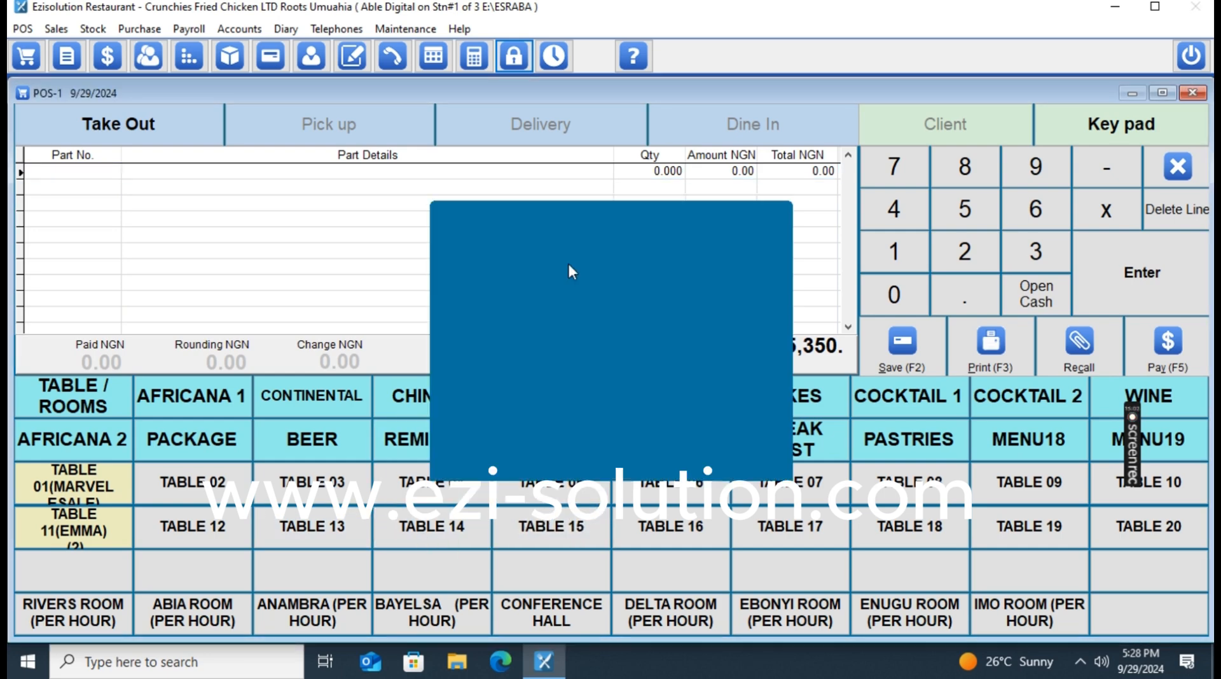
{"action": "left_click", "coordinate": [671, 527]}
{"action": "left_click", "coordinate": [573, 254]}
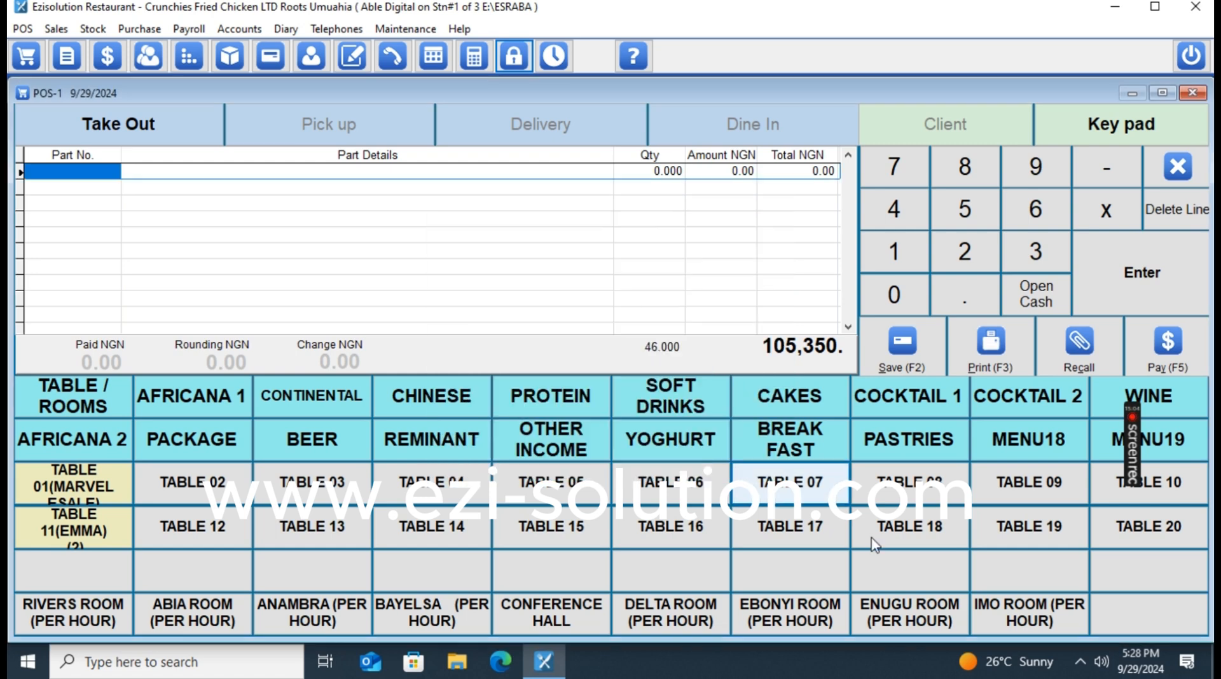
{"action": "left_click", "coordinate": [790, 526]}
{"action": "left_click", "coordinate": [569, 271]}
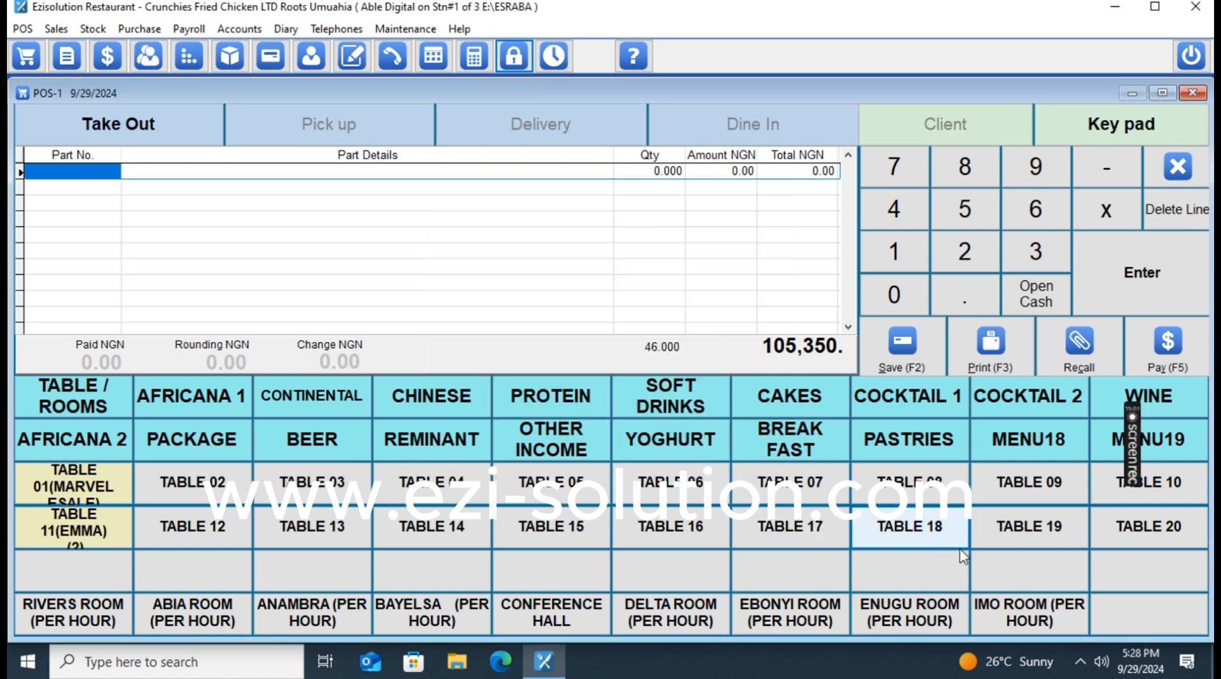
{"action": "left_click", "coordinate": [910, 526]}
{"action": "left_click", "coordinate": [521, 274]}
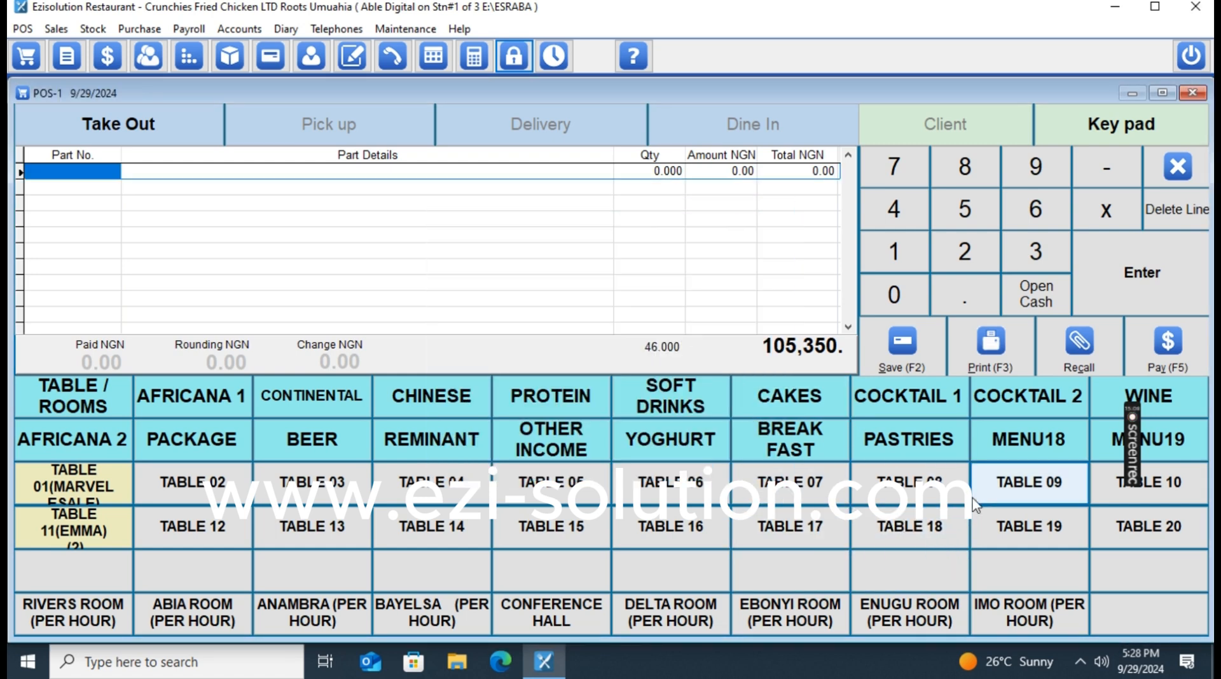
{"action": "left_click", "coordinate": [1029, 527]}
{"action": "left_click", "coordinate": [551, 280]}
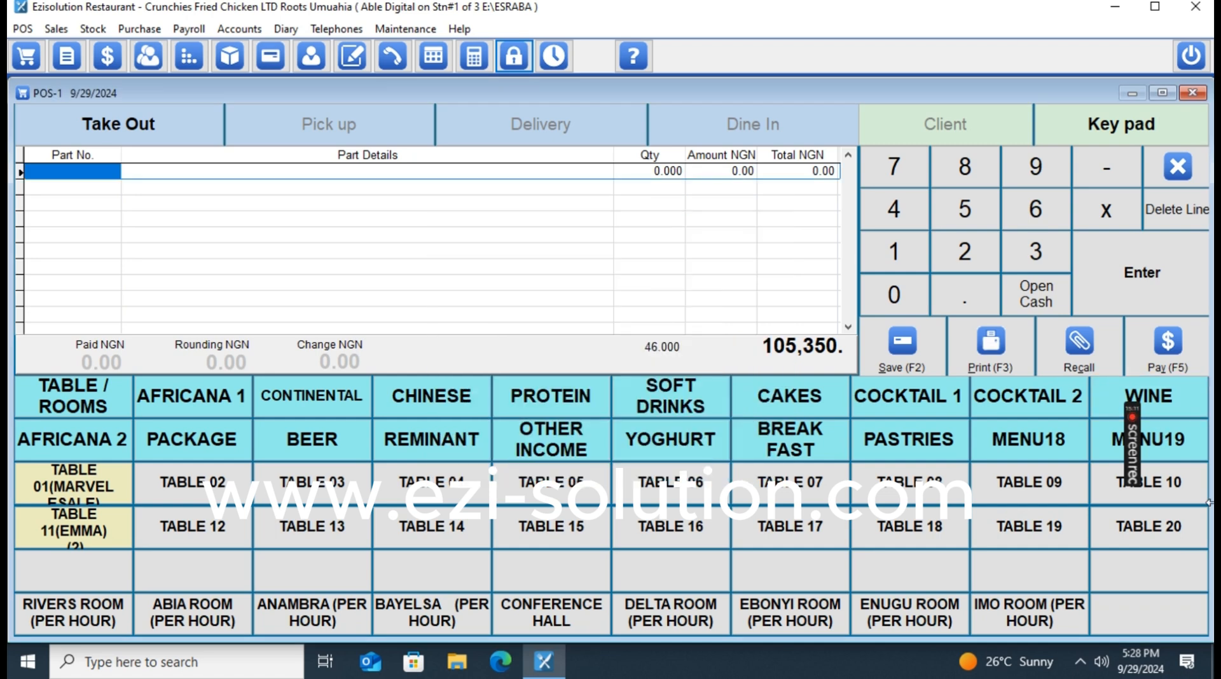
{"action": "left_click", "coordinate": [1149, 527]}
{"action": "left_click", "coordinate": [544, 258]}
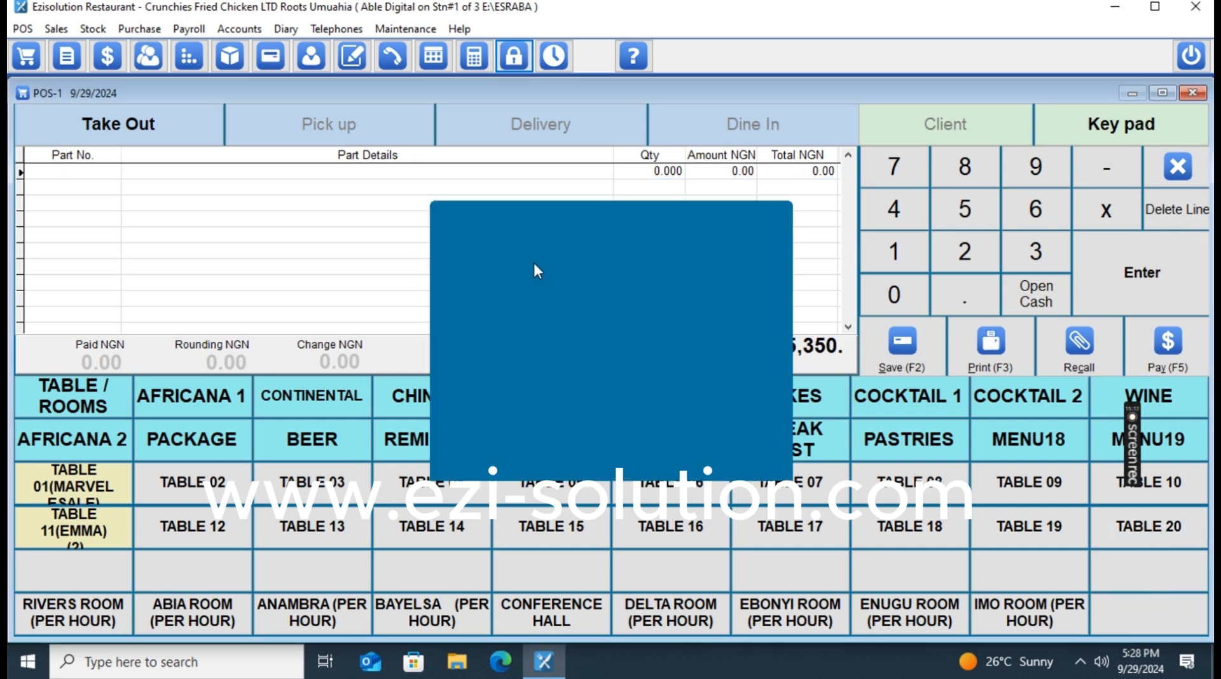
Change to the waiter's user account and open Table 11's 12-item order totalling 105,350 NGN.
{"action": "left_click", "coordinate": [514, 58]}
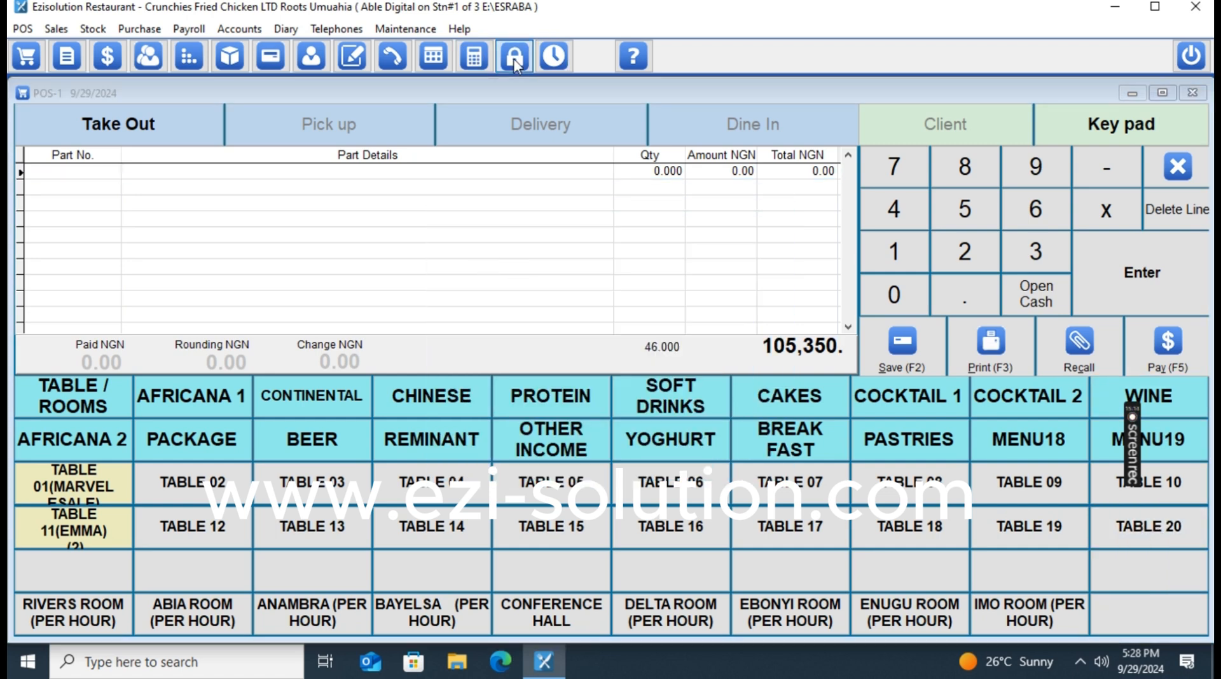
{"action": "type", "text": "*"}
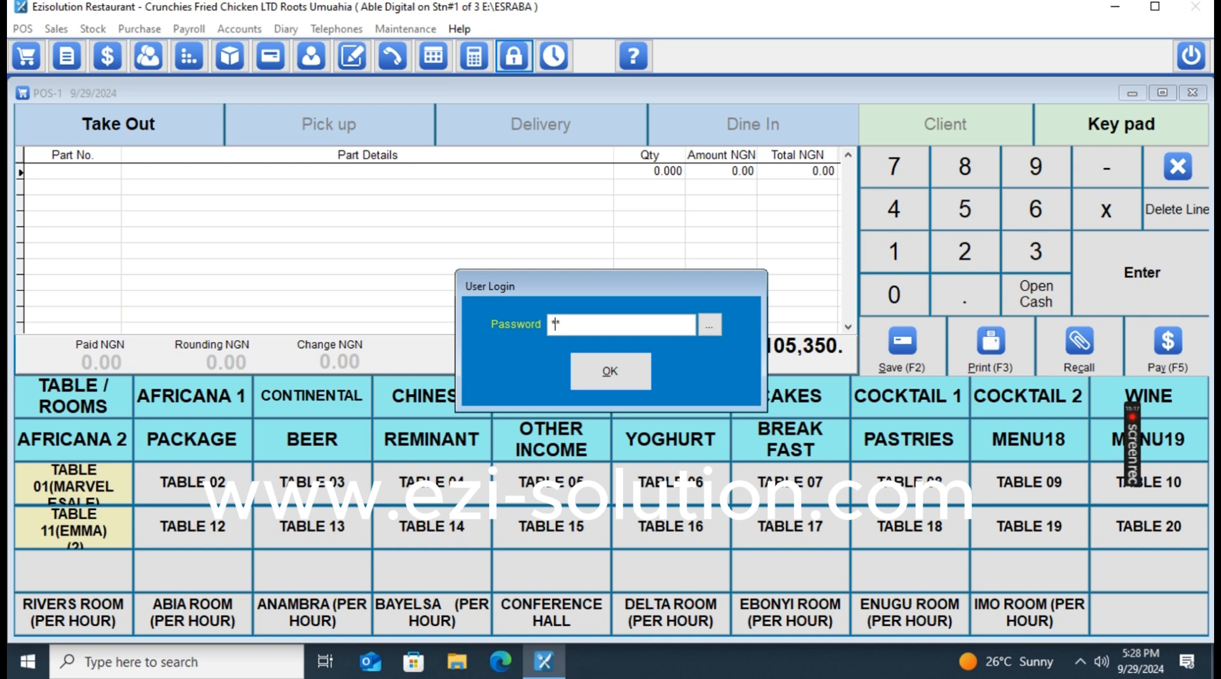
{"action": "key", "text": "Return"}
{"action": "type", "text": "*"}
{"action": "key", "text": "Return"}
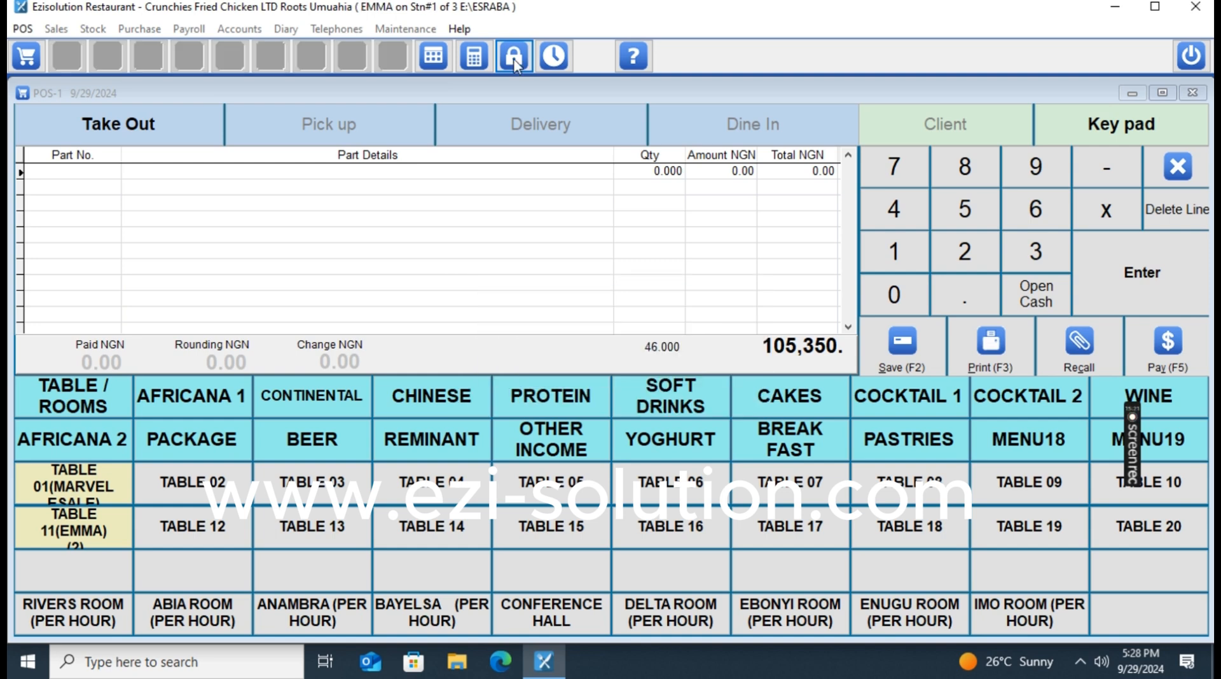
{"action": "left_click", "coordinate": [109, 536]}
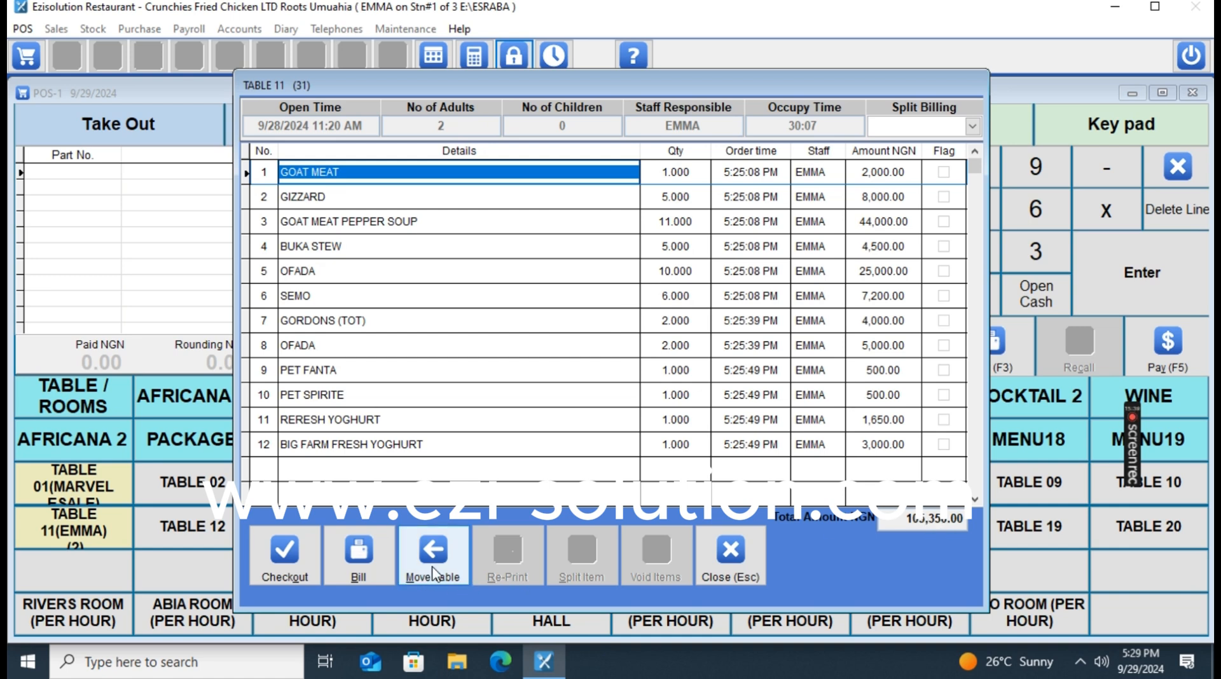
Try checking out Table 11, cancelling the password request and ignoring the error.
{"action": "left_click", "coordinate": [284, 569]}
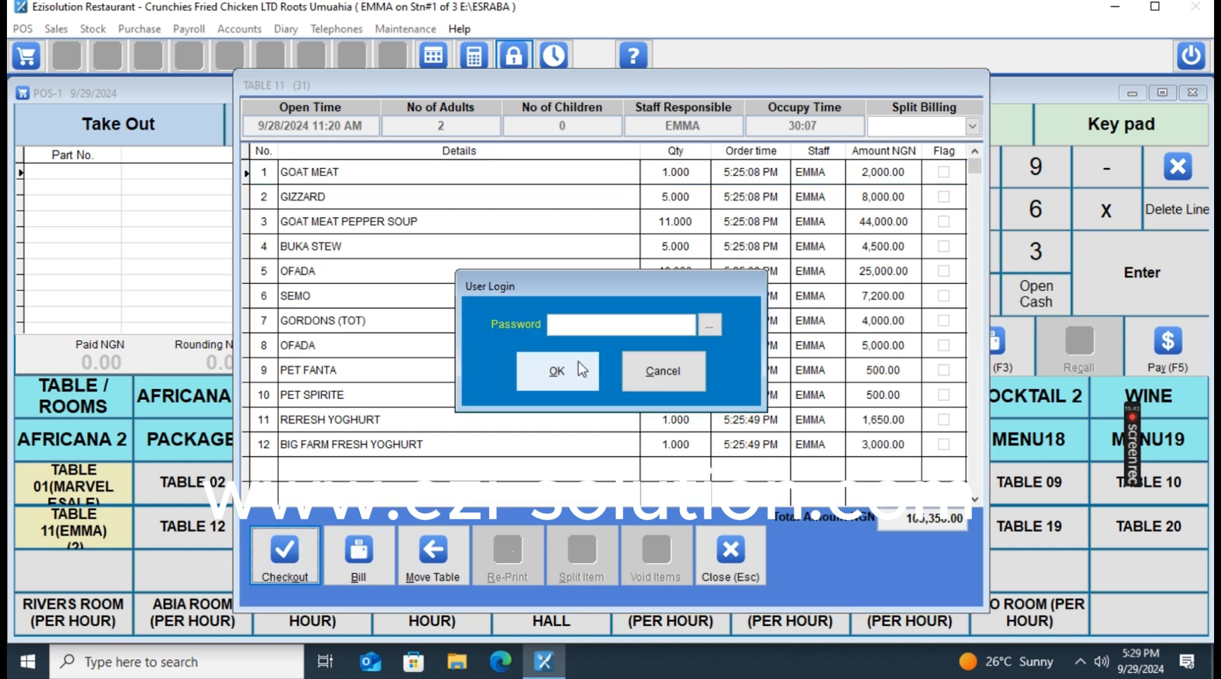
{"action": "left_click", "coordinate": [679, 369]}
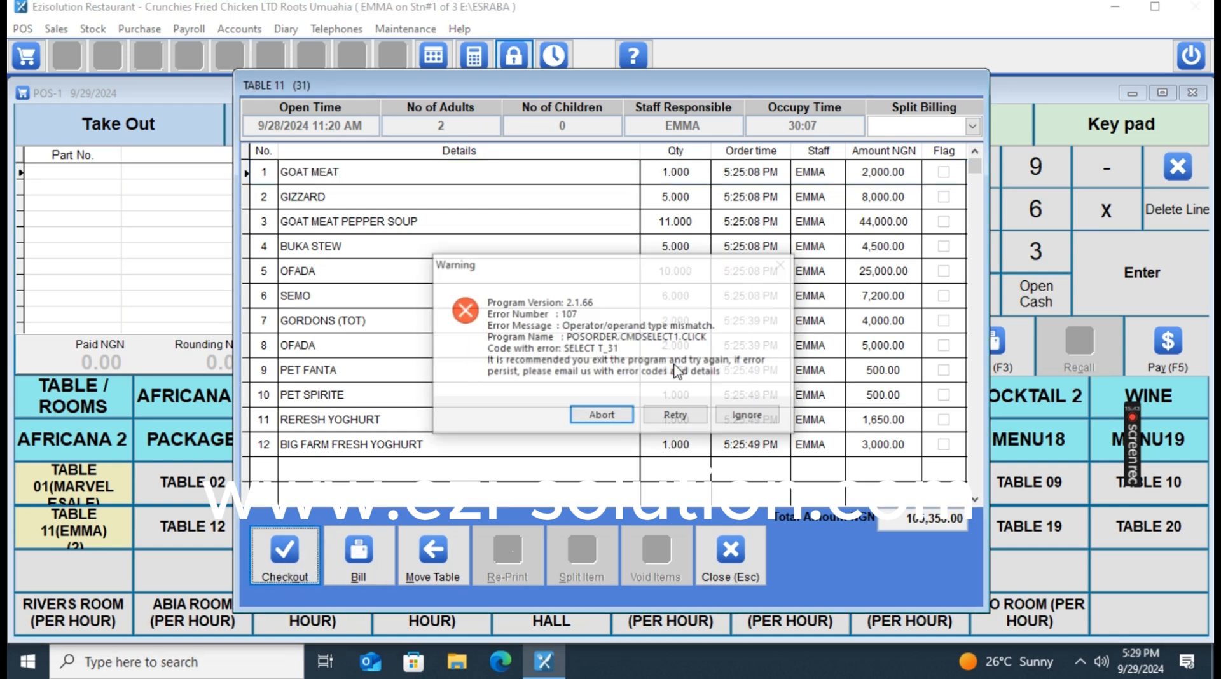
{"action": "left_click", "coordinate": [750, 414]}
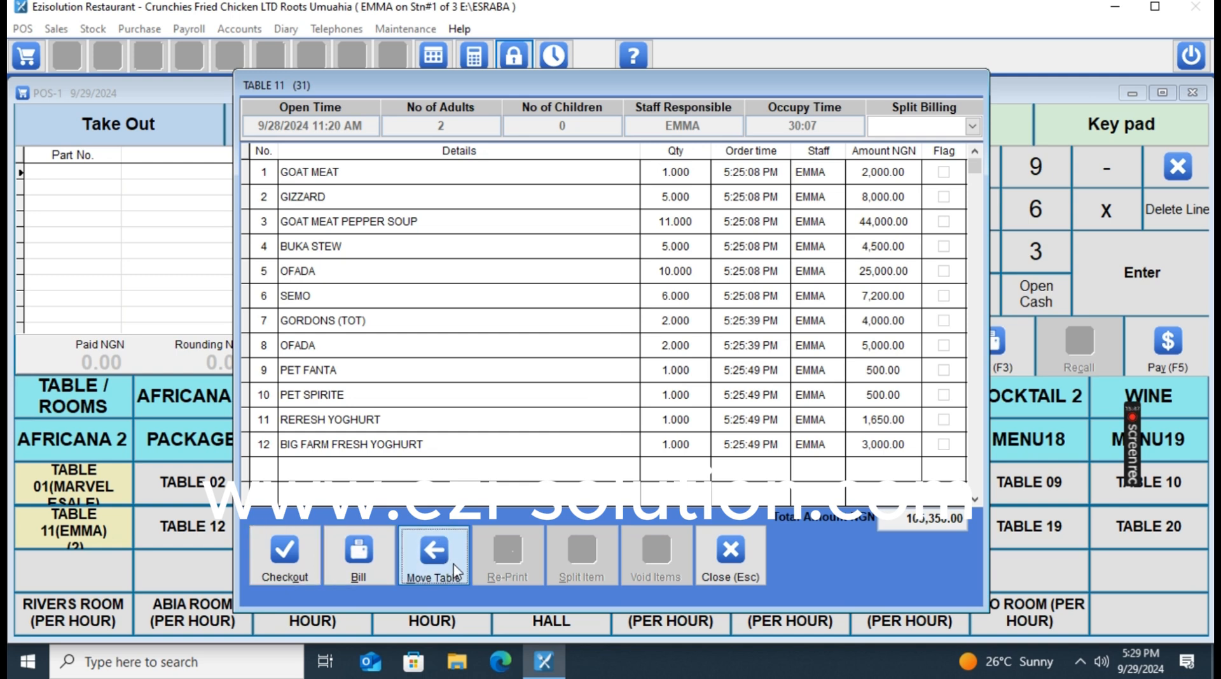
Try Move Table on Table 11 with the same result, then close its order window.
{"action": "left_click", "coordinate": [432, 556]}
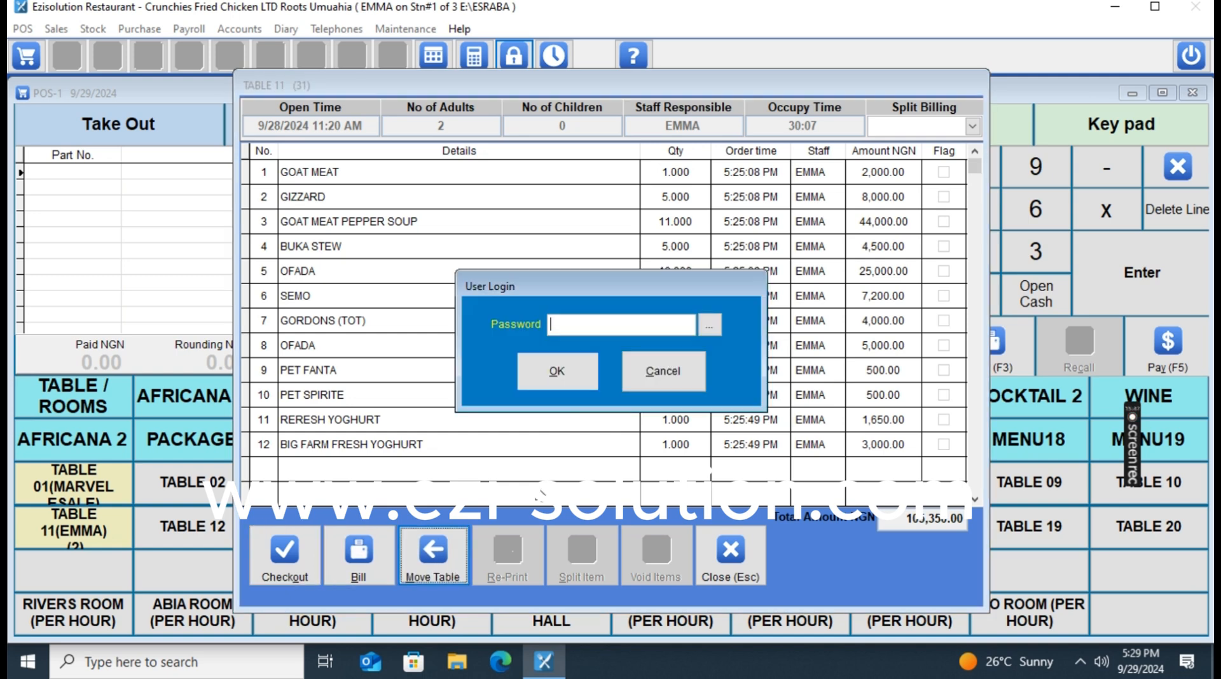
{"action": "left_click", "coordinate": [650, 372]}
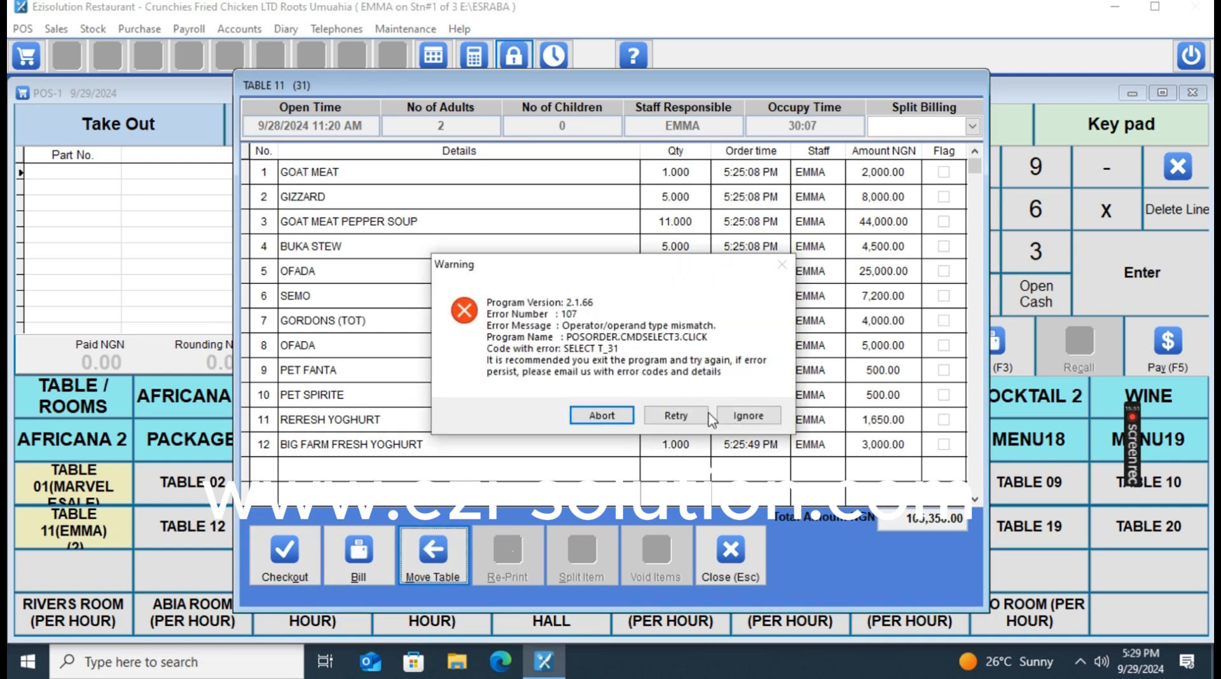
{"action": "left_click", "coordinate": [738, 416]}
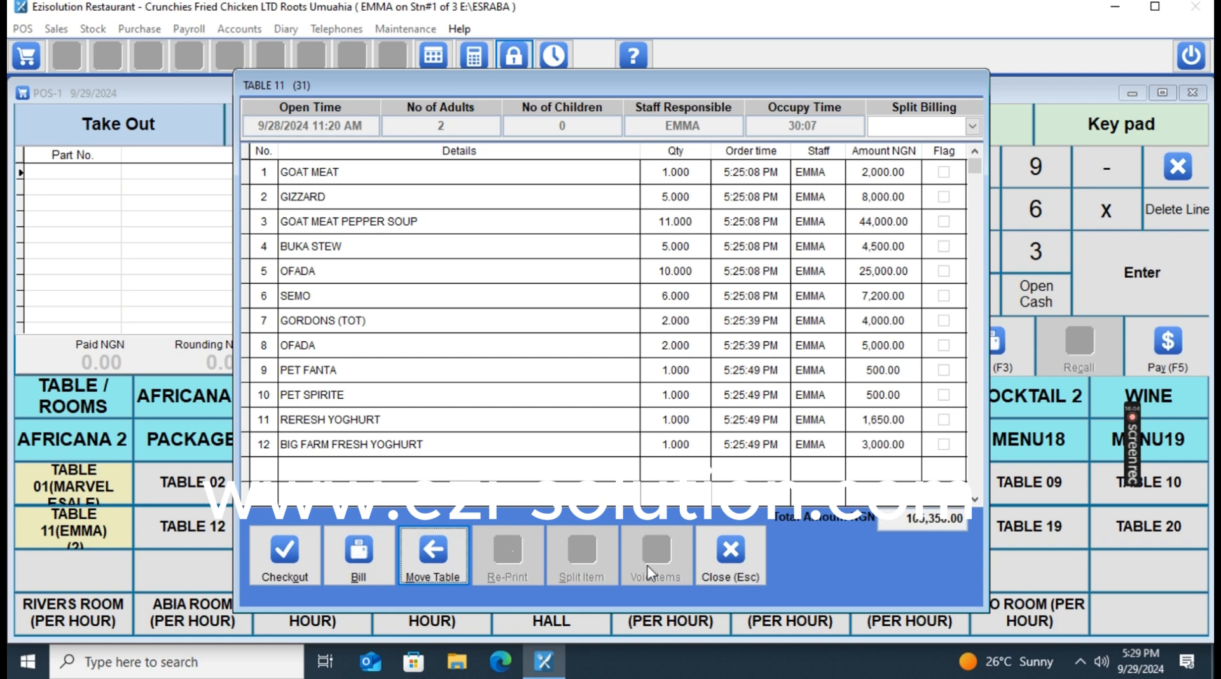
{"action": "left_click", "coordinate": [743, 570]}
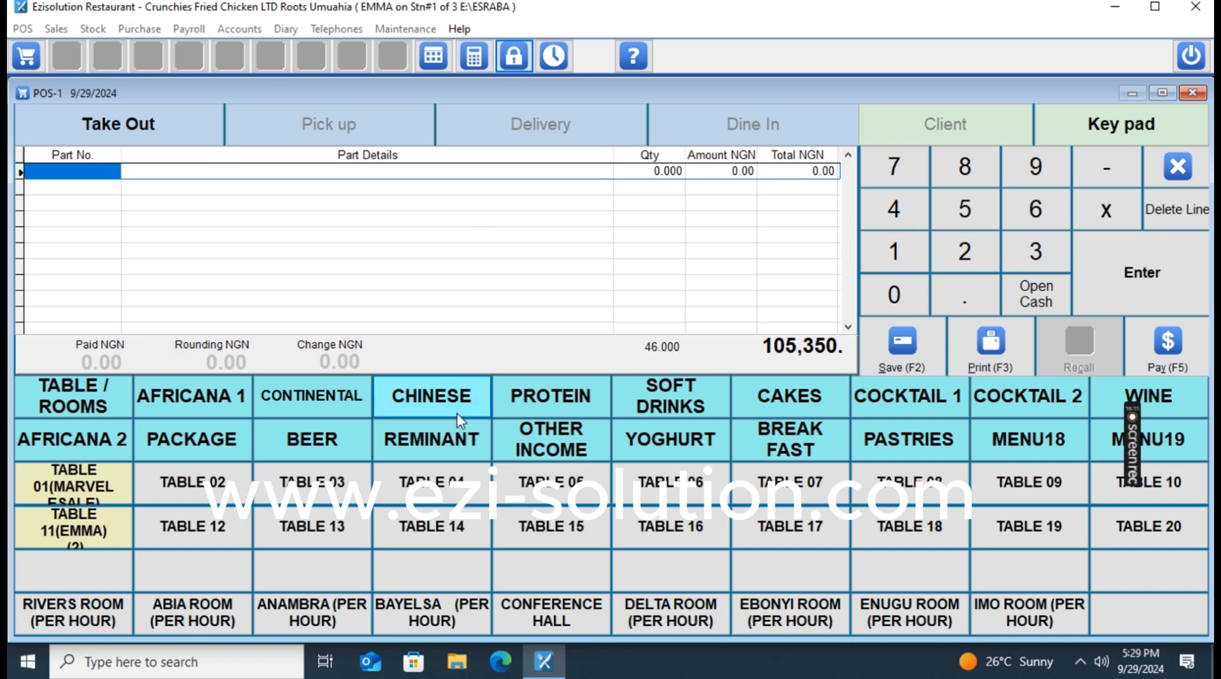
Save GULDER and two EXTRA SMOOTH beers to Table 15 for 2 adults.
{"action": "left_click", "coordinate": [332, 442]}
{"action": "left_click", "coordinate": [547, 499]}
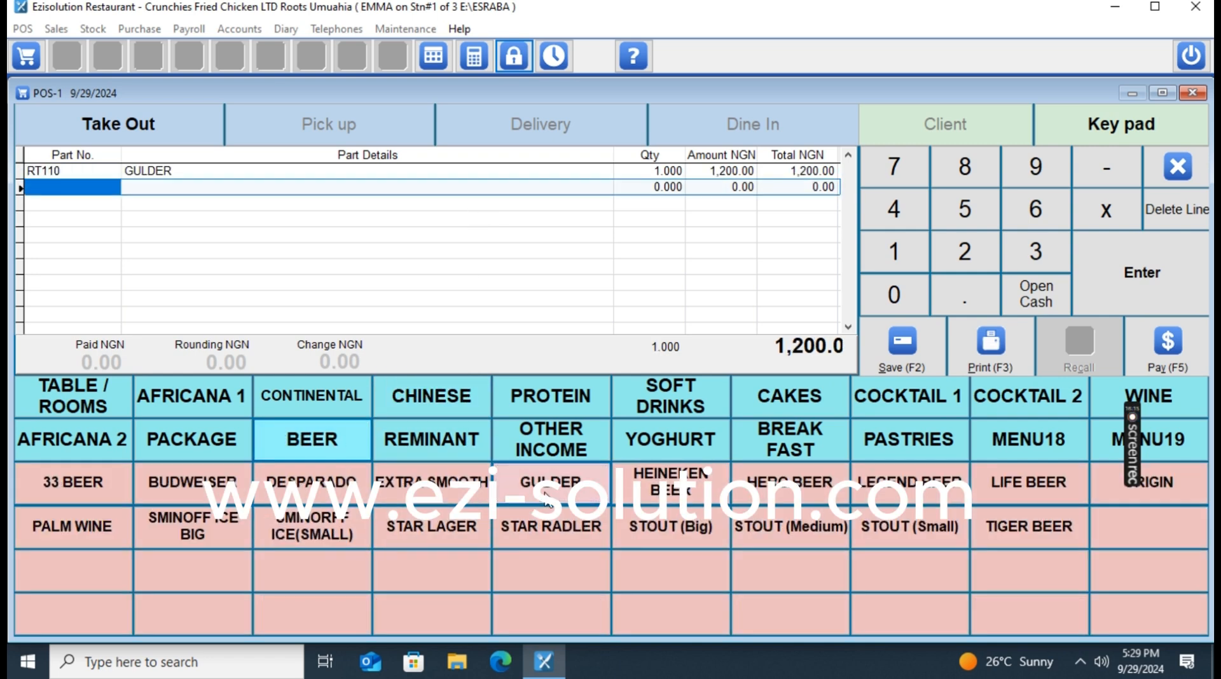
{"action": "double_click", "coordinate": [431, 491]}
{"action": "left_click", "coordinate": [73, 396]}
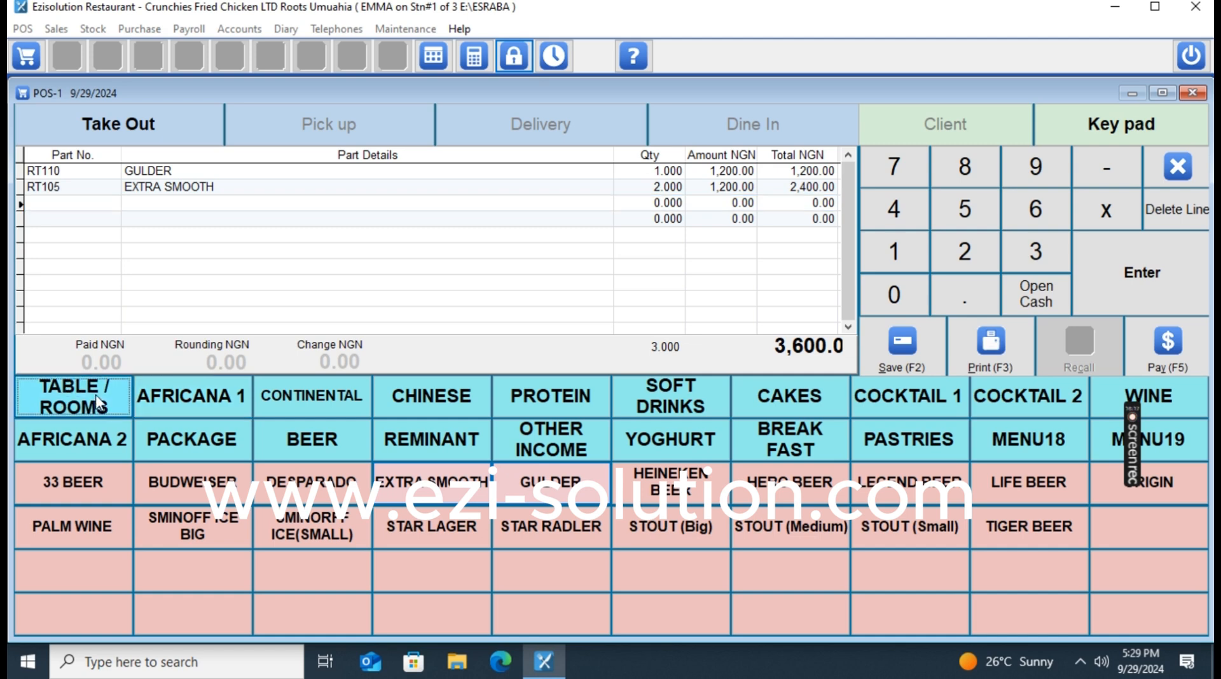
{"action": "left_click", "coordinate": [551, 526]}
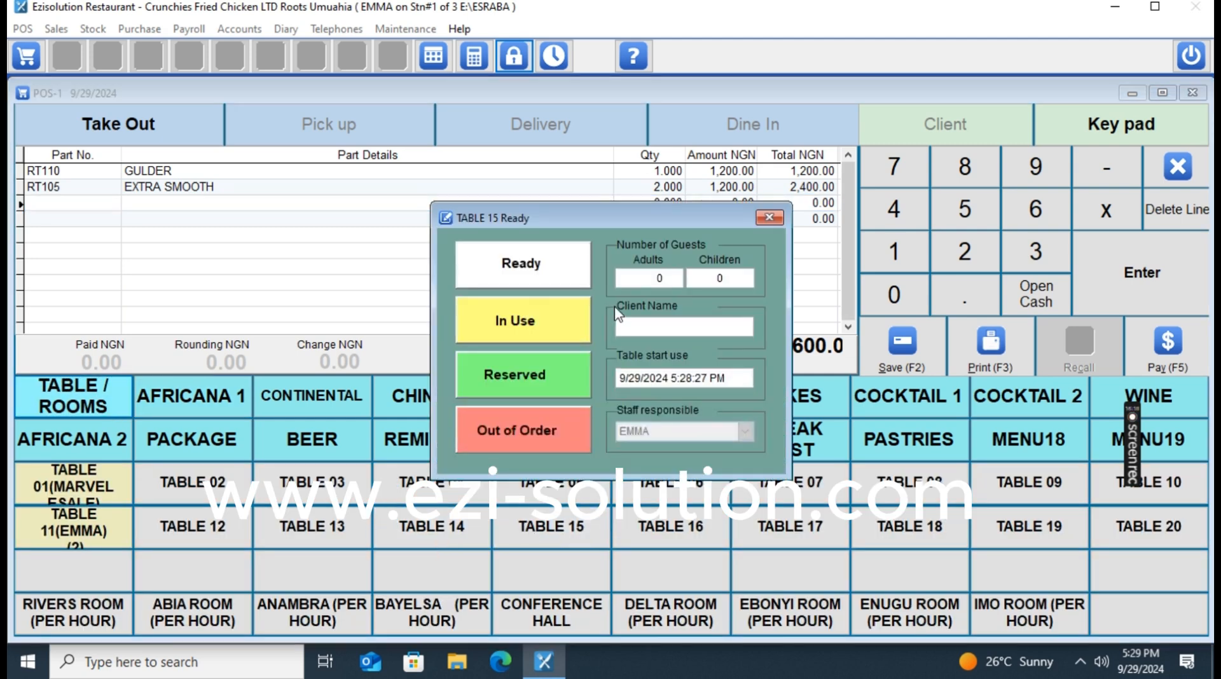
{"action": "type", "text": "2"}
{"action": "key", "text": "Tab"}
{"action": "left_click", "coordinate": [523, 321]}
{"action": "left_click", "coordinate": [544, 368]}
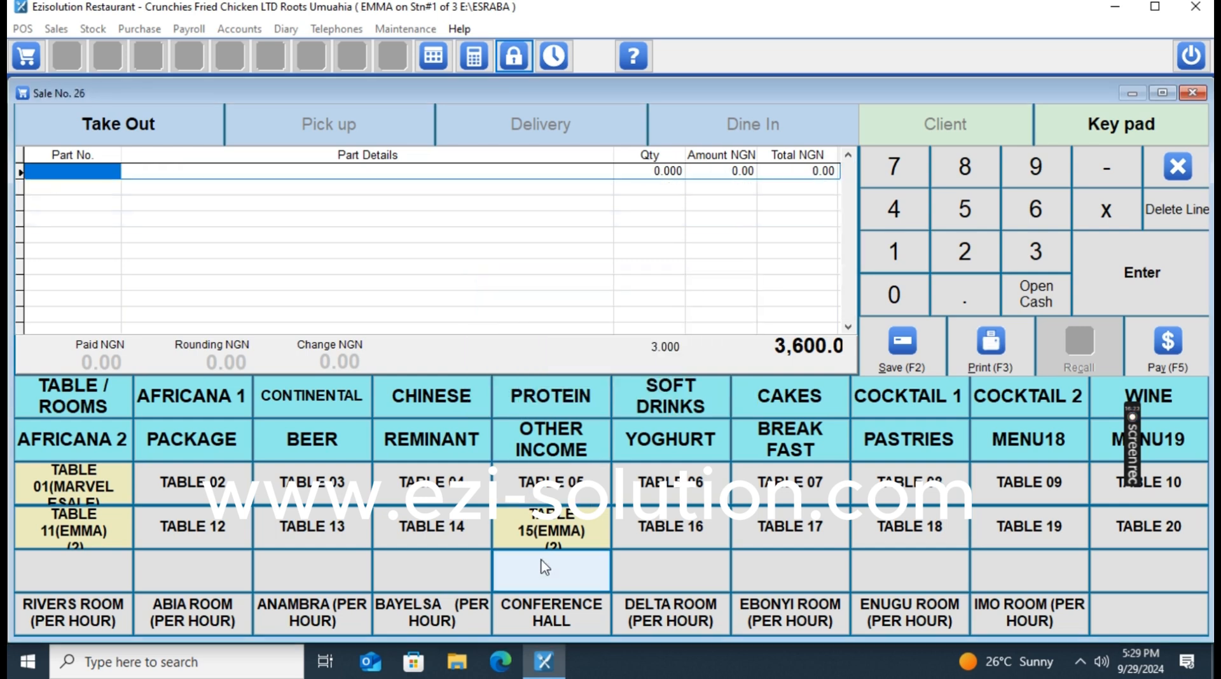
Save BIG PUPPY FIVE ALIVE JUICE, BOTTLED MALT and BIG HOLLANDIA onto Table 15's order.
{"action": "left_click", "coordinate": [670, 390]}
{"action": "left_click", "coordinate": [671, 482]}
{"action": "left_click", "coordinate": [790, 482]}
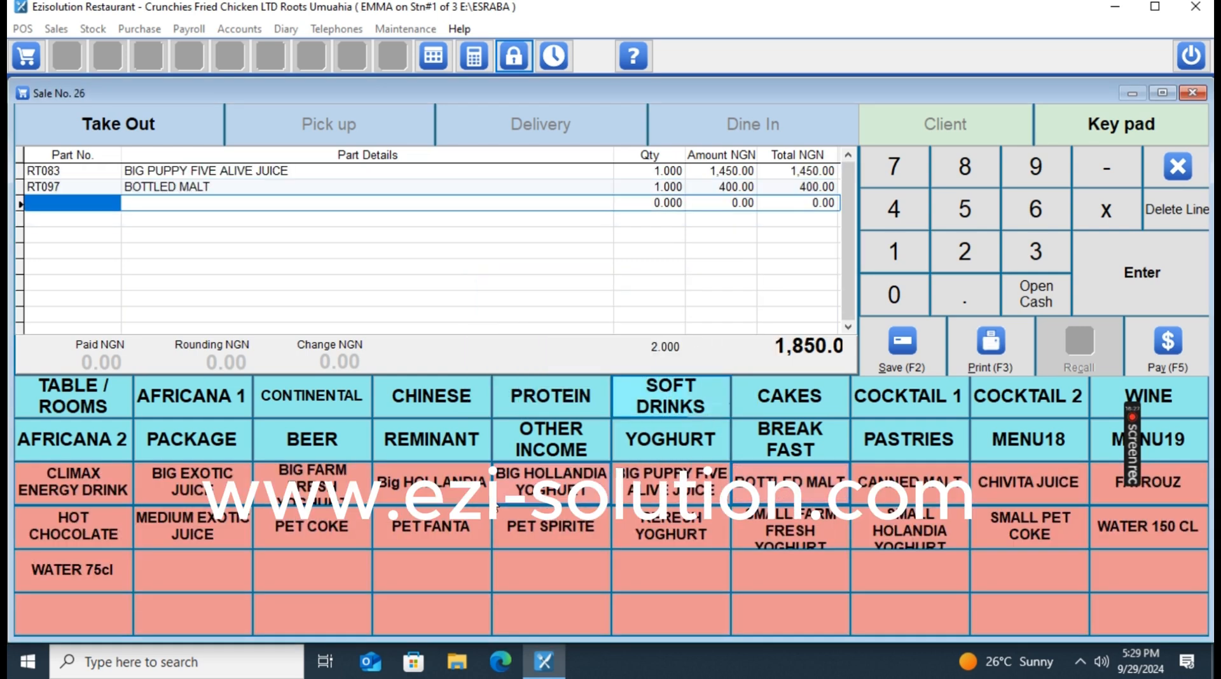
{"action": "left_click", "coordinate": [438, 489]}
{"action": "left_click", "coordinate": [74, 396]}
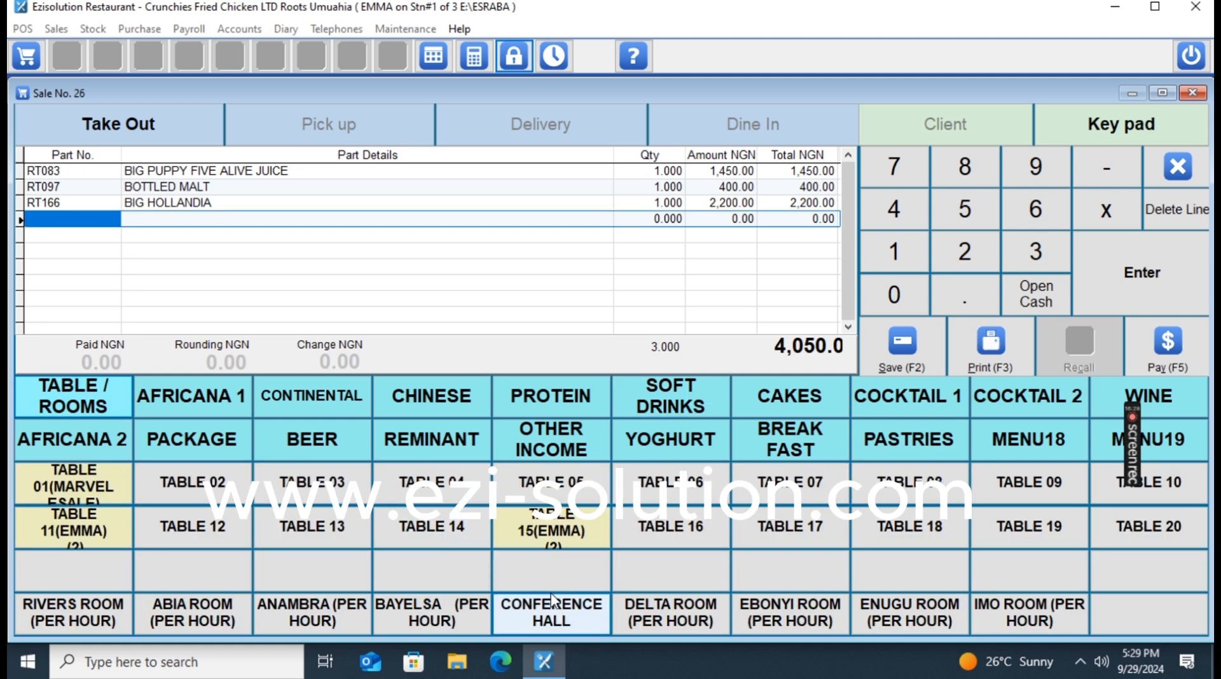
{"action": "left_click", "coordinate": [552, 528]}
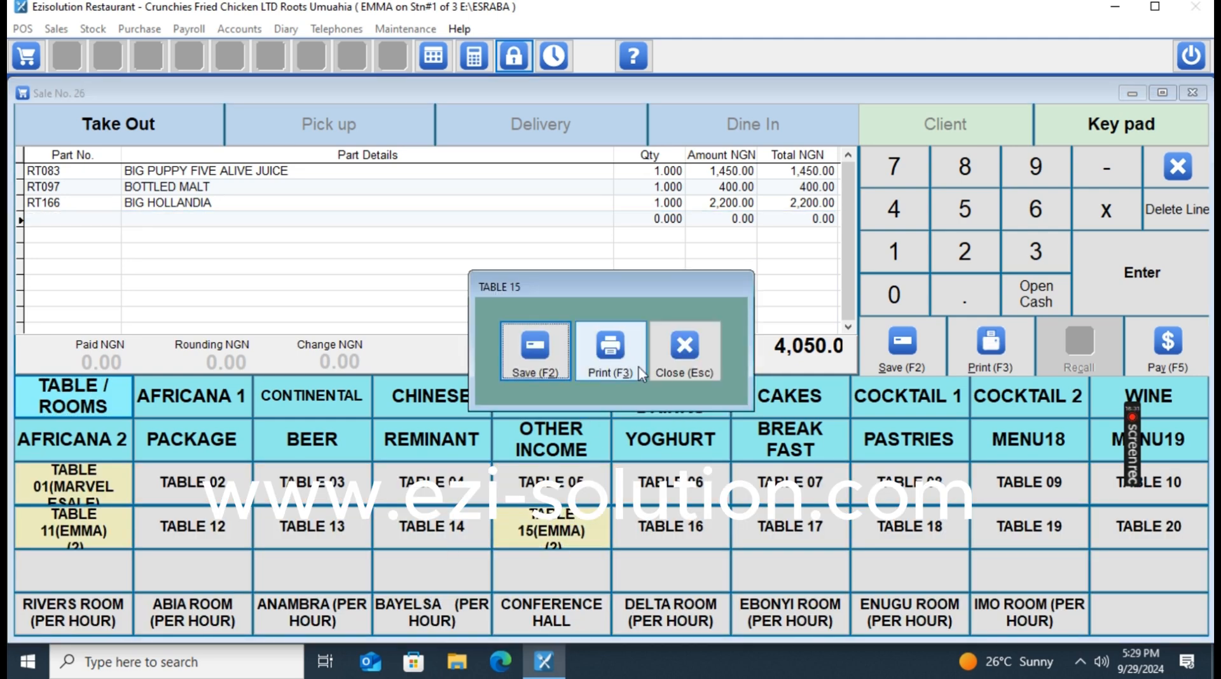
{"action": "left_click", "coordinate": [546, 363]}
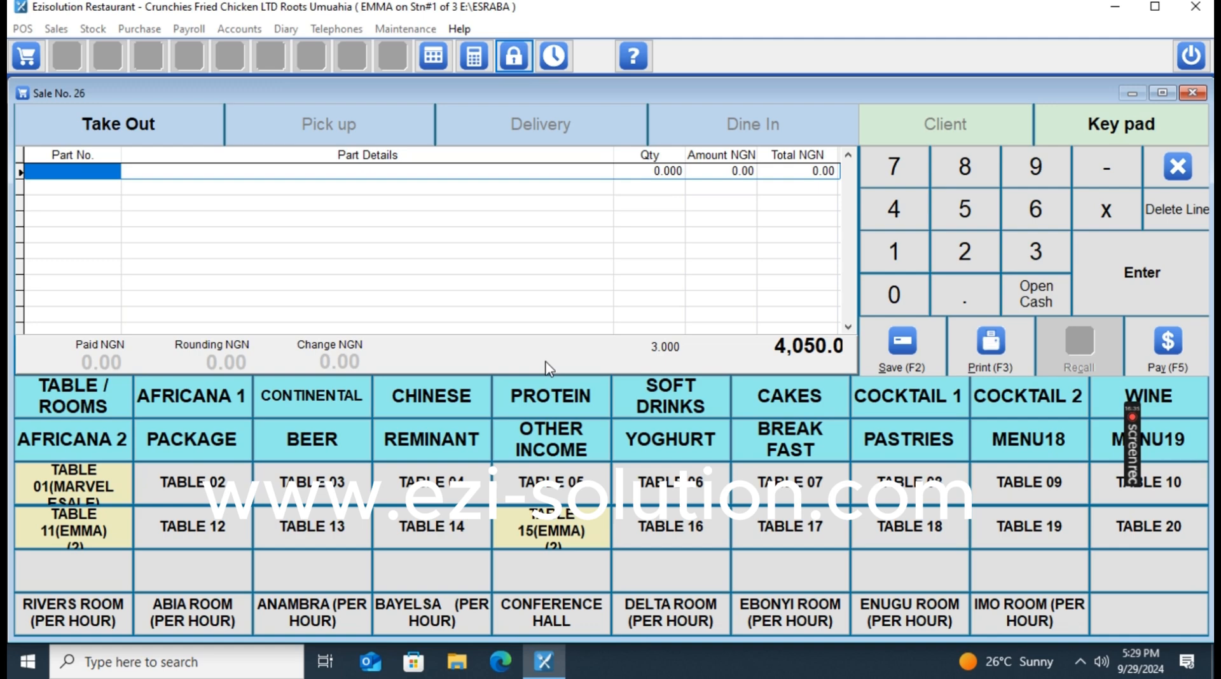
Open Table 15's five-item order and authorise Move Table with the password.
{"action": "left_click", "coordinate": [552, 529]}
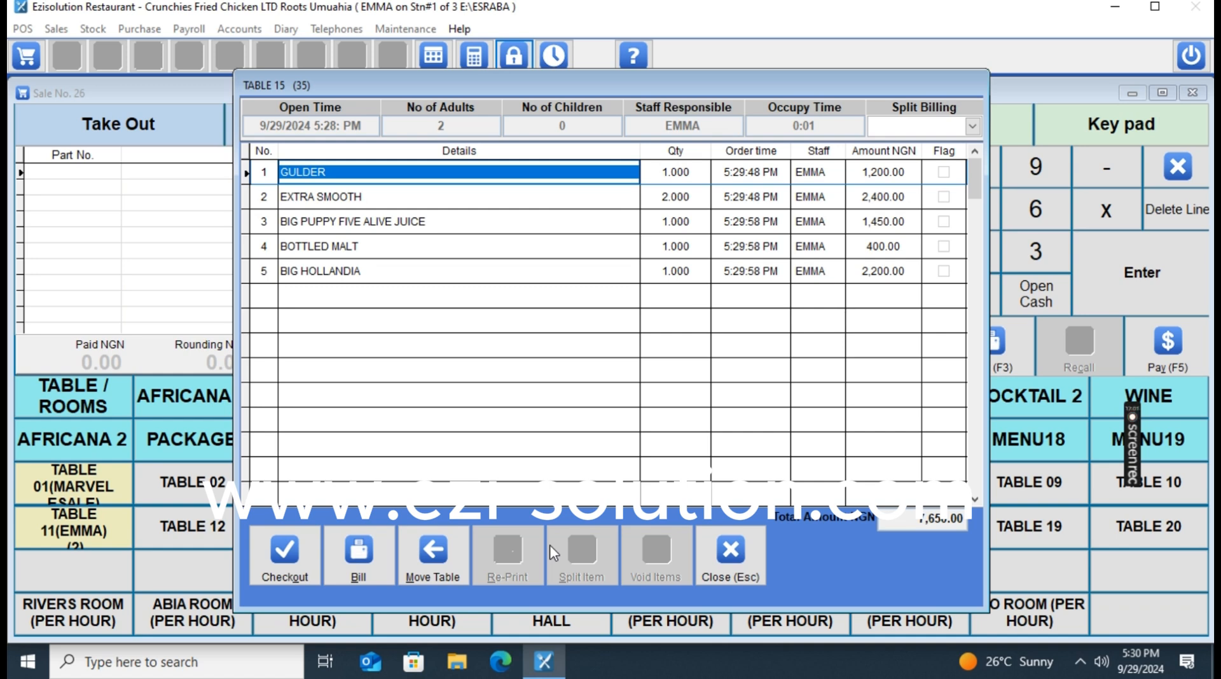
{"action": "left_click", "coordinate": [433, 560]}
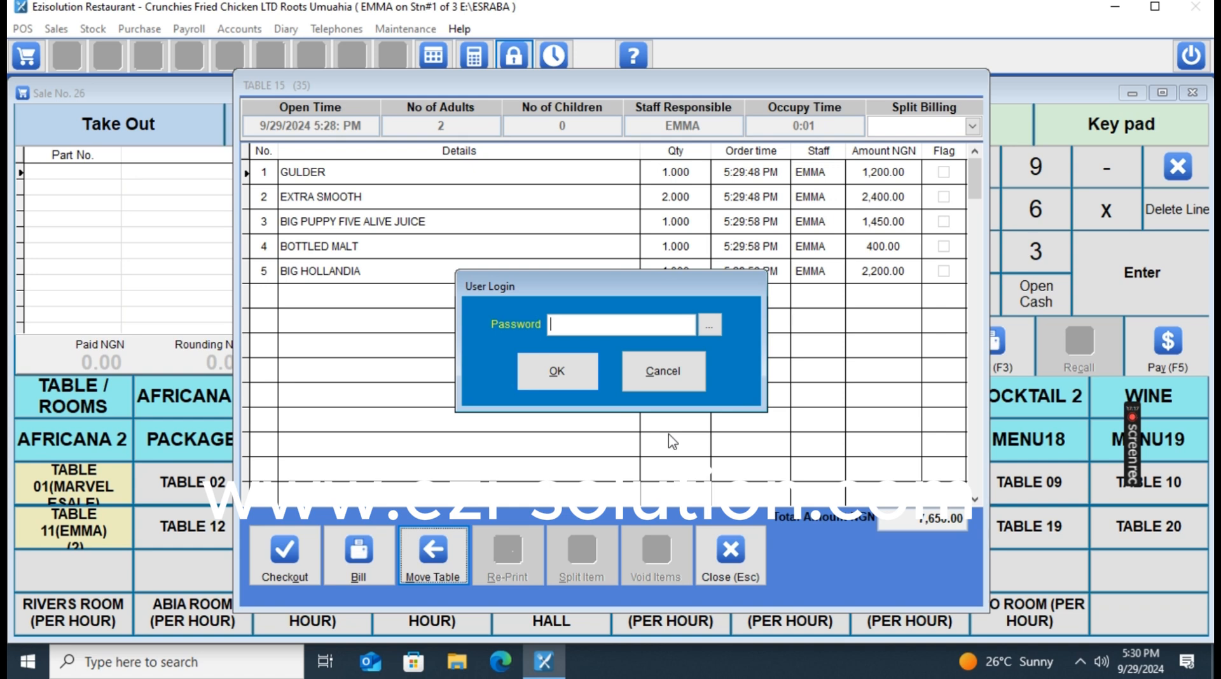
{"action": "type", "text": "*******"}
{"action": "left_click", "coordinate": [560, 375]}
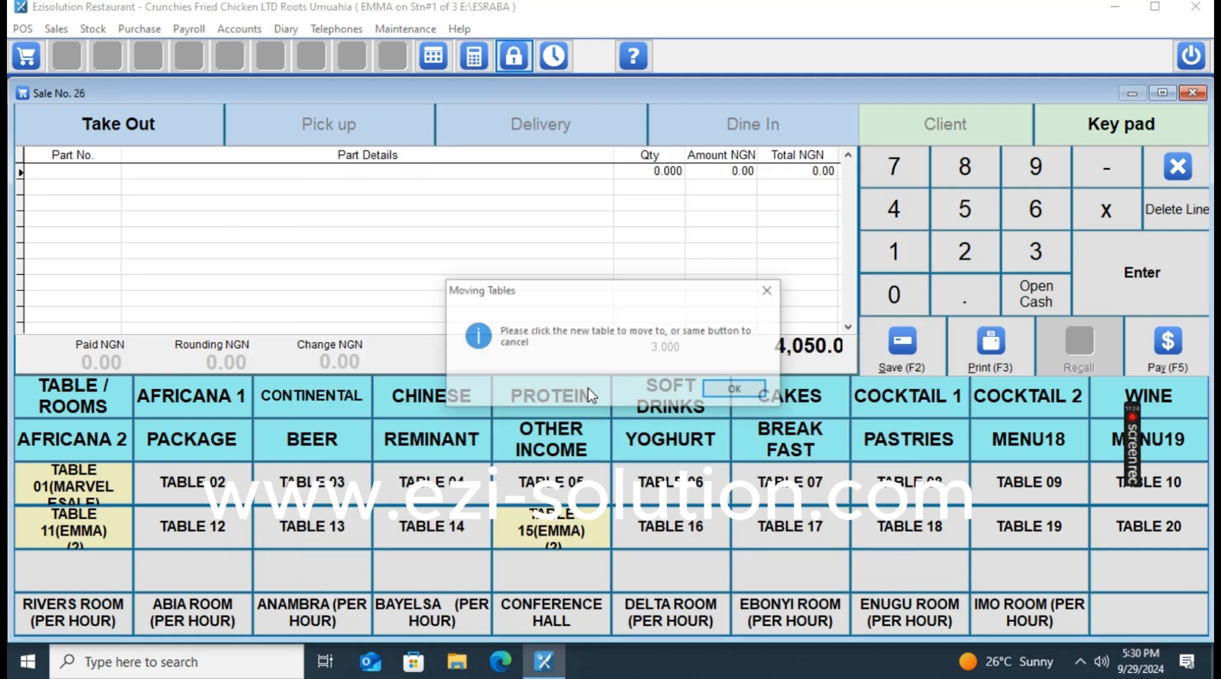
Move Table 15's order onto Table 11, then review and close Table 11's order list.
{"action": "left_click", "coordinate": [738, 389]}
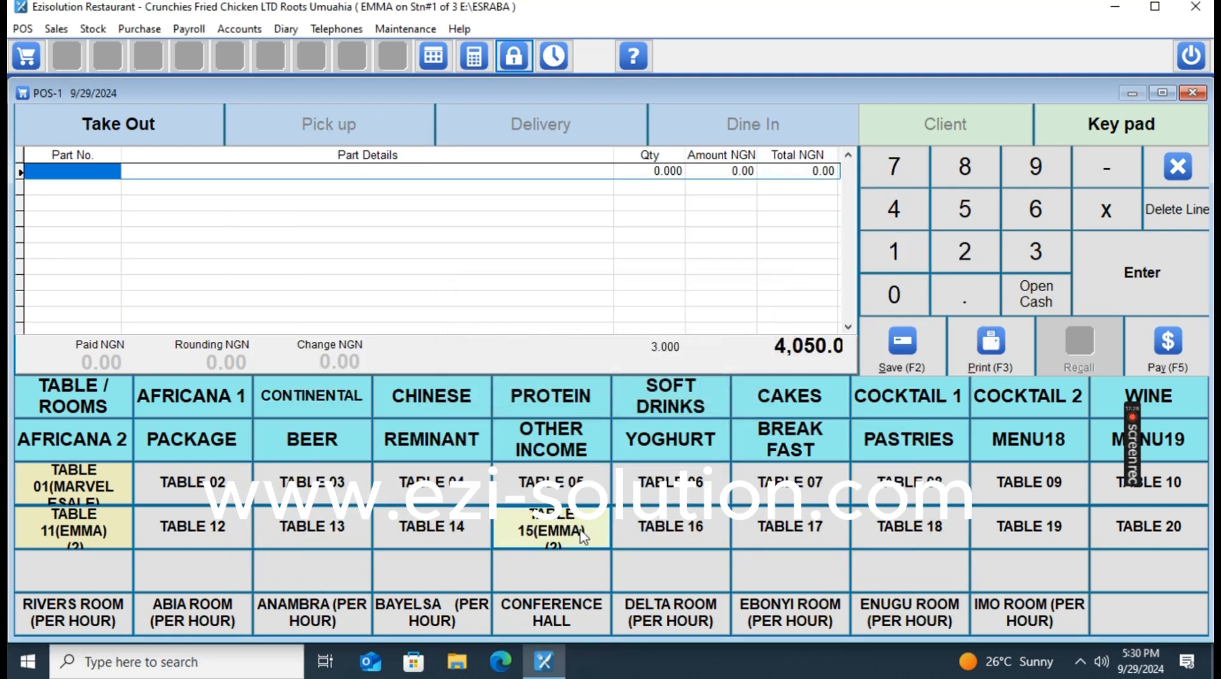
{"action": "left_click", "coordinate": [73, 528]}
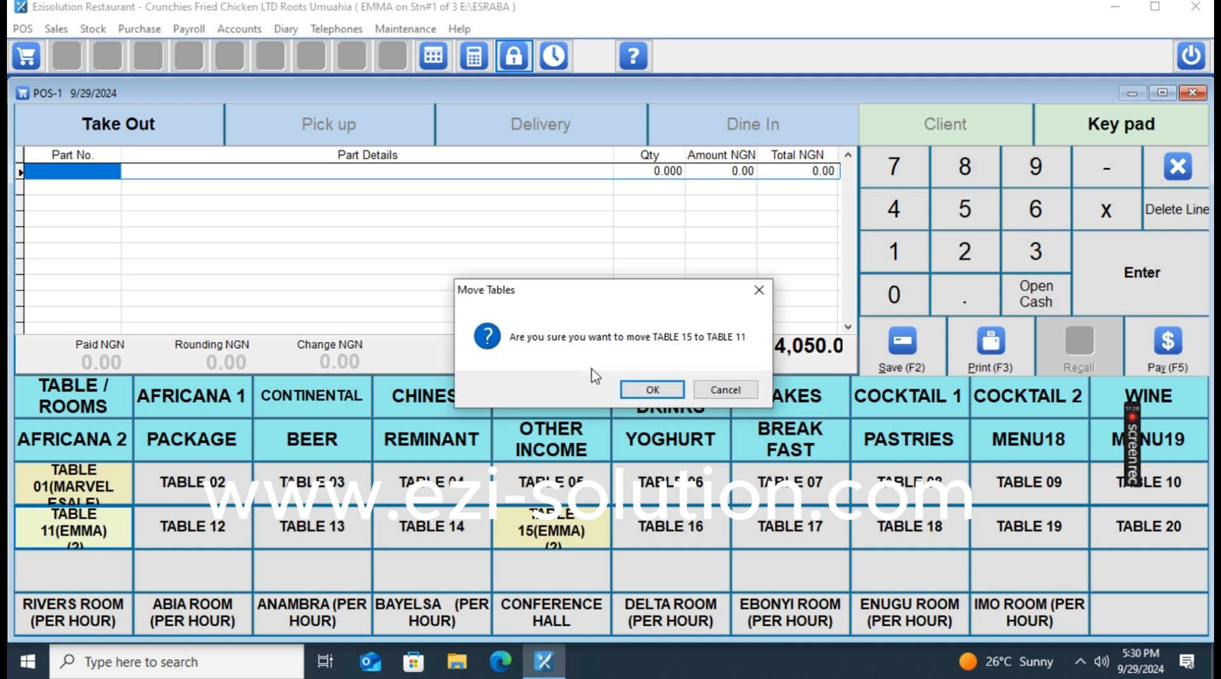
{"action": "left_click", "coordinate": [653, 389]}
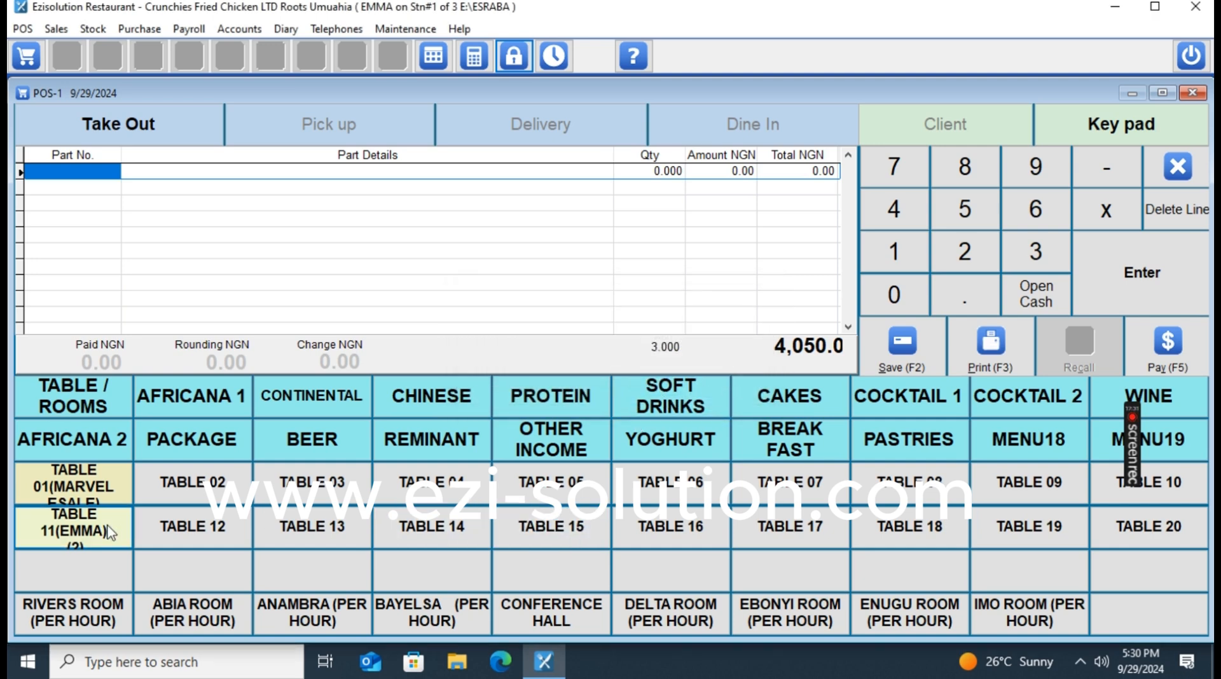
{"action": "left_click", "coordinate": [75, 538]}
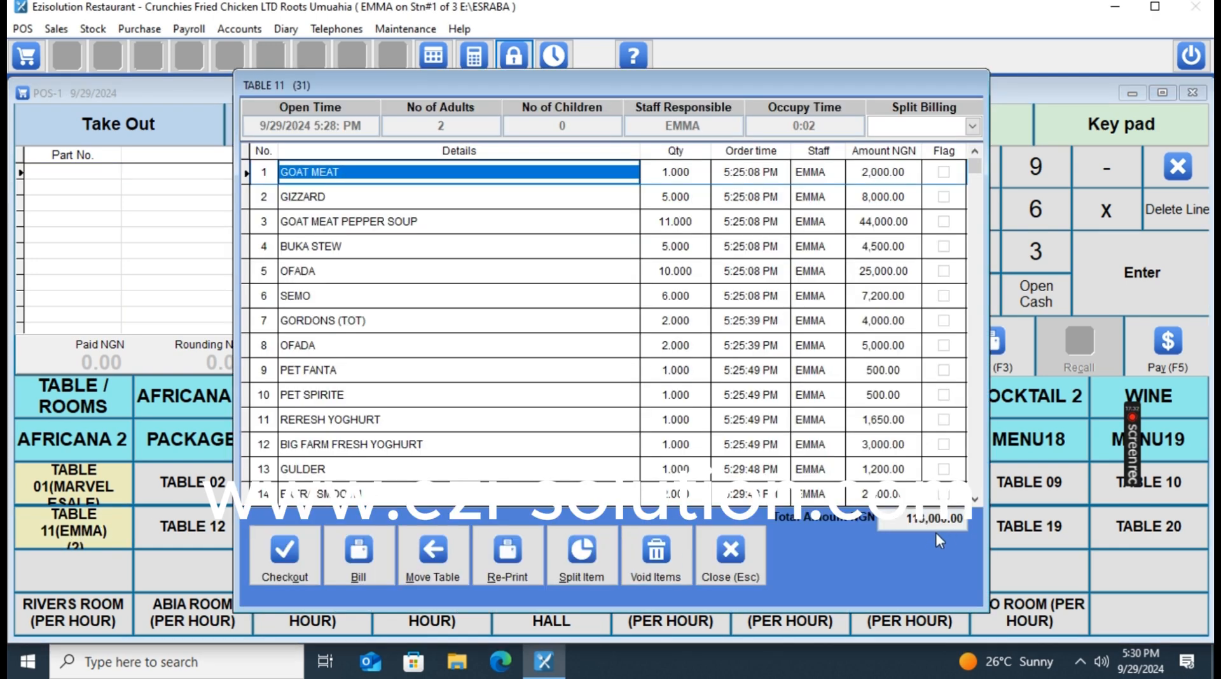
{"action": "left_click", "coordinate": [732, 553]}
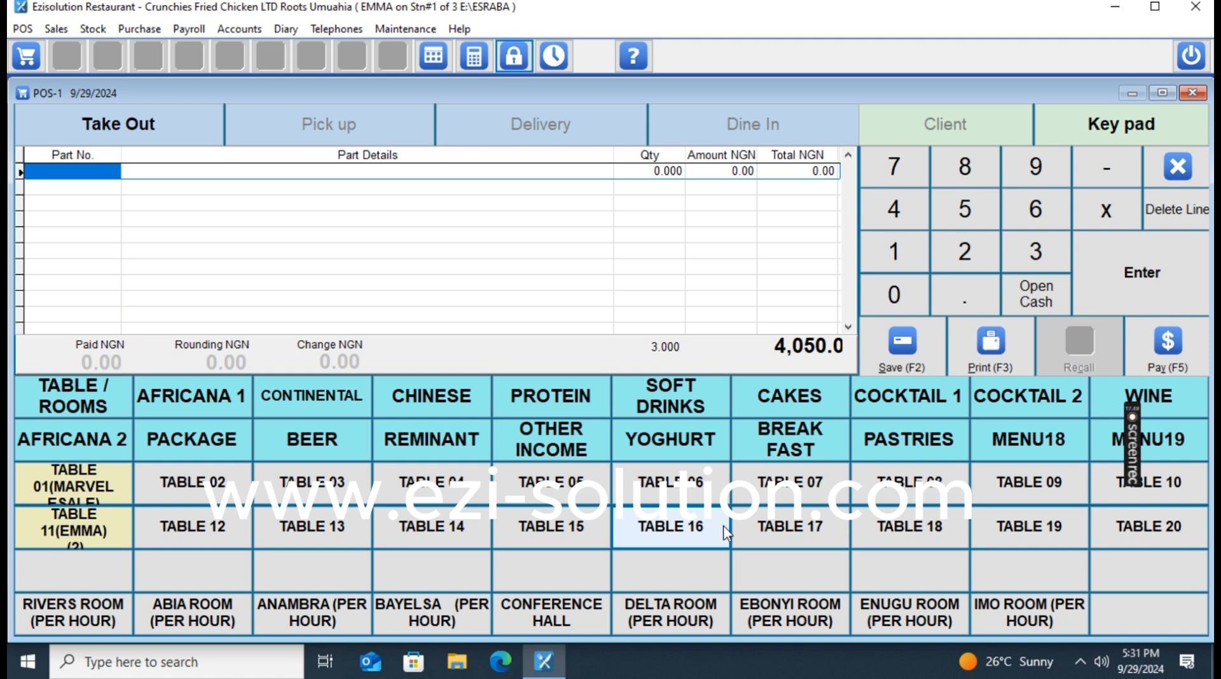
Close the POS sale window and open Maintenance > System Setup.
{"action": "left_click", "coordinate": [1178, 167]}
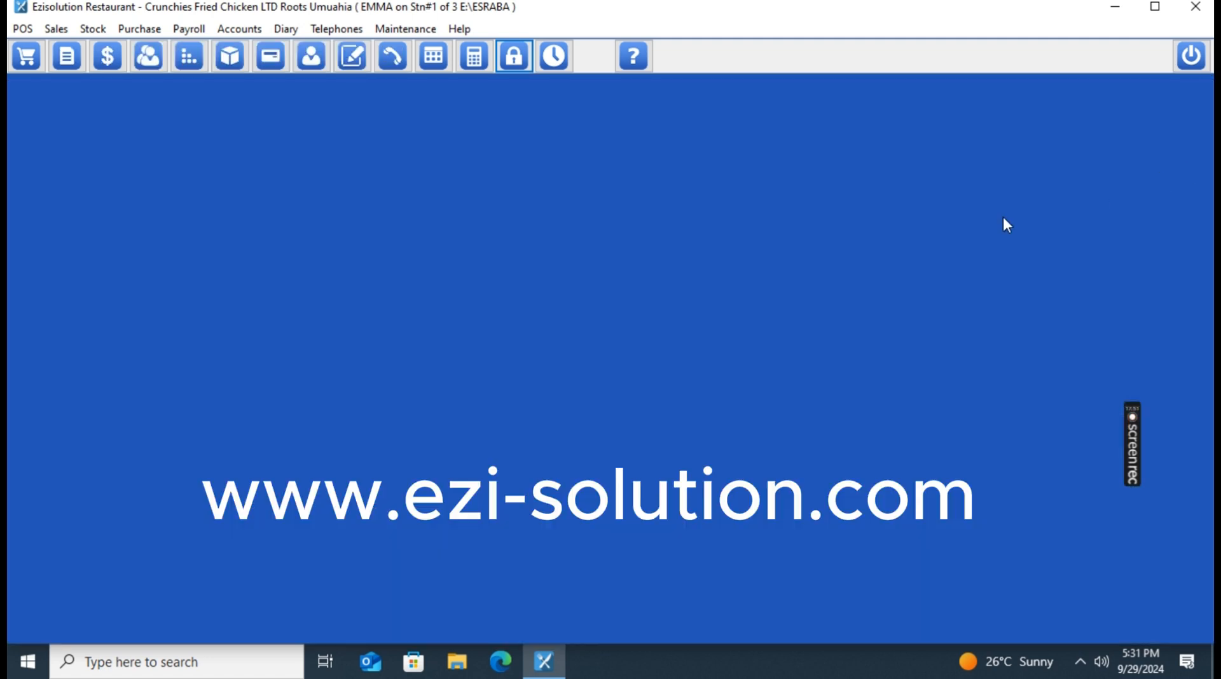
{"action": "left_click", "coordinate": [405, 29]}
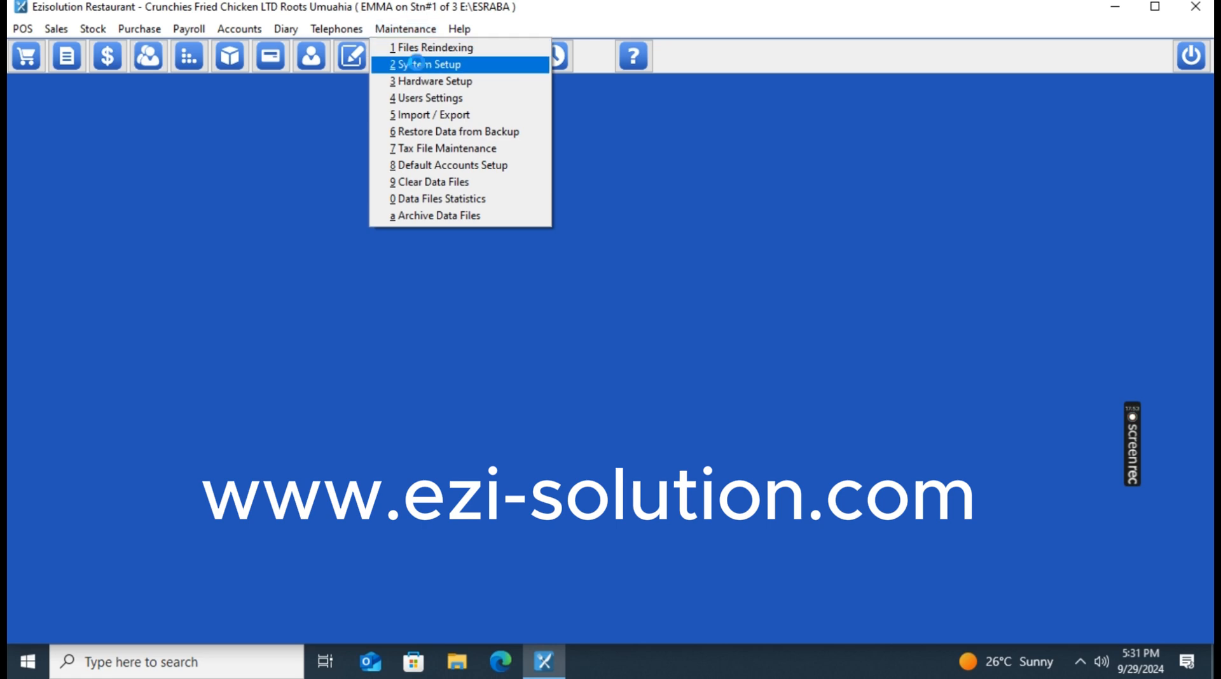
{"action": "left_click", "coordinate": [420, 68]}
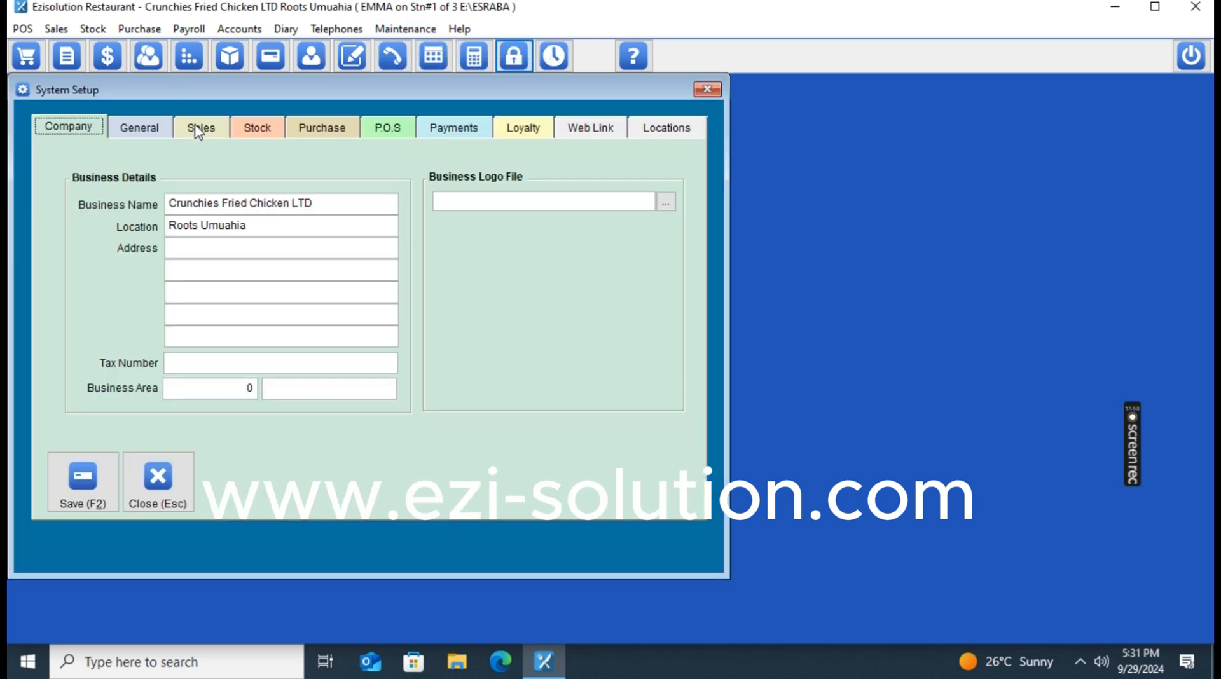
Review the Sales and P.O.S settings pages, switching between them twice.
{"action": "left_click", "coordinate": [198, 129]}
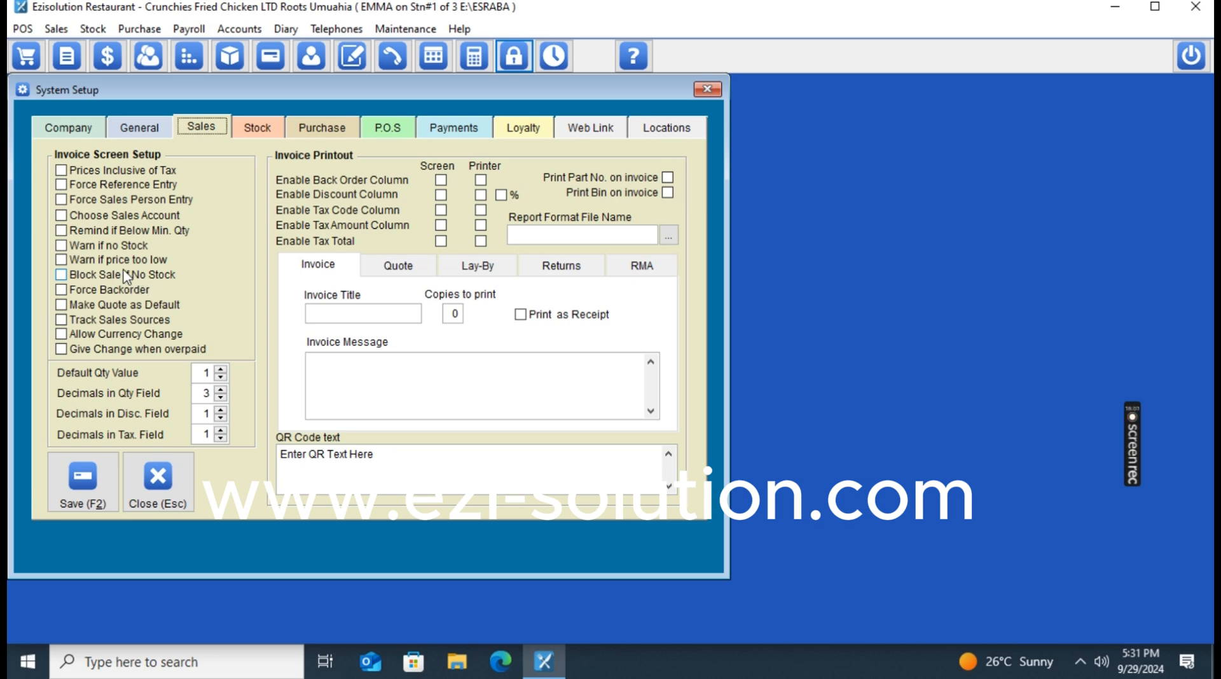
{"action": "left_click", "coordinate": [385, 127]}
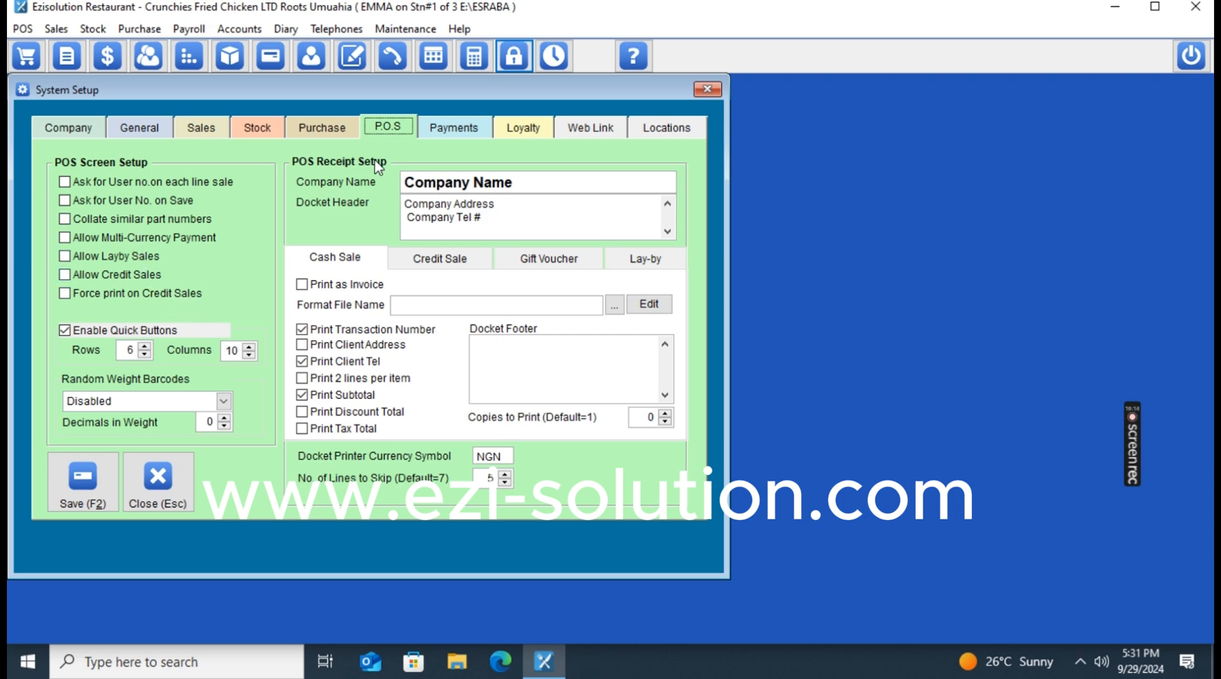
{"action": "left_click", "coordinate": [201, 128]}
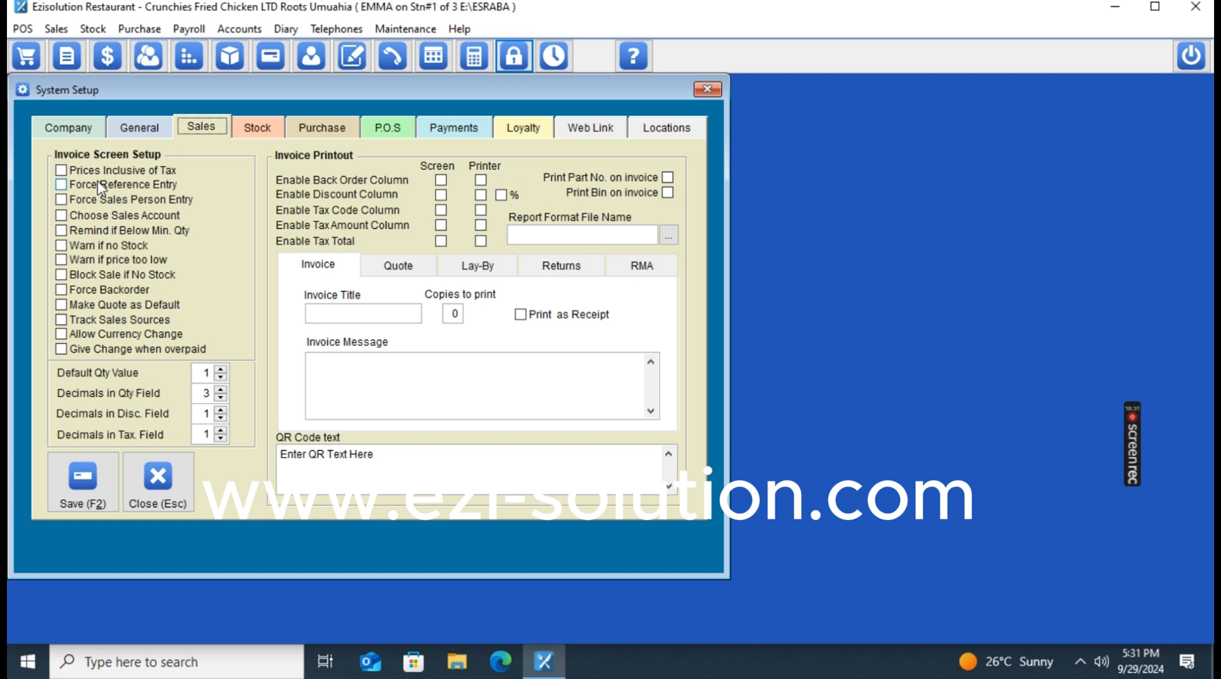
{"action": "left_click", "coordinate": [399, 129]}
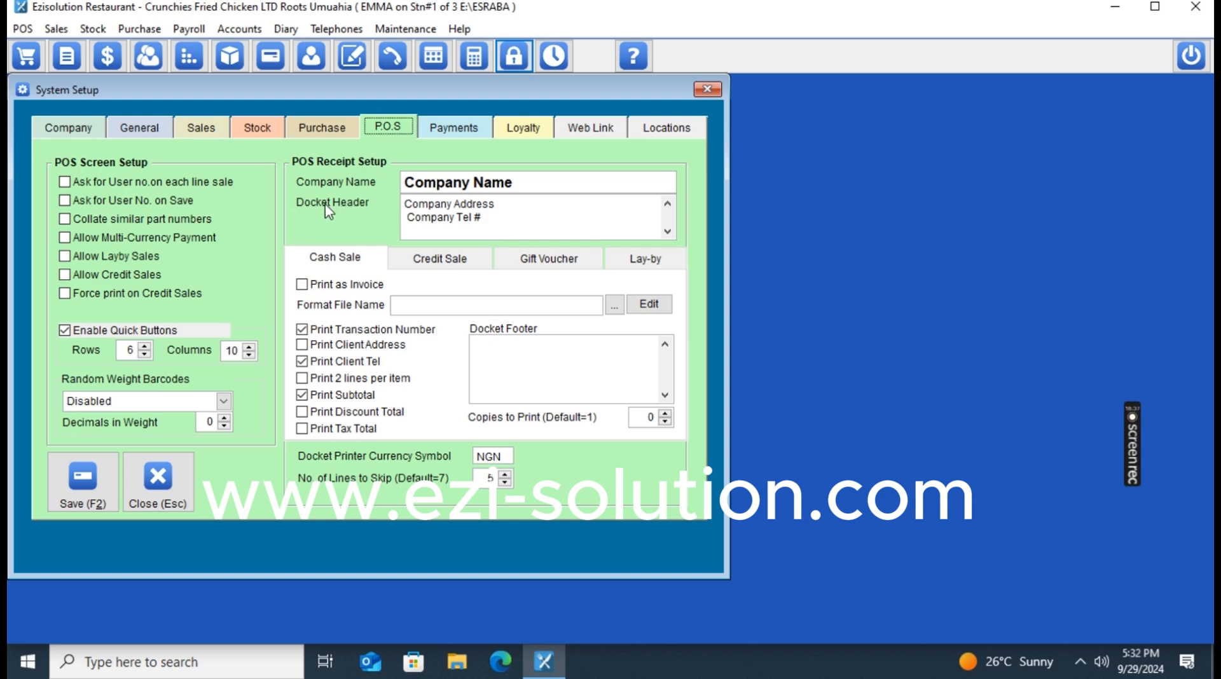
Browse the Stock, Purchase, P.O.S, Sales, General and Company pages, then close System Setup.
{"action": "left_click", "coordinate": [248, 132]}
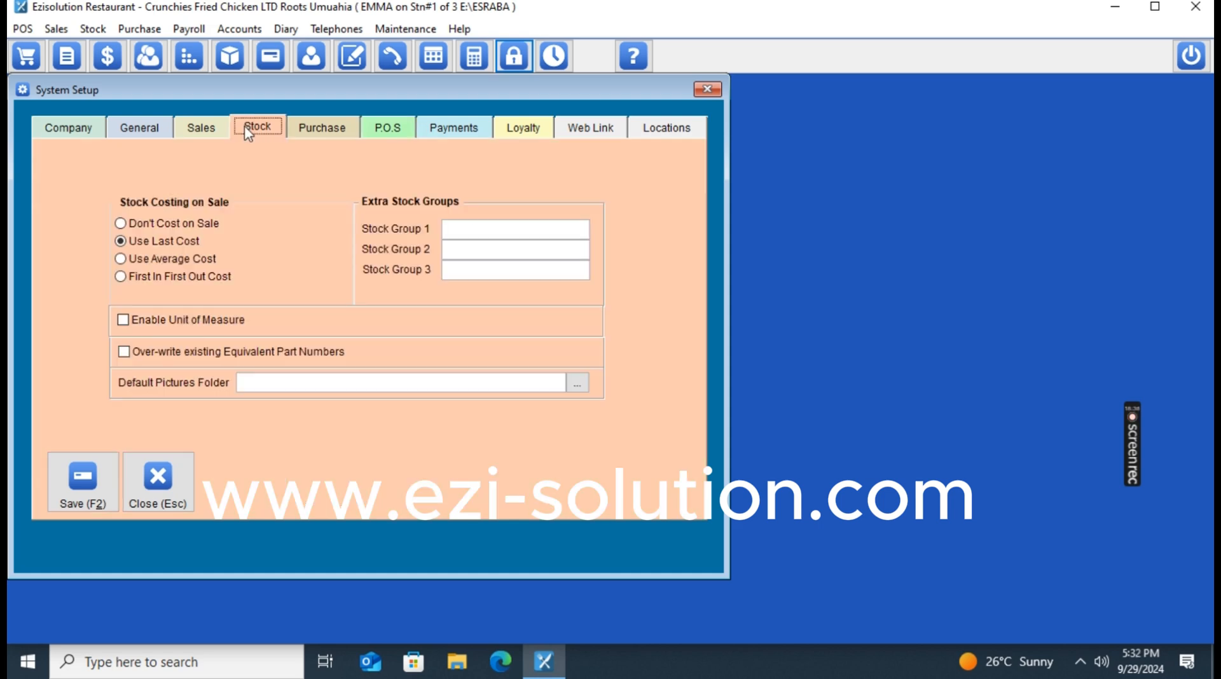
{"action": "left_click", "coordinate": [303, 124]}
{"action": "left_click", "coordinate": [390, 128]}
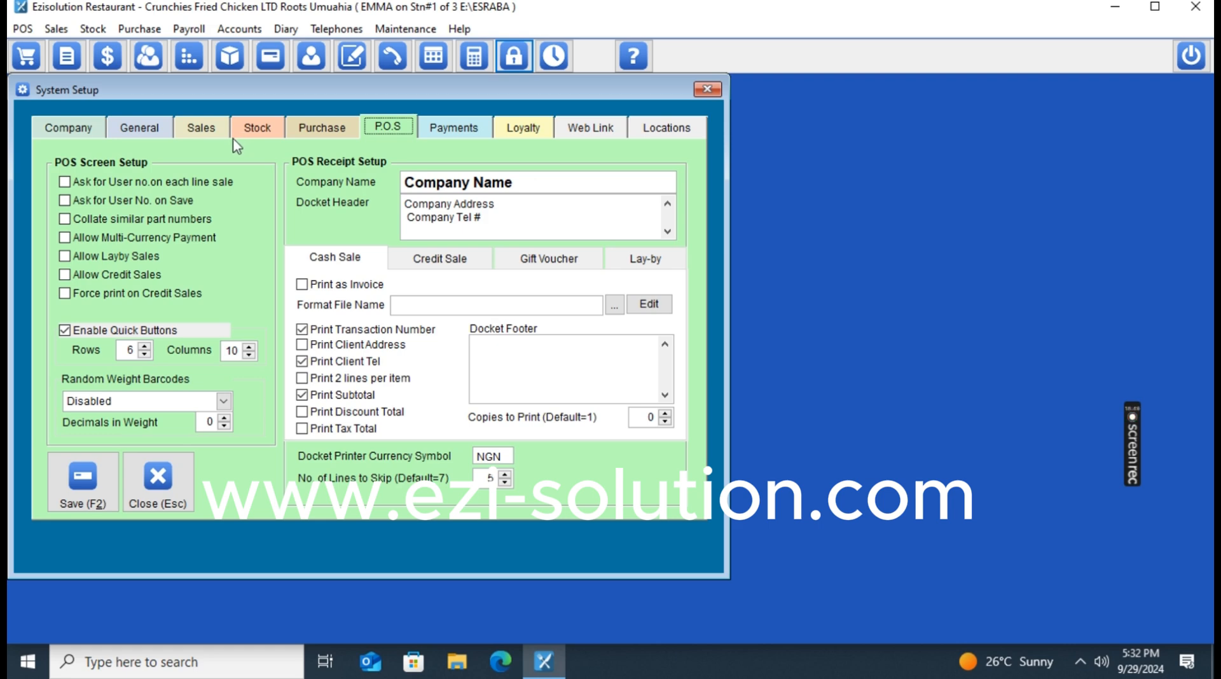
{"action": "left_click", "coordinate": [201, 130]}
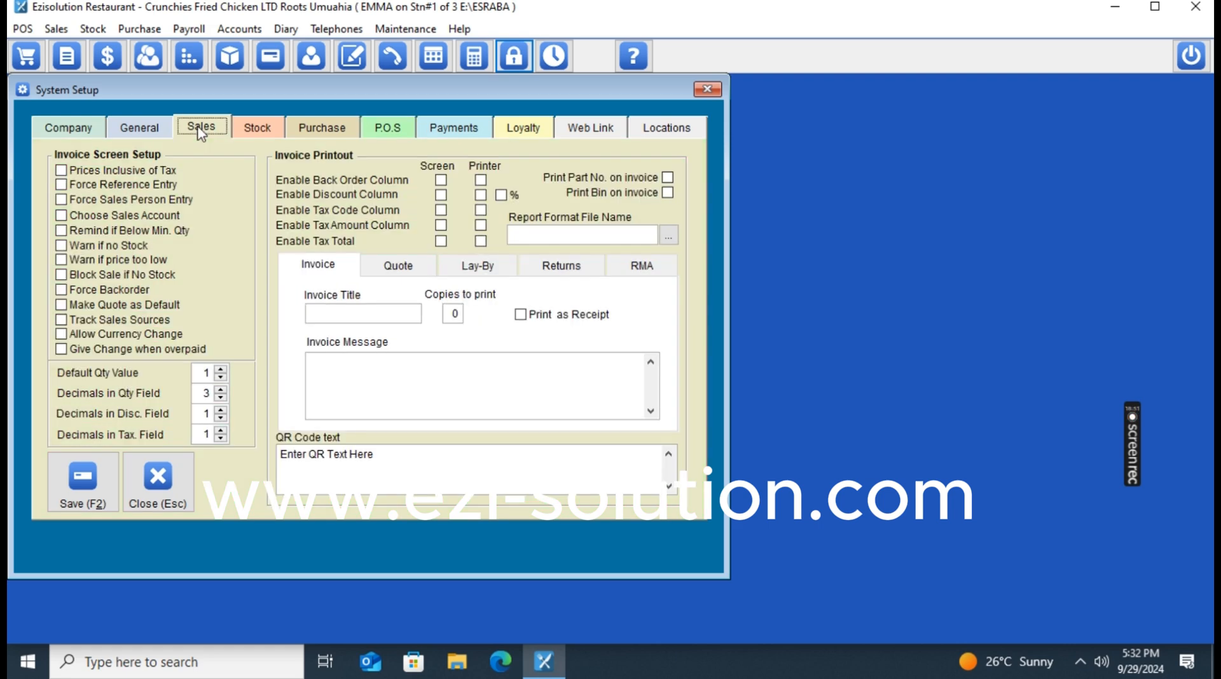
{"action": "left_click", "coordinate": [141, 127]}
{"action": "left_click", "coordinate": [88, 130]}
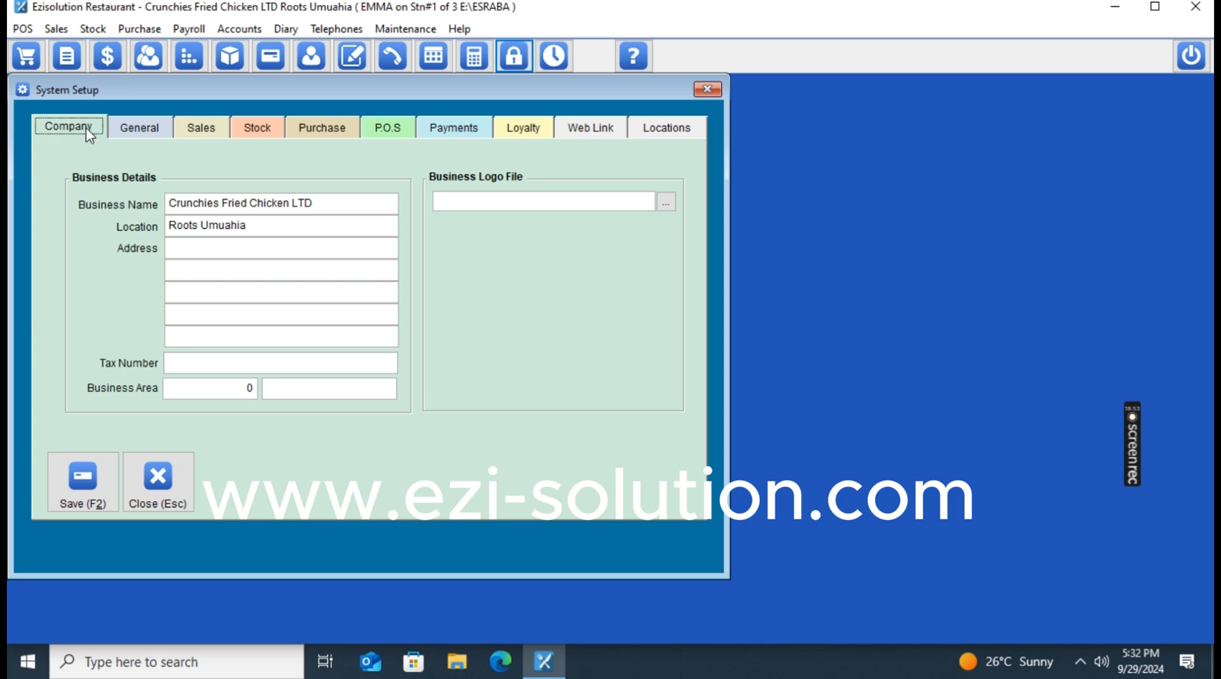
{"action": "left_click", "coordinate": [143, 129]}
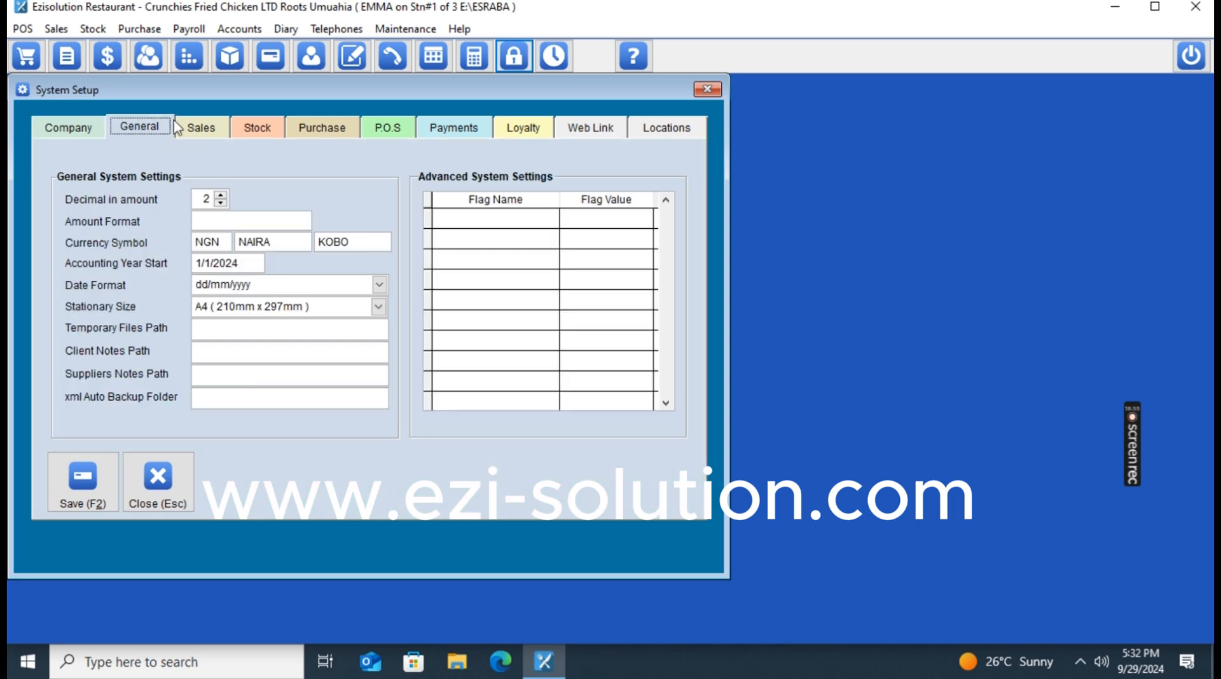
{"action": "left_click", "coordinate": [217, 129]}
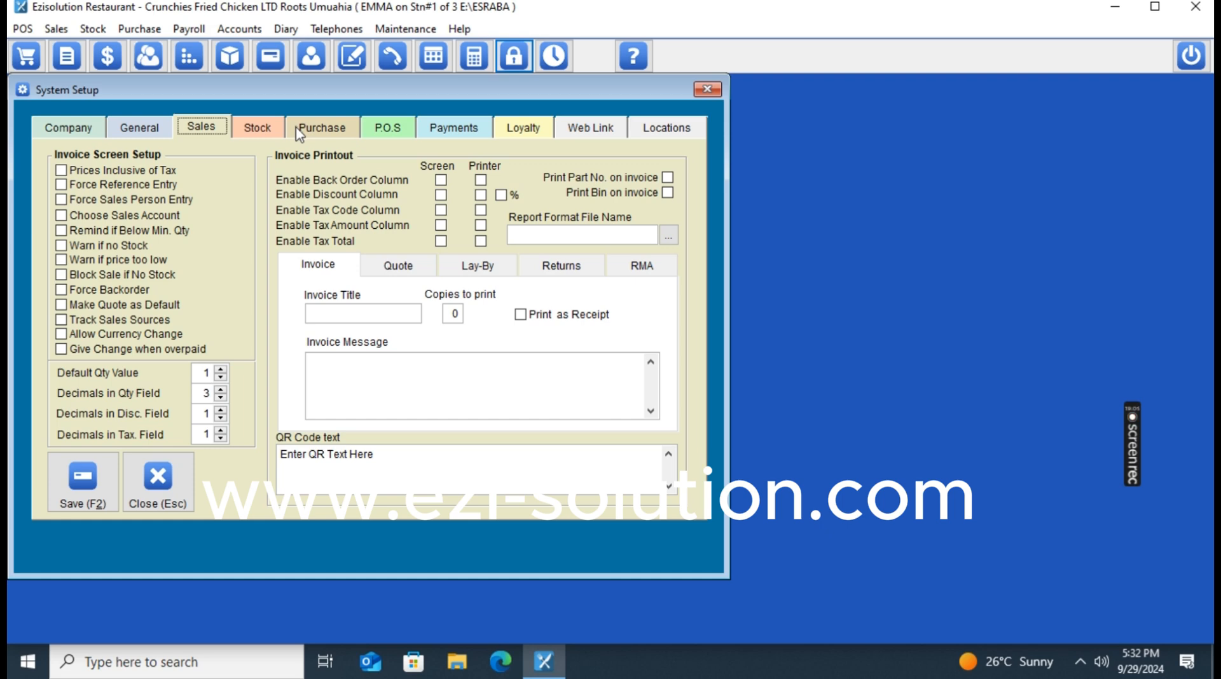
{"action": "left_click", "coordinate": [269, 129]}
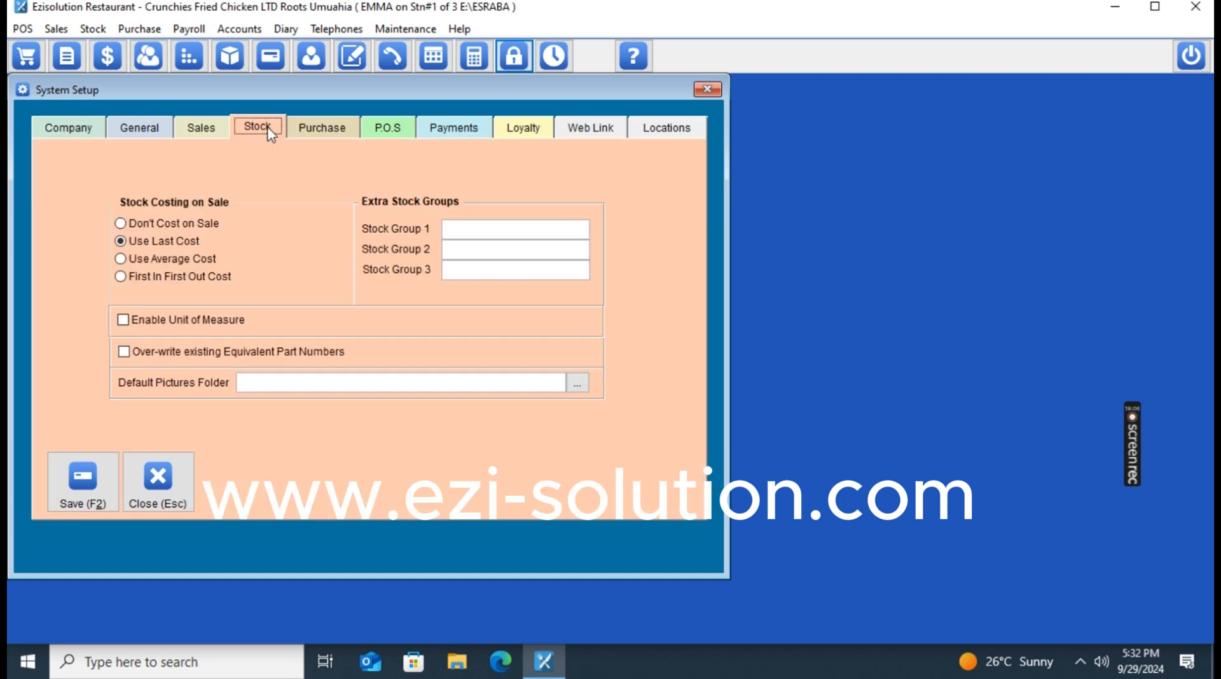
{"action": "left_click", "coordinate": [311, 134]}
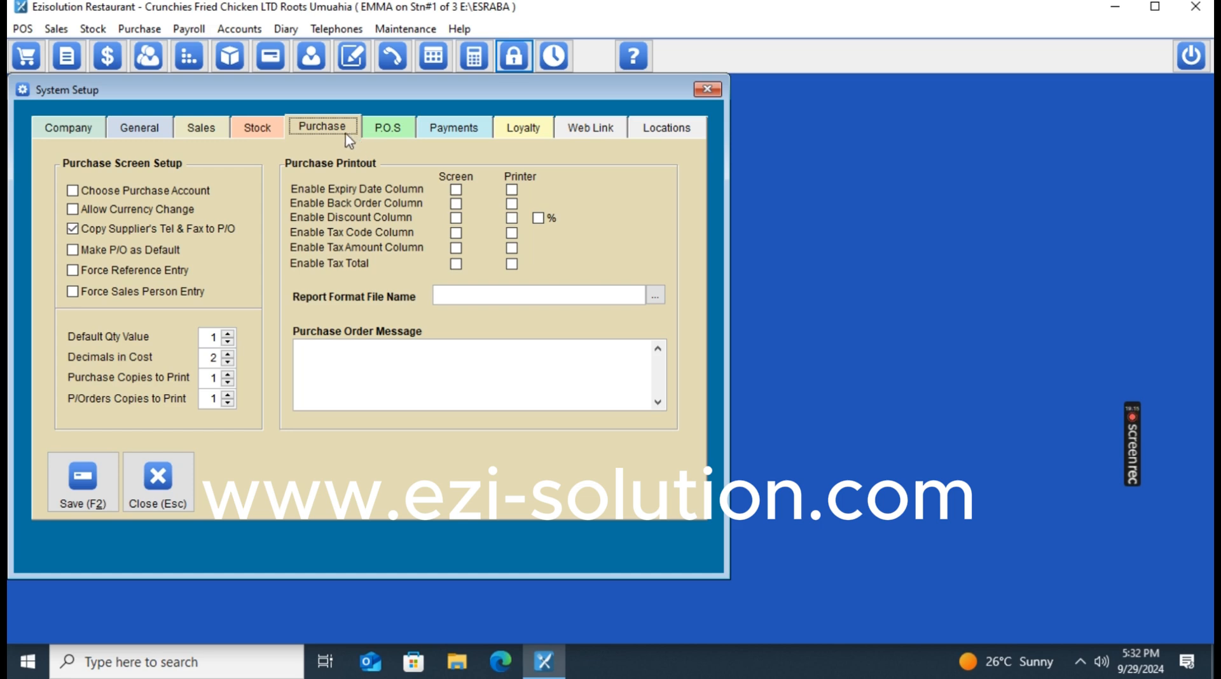
{"action": "left_click", "coordinate": [393, 138]}
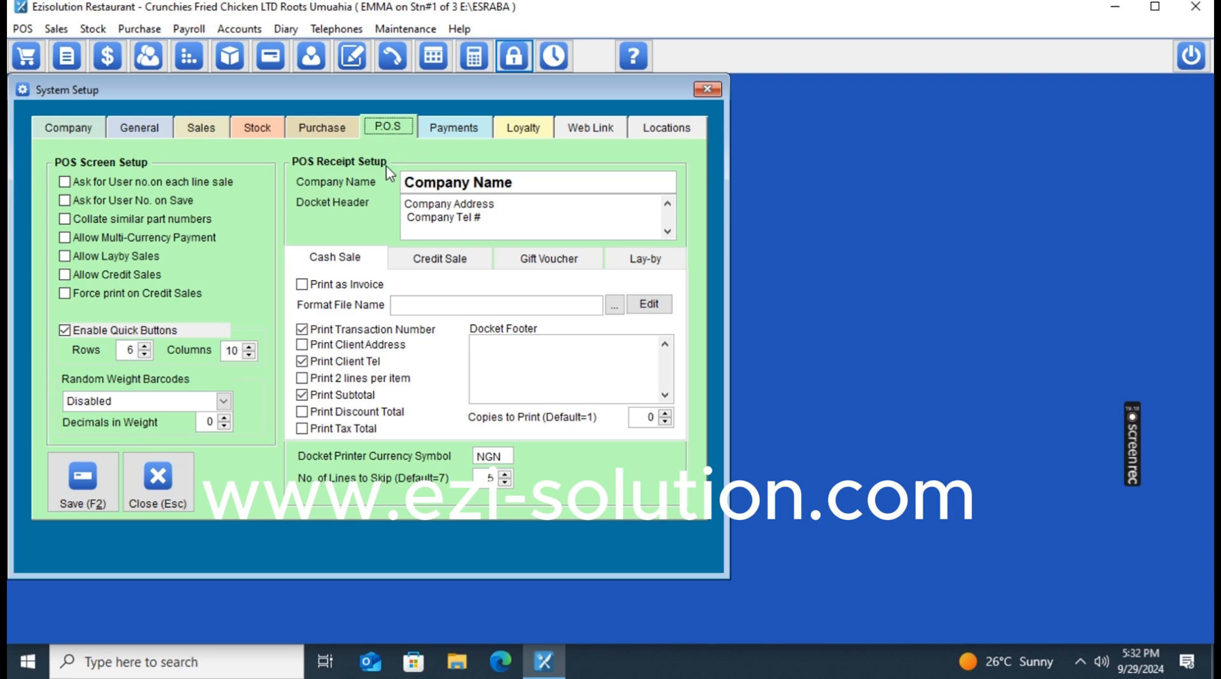
{"action": "left_click", "coordinate": [174, 486]}
Start Sale No. 26 and cancel the 'ezi-solution.com' part details entry, leaving the total at 0.00 NGN.
{"action": "left_click", "coordinate": [28, 61]}
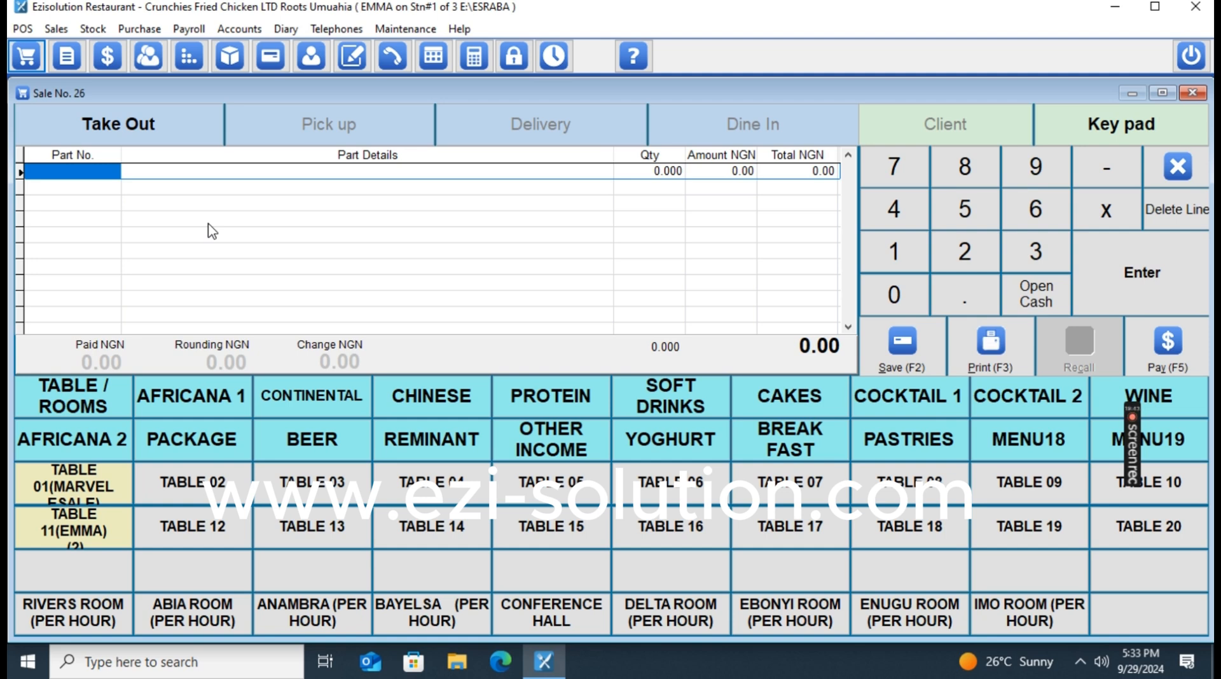
{"action": "left_click", "coordinate": [159, 170]}
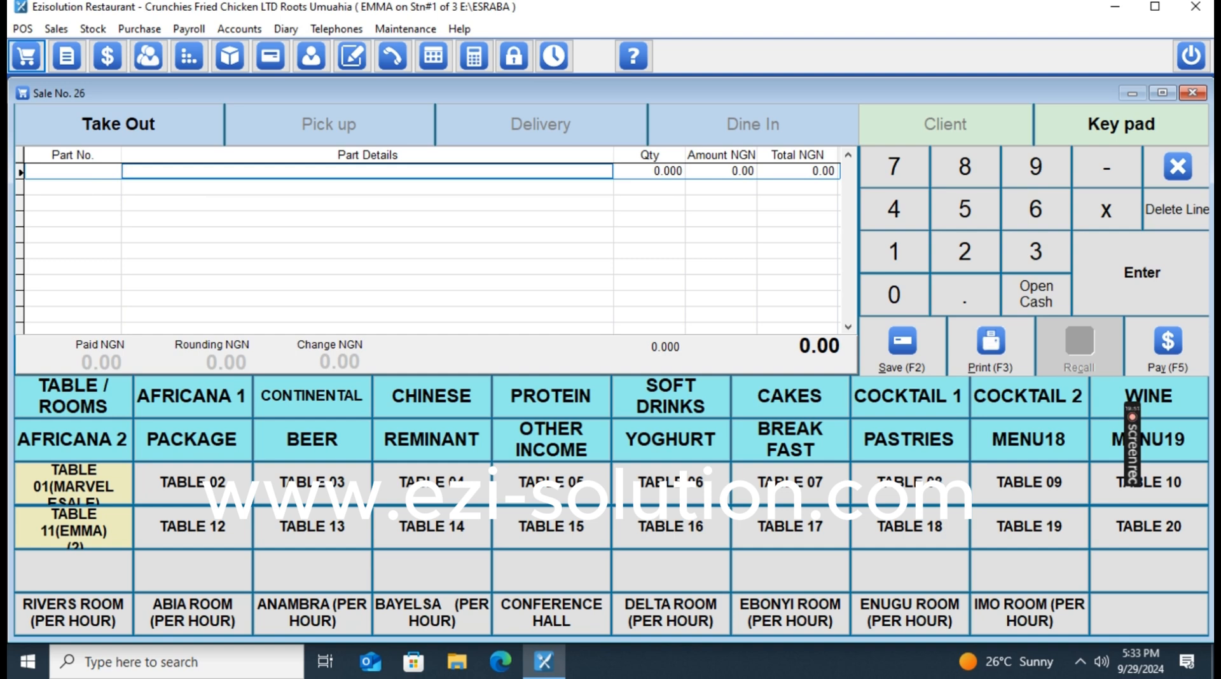
{"action": "left_click", "coordinate": [134, 171]}
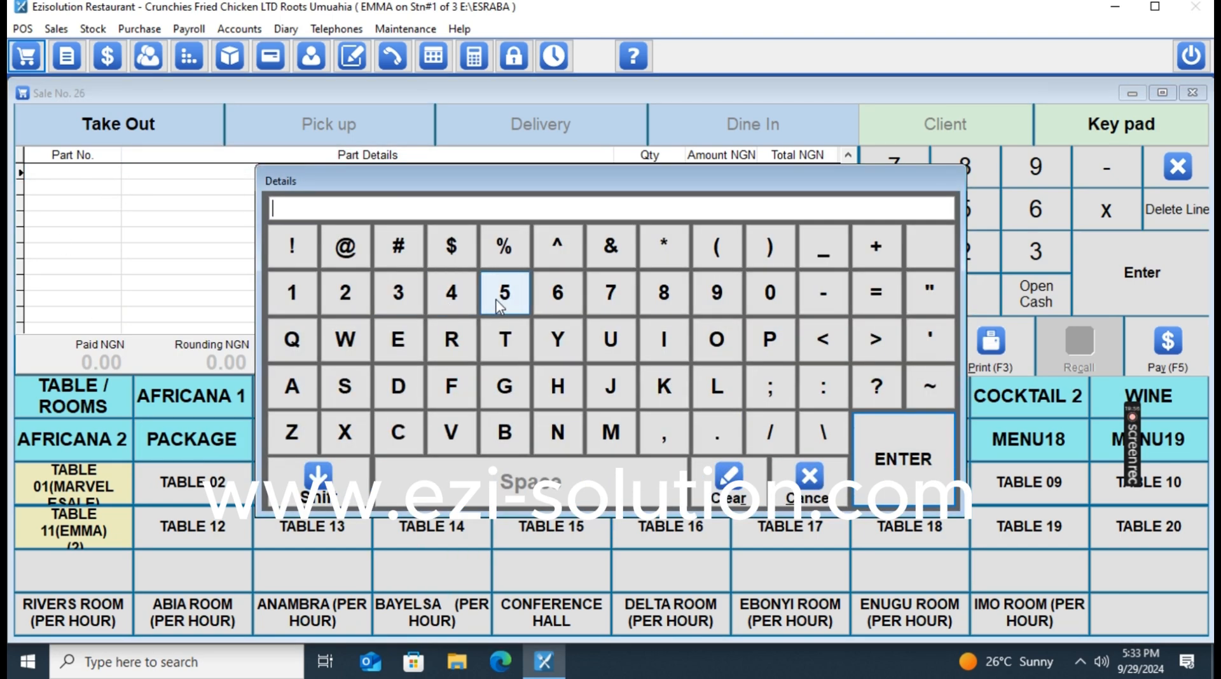
{"action": "type", "text": "ezi-solution.com"}
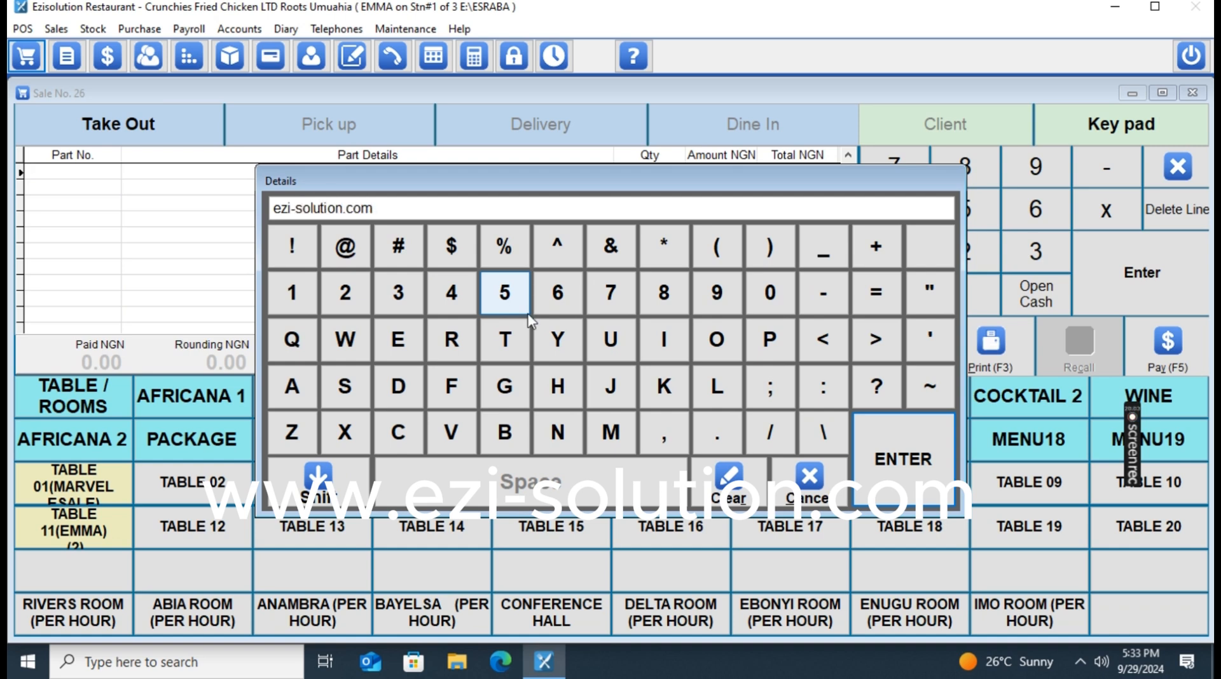
{"action": "left_click", "coordinate": [809, 487]}
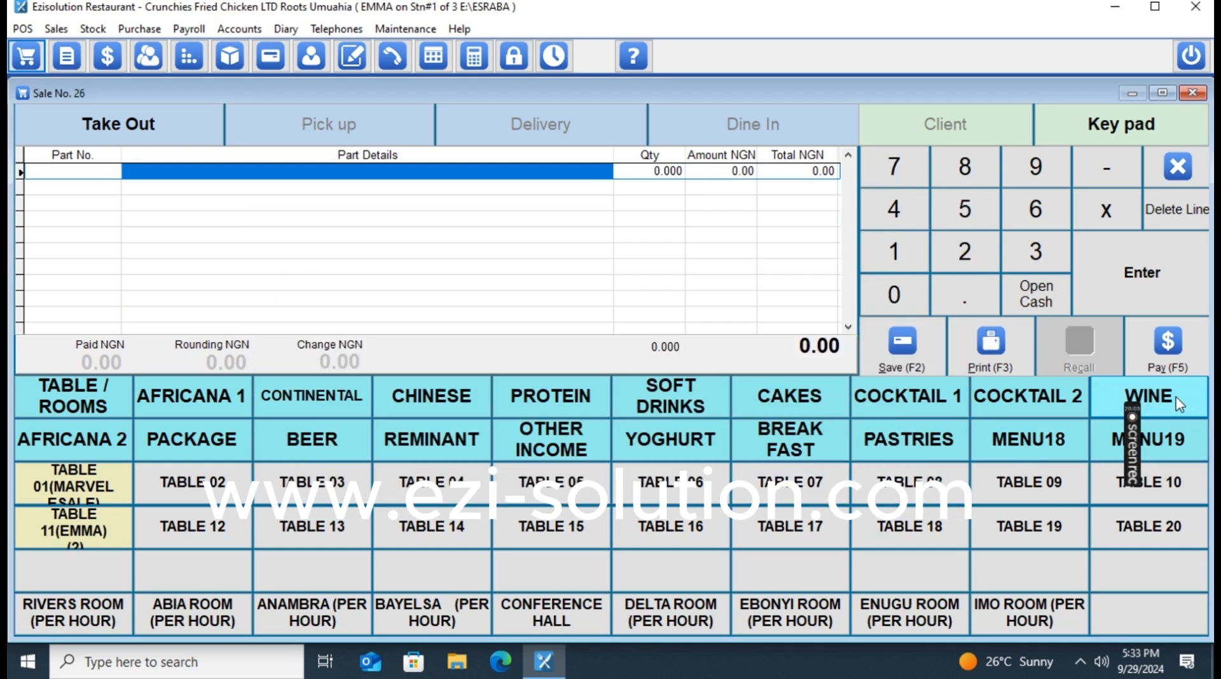